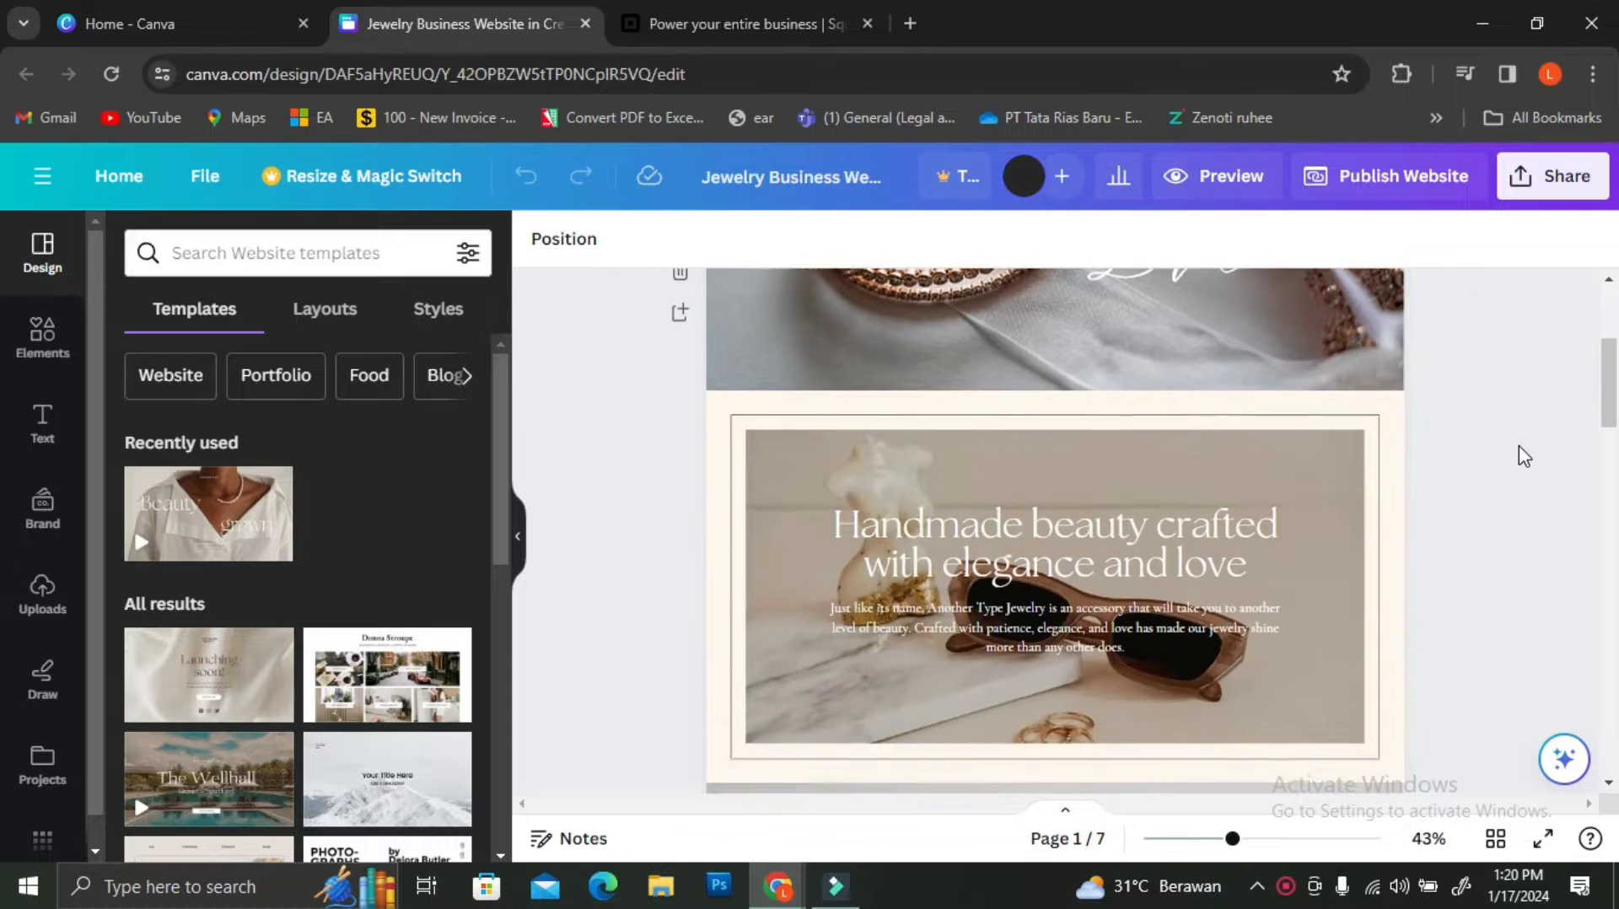
- Add a blank page at the end of the jewelry business website design
scroll(1525, 455, "down", 8)
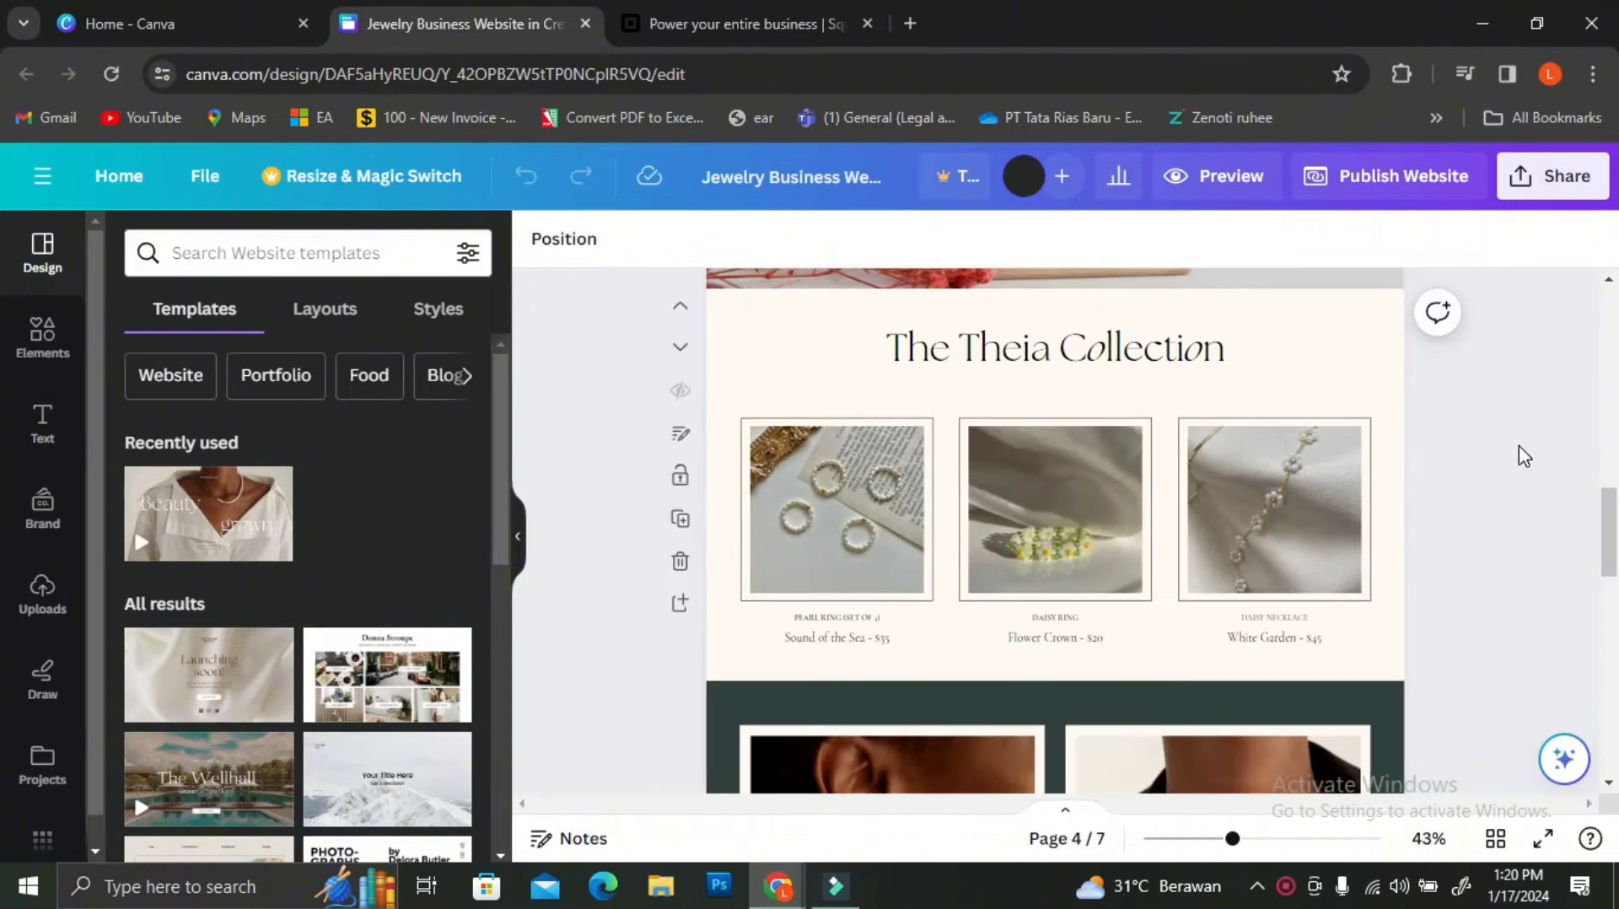
scroll(1525, 456, "down", 8)
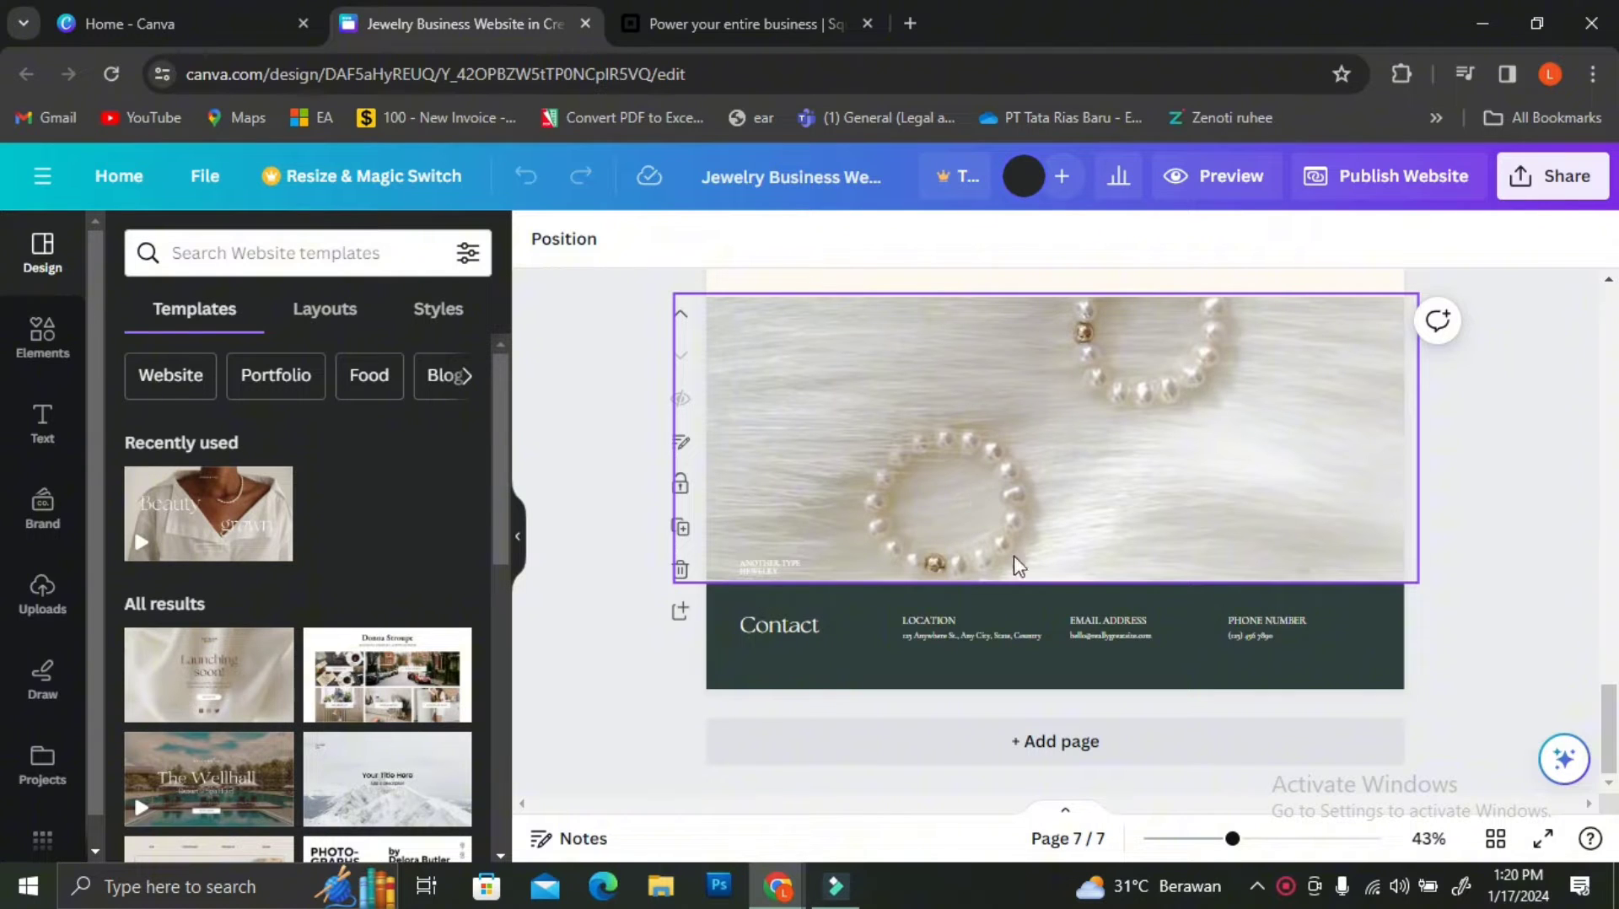
left_click(1069, 744)
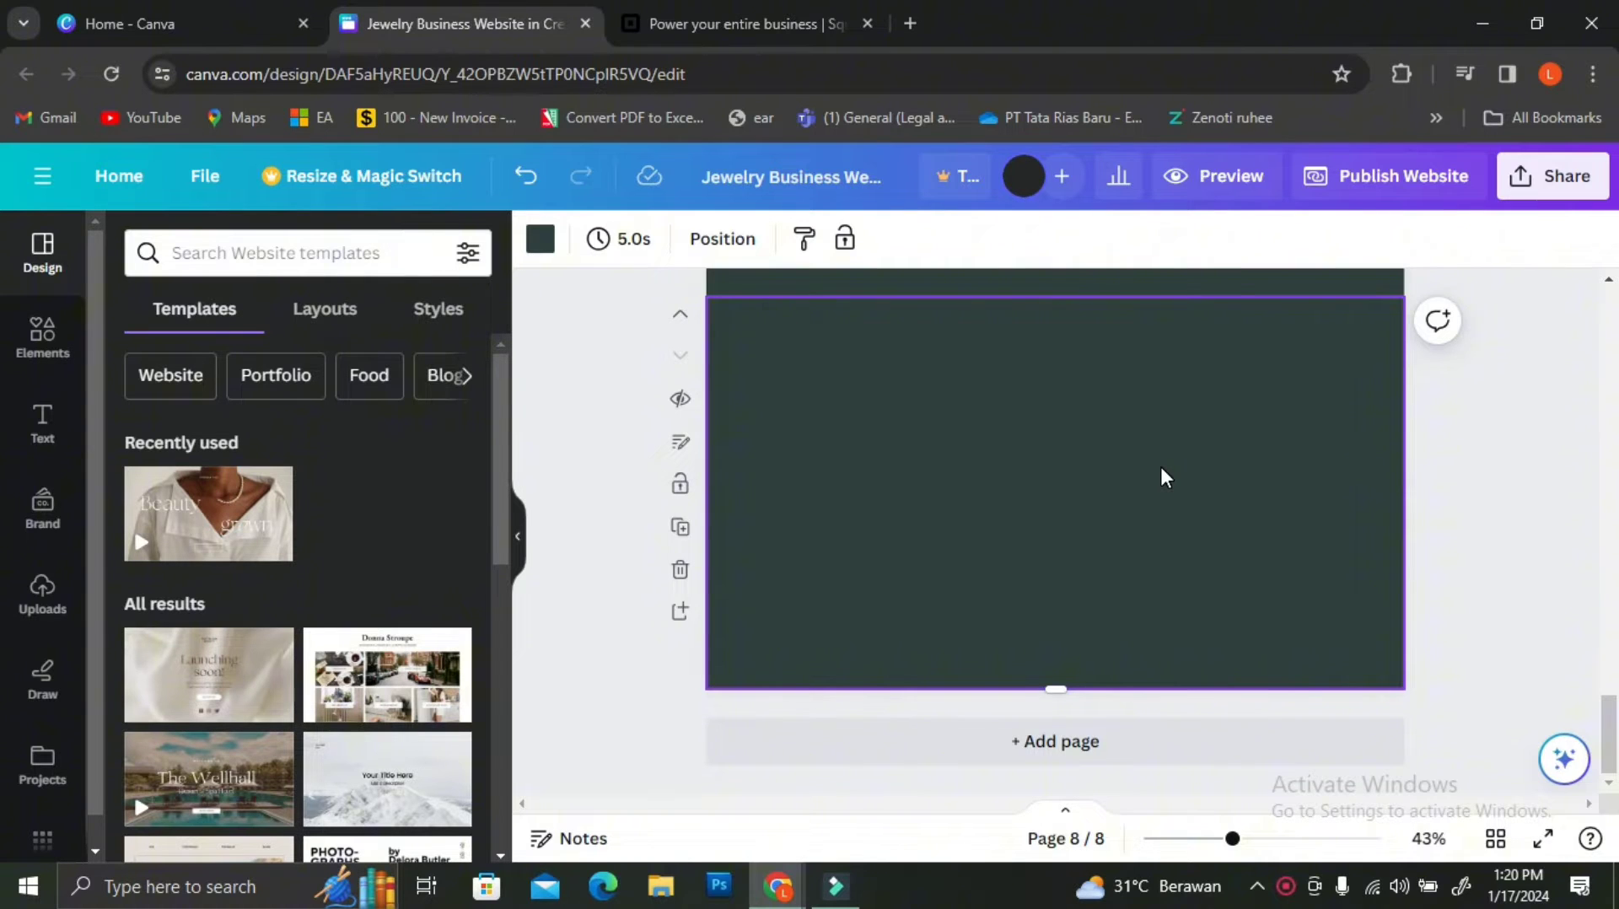
- Switch to the Square website and open its account sign-up form to review the required fields
left_click(766, 9)
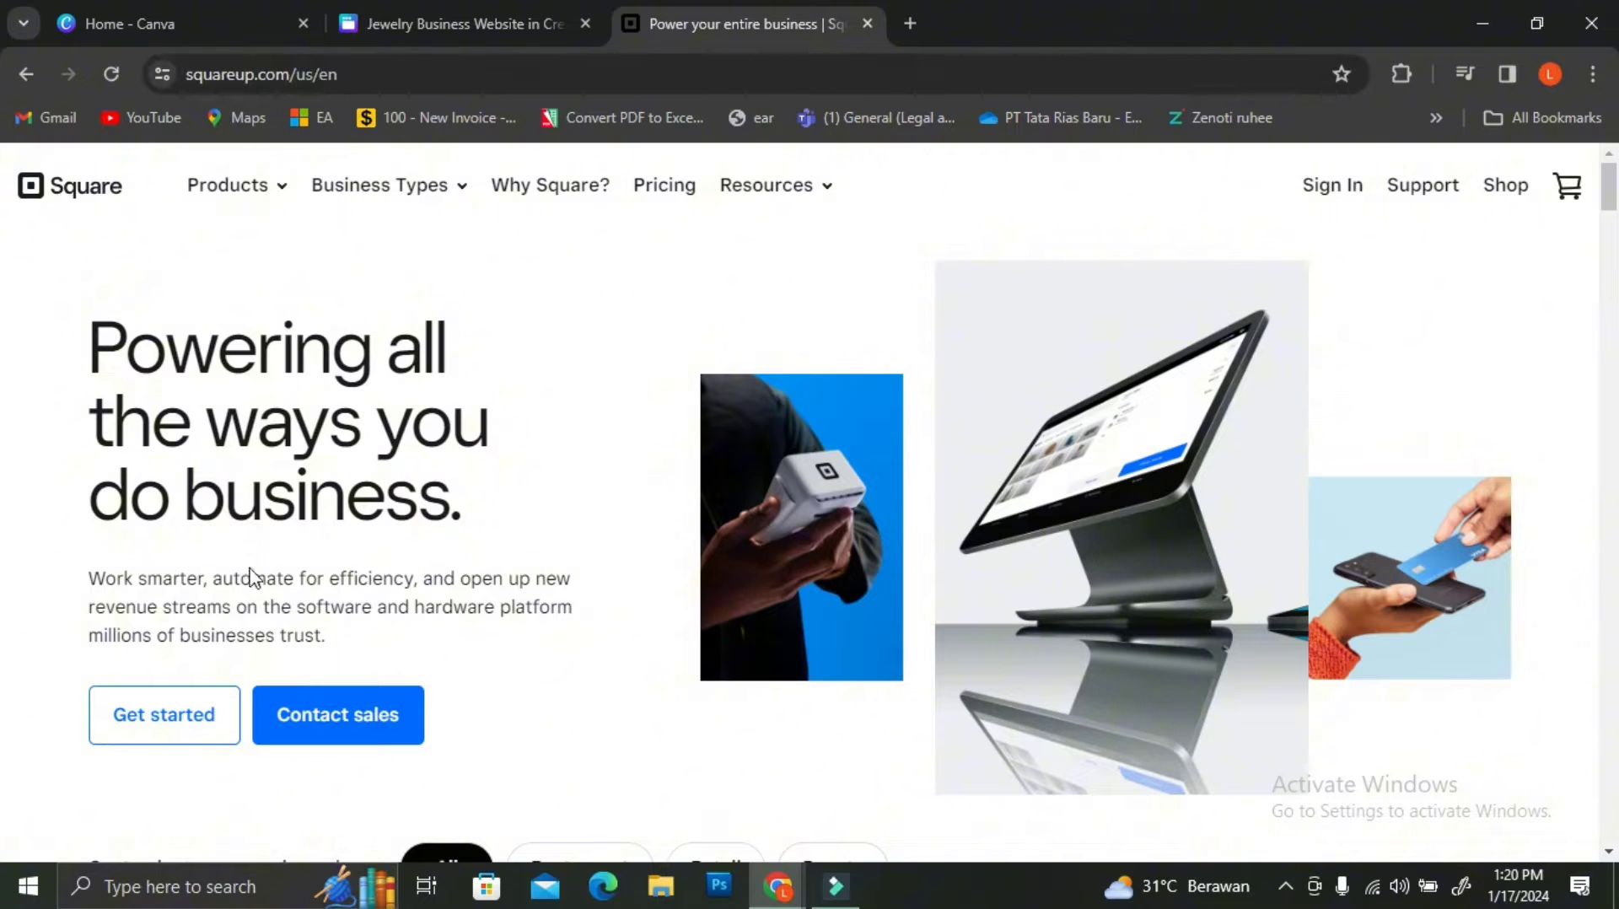
left_click(184, 715)
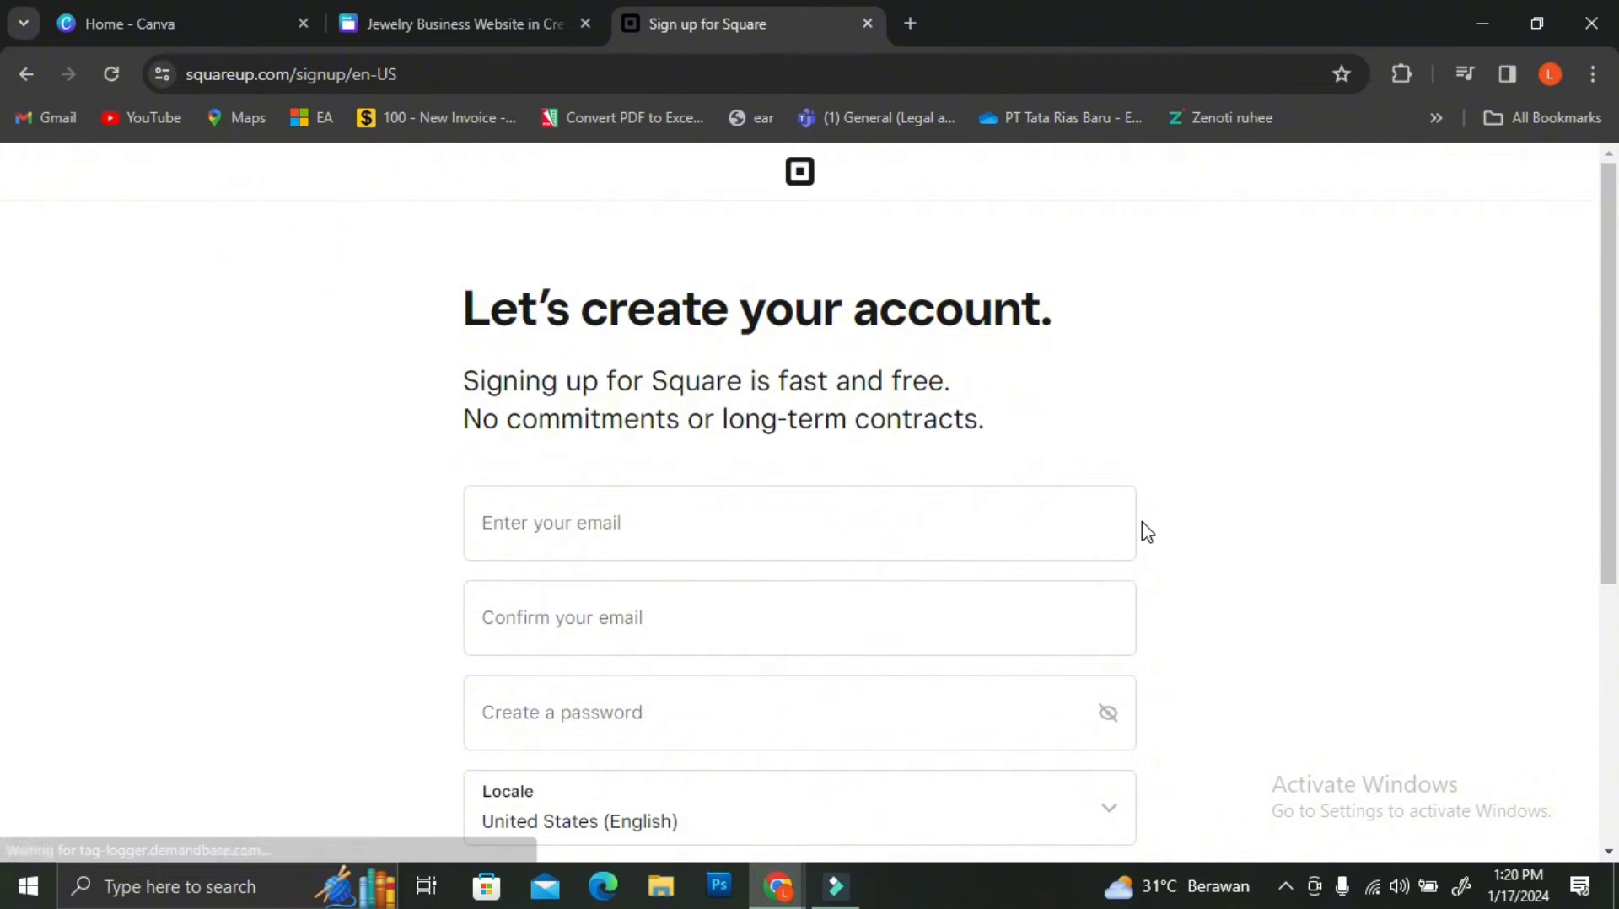
scroll(1145, 531, "down", 1)
scroll(1147, 531, "down", 3)
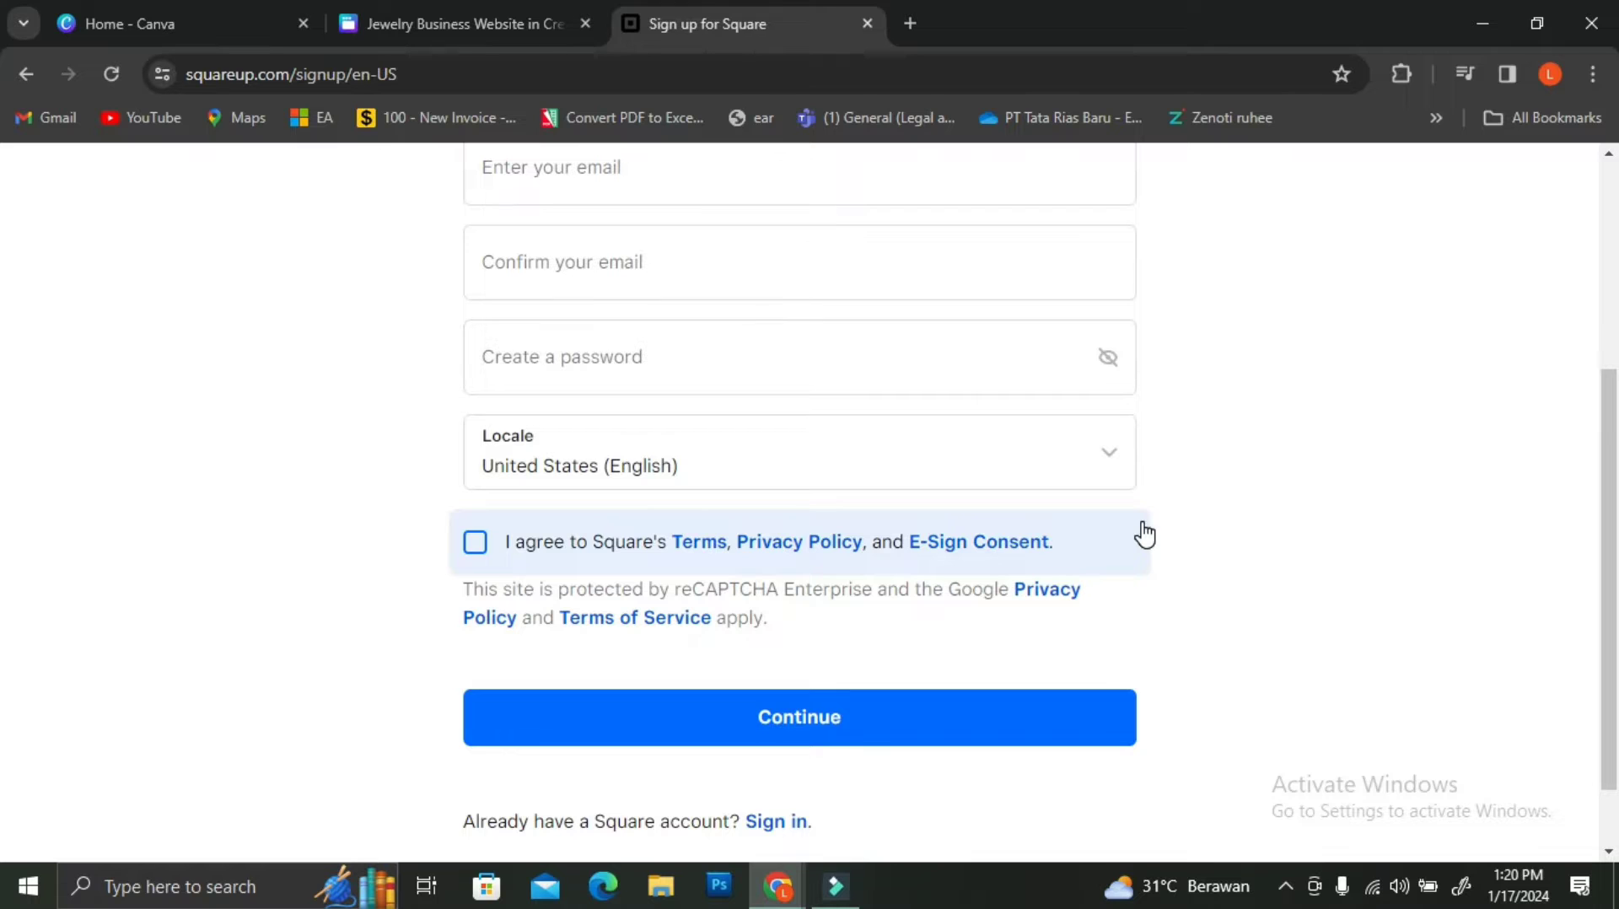
scroll(1012, 440, "up", 2)
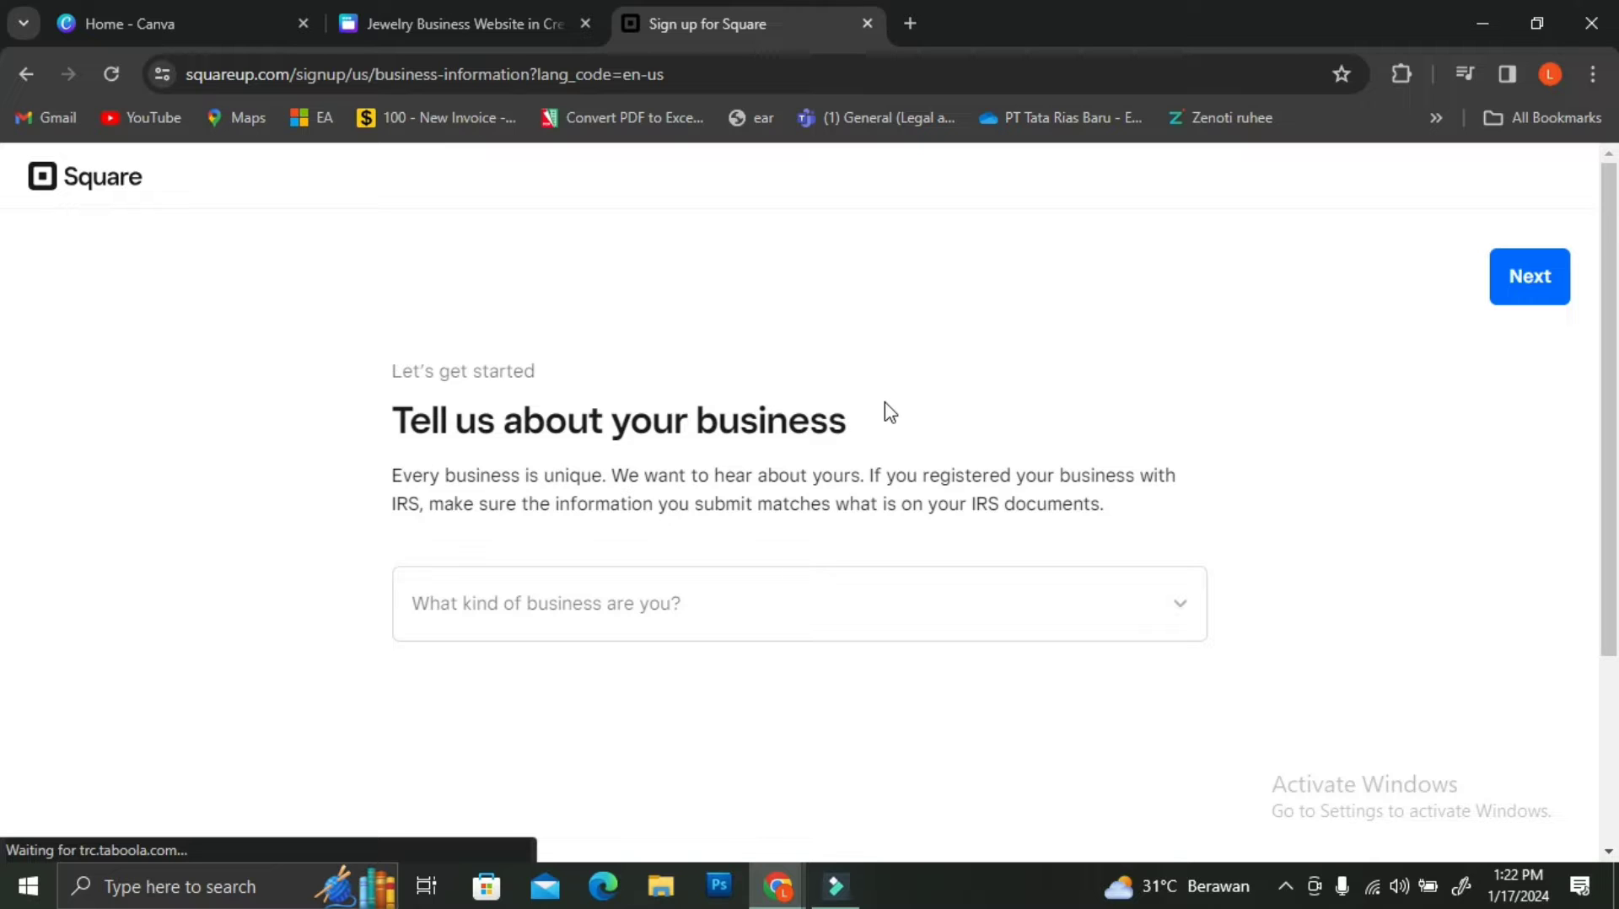
- Set the kind of business to Individual / Sole Proprietorship and enter Another Type as the business name
left_click(1178, 616)
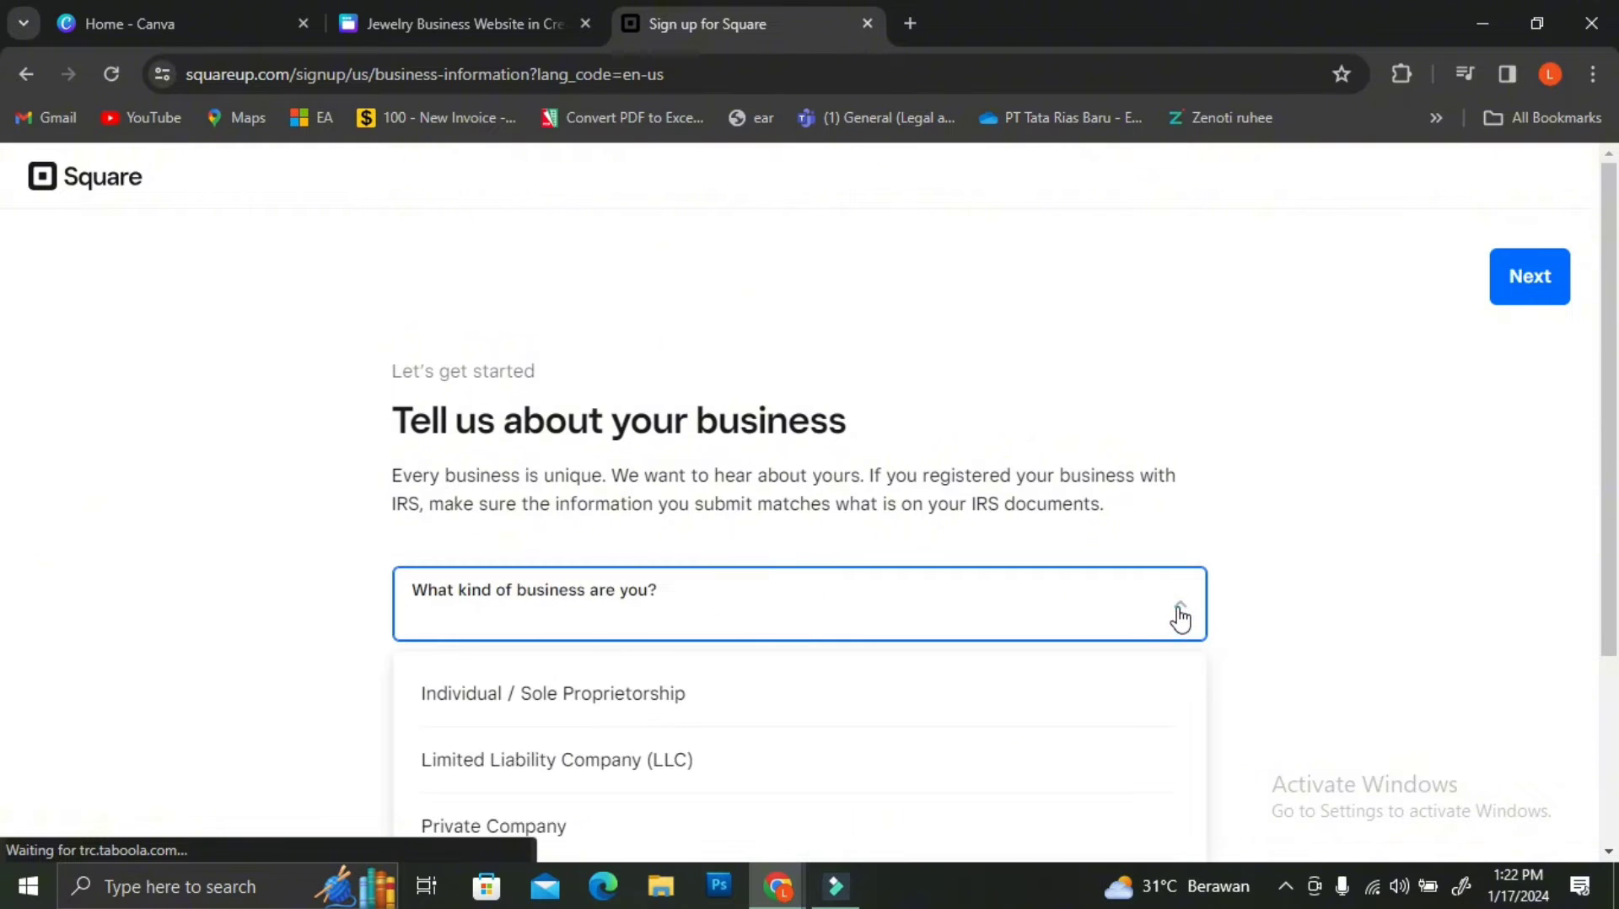
scroll(867, 667, "down", 3)
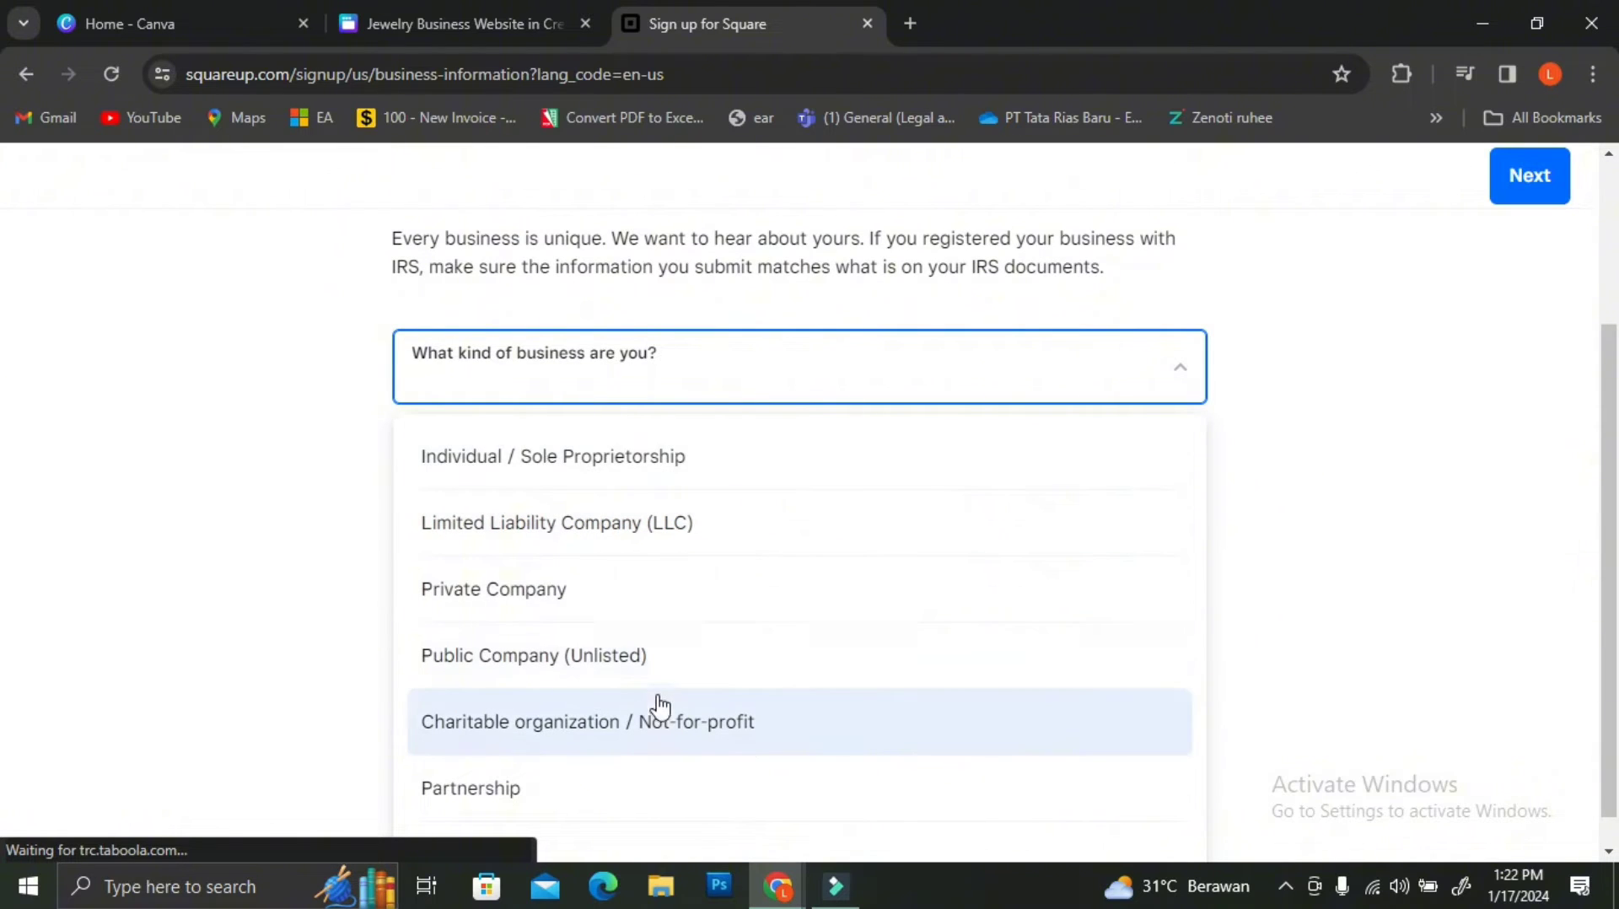
scroll(660, 706, "down", 1)
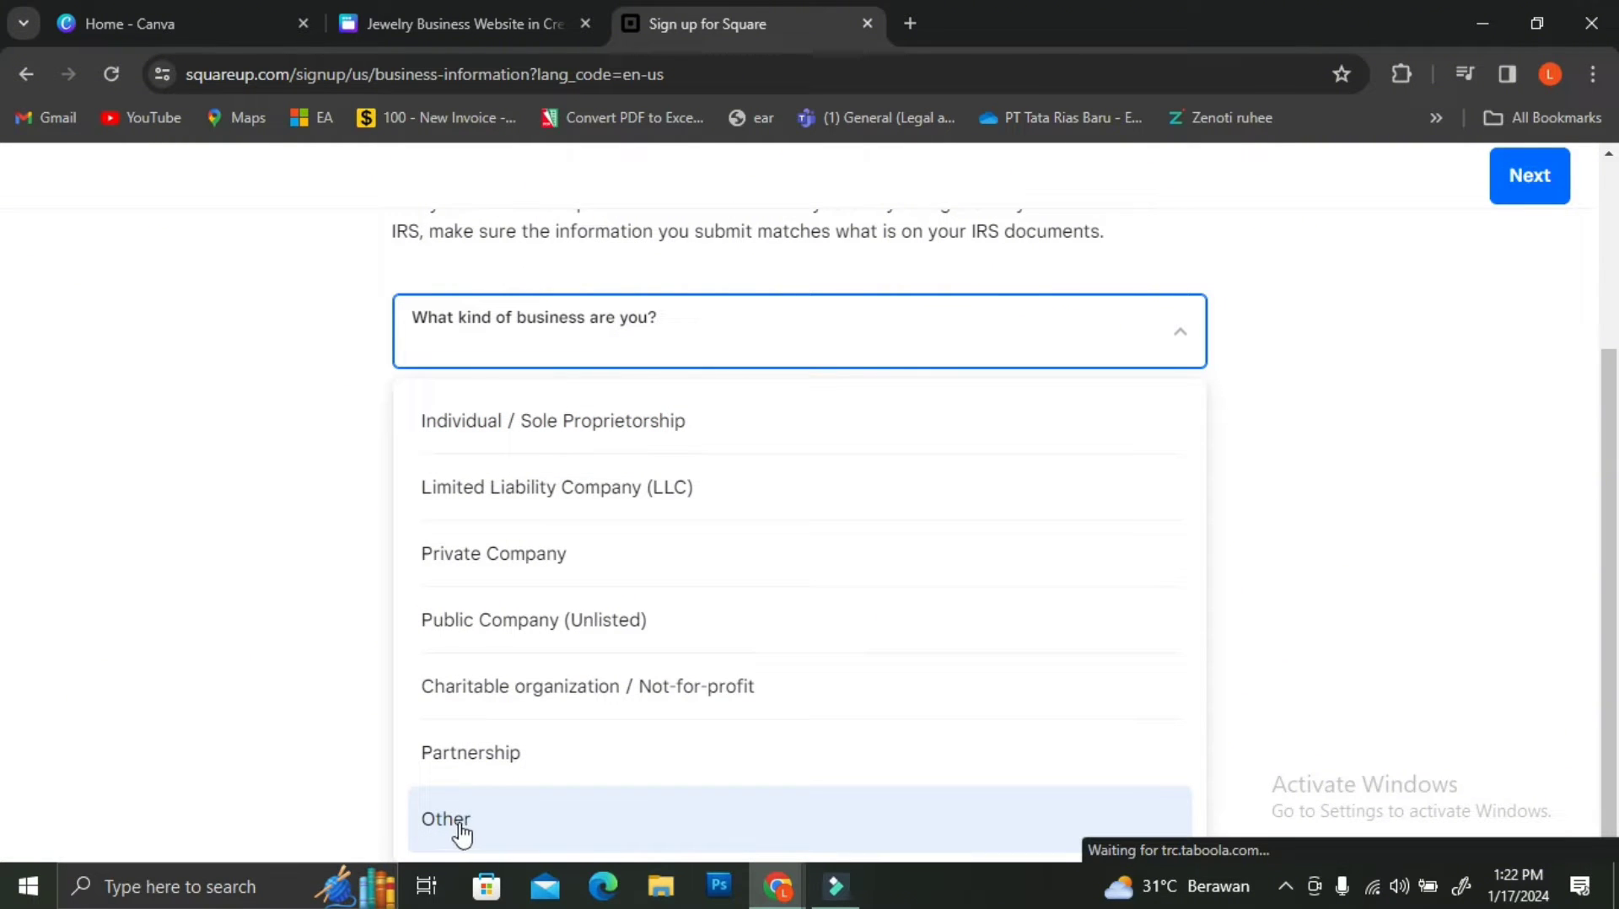
left_click(646, 443)
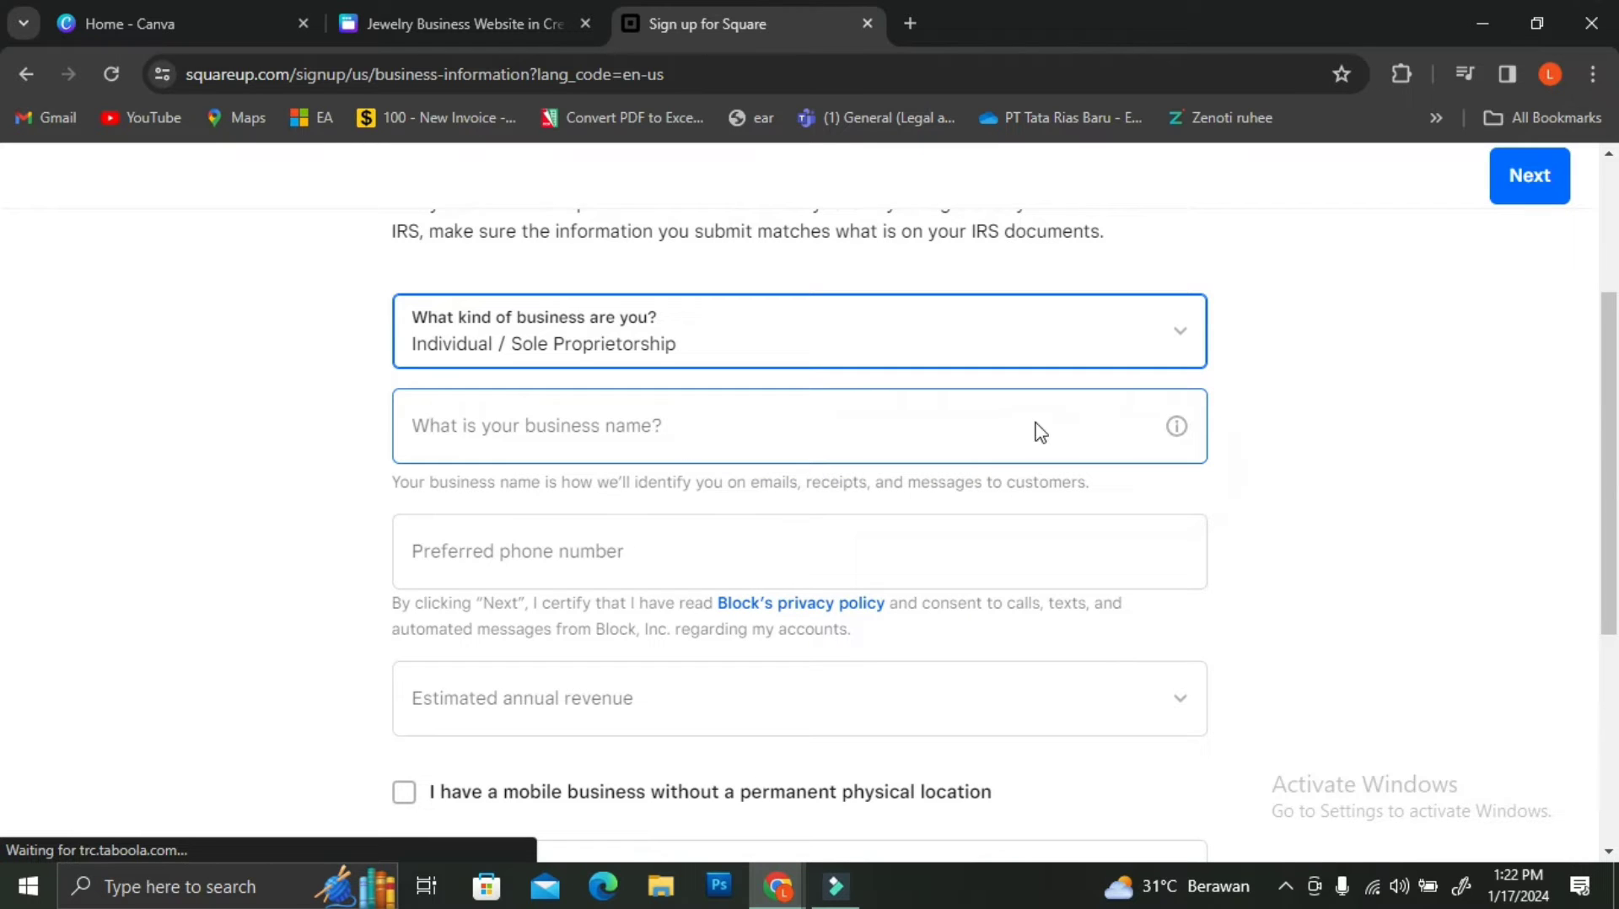
left_click(978, 431)
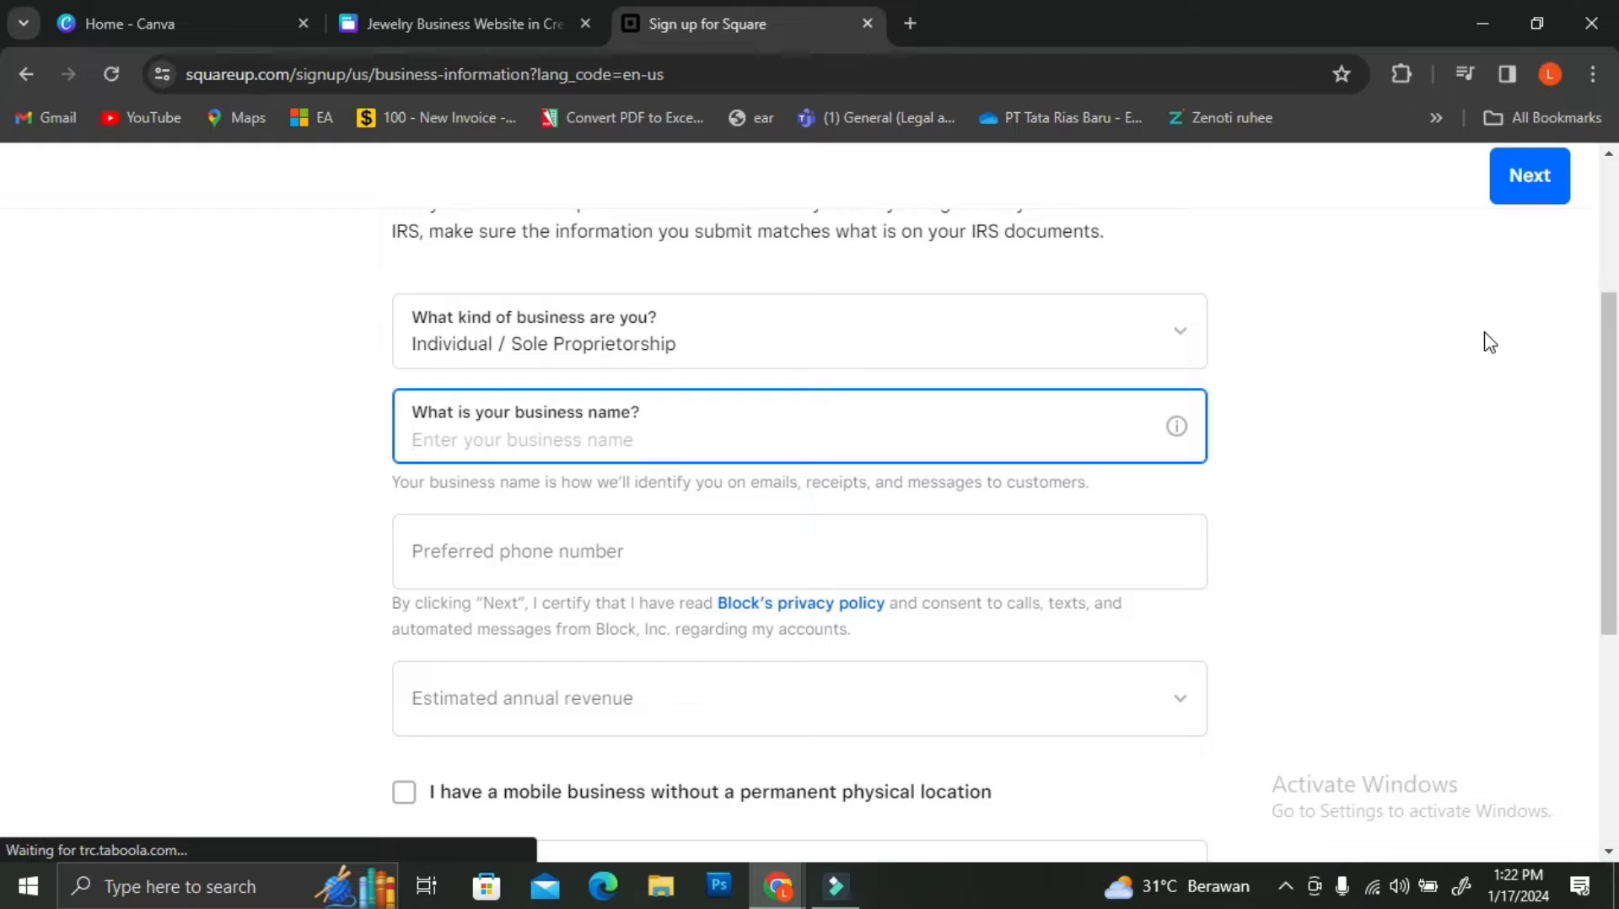
type("Another Type")
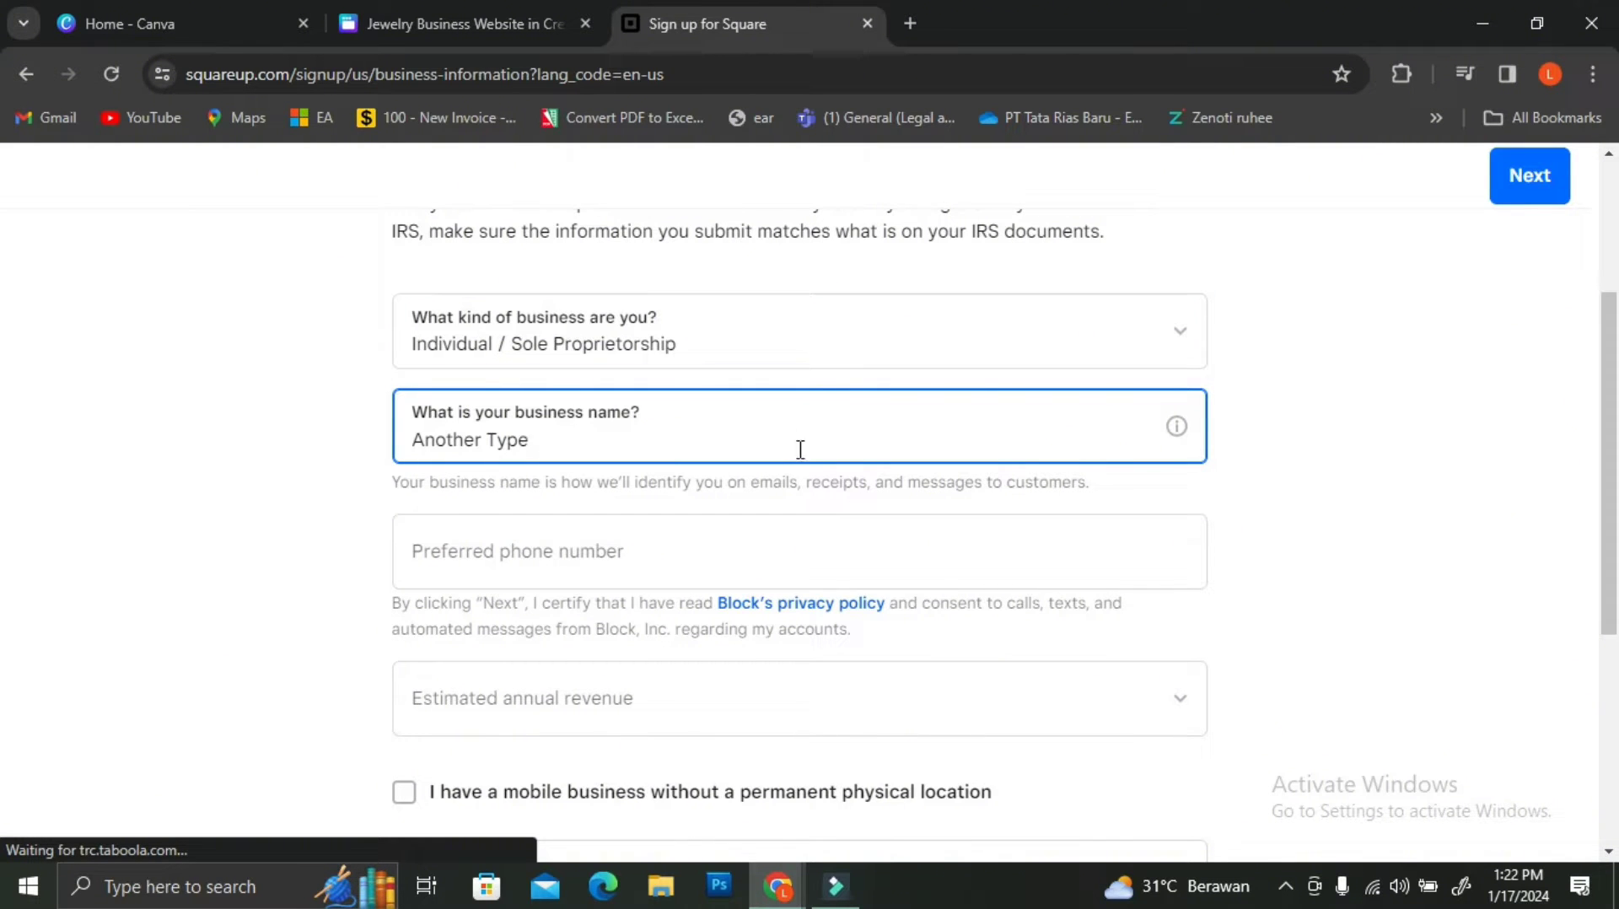
- Set the estimated annual revenue to $0 – $10,000 and mark the business as mobile without a permanent physical location
left_click(793, 547)
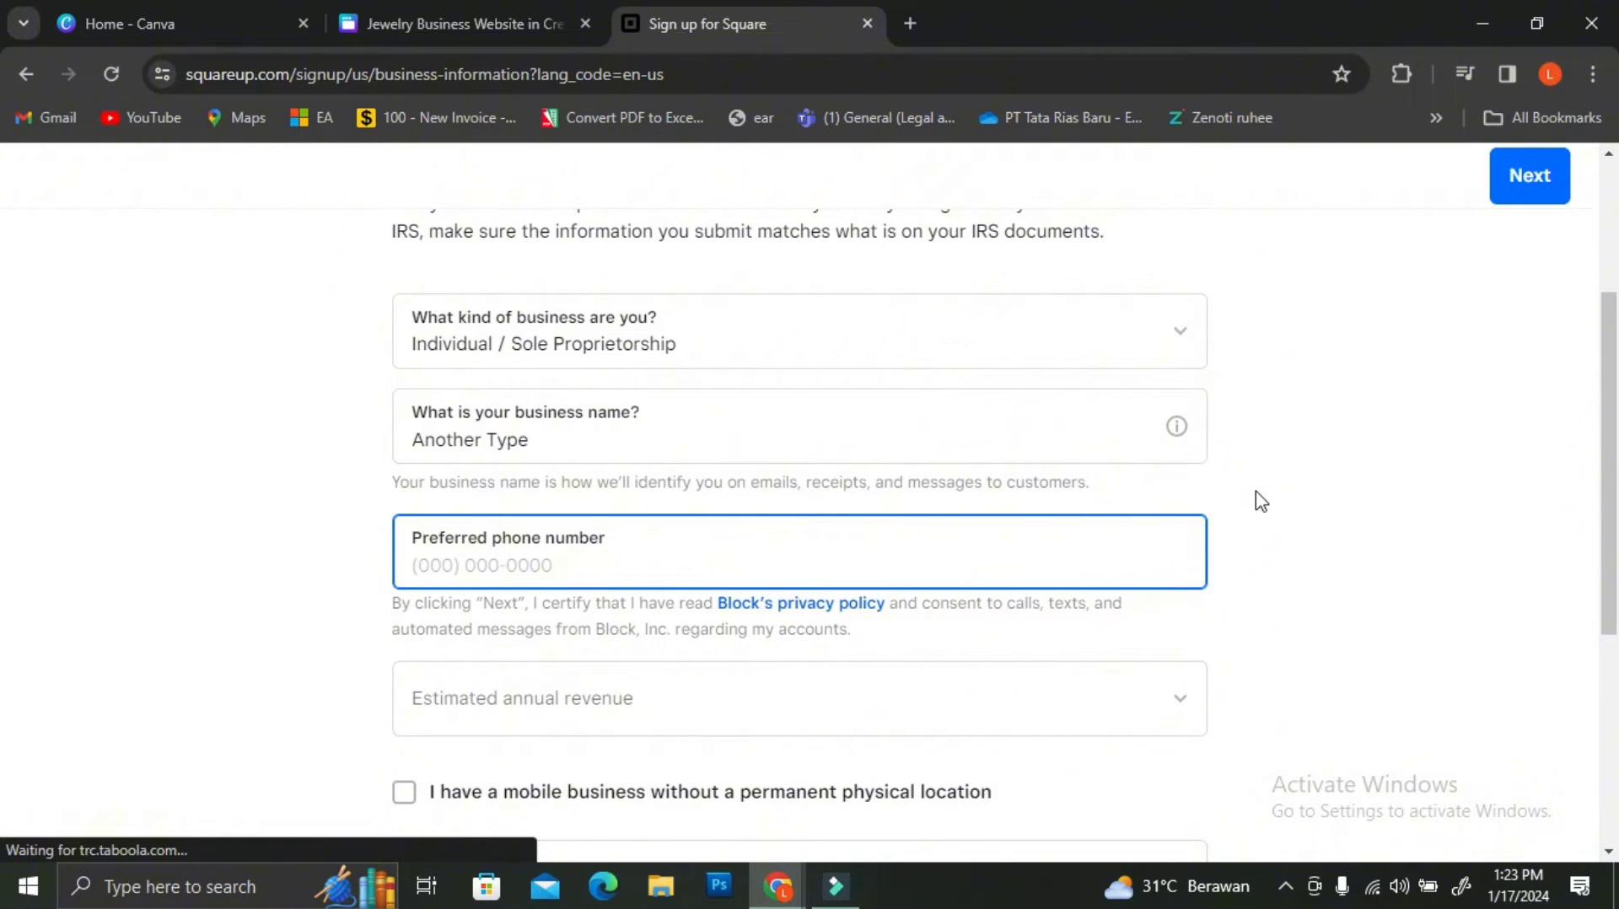
scroll(1261, 501, "down", 2)
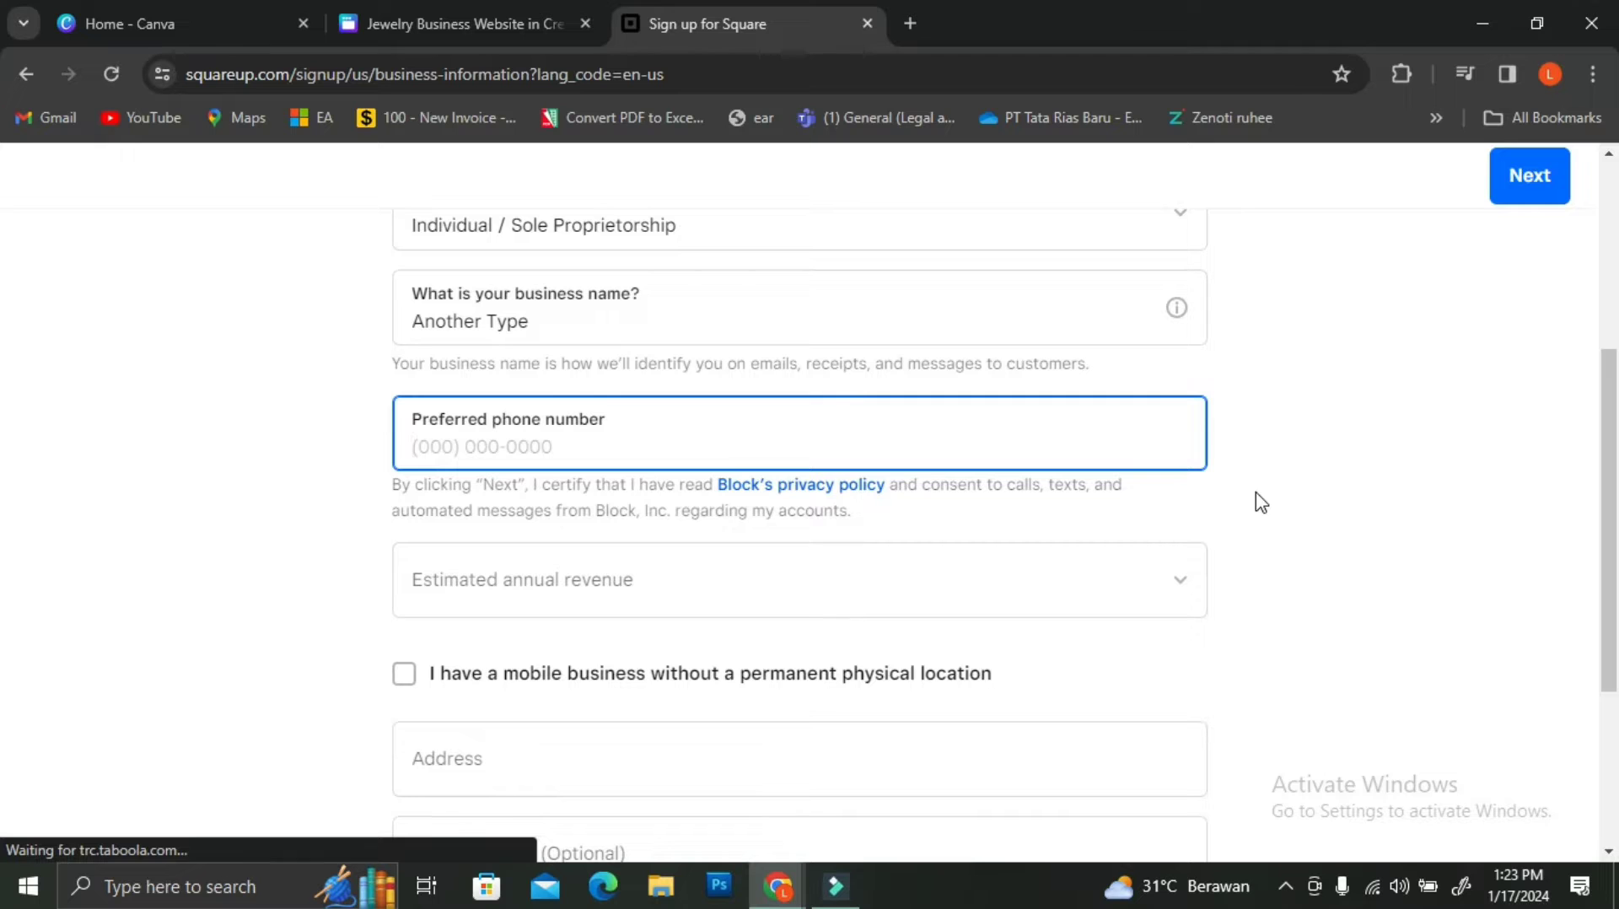
left_click(600, 582)
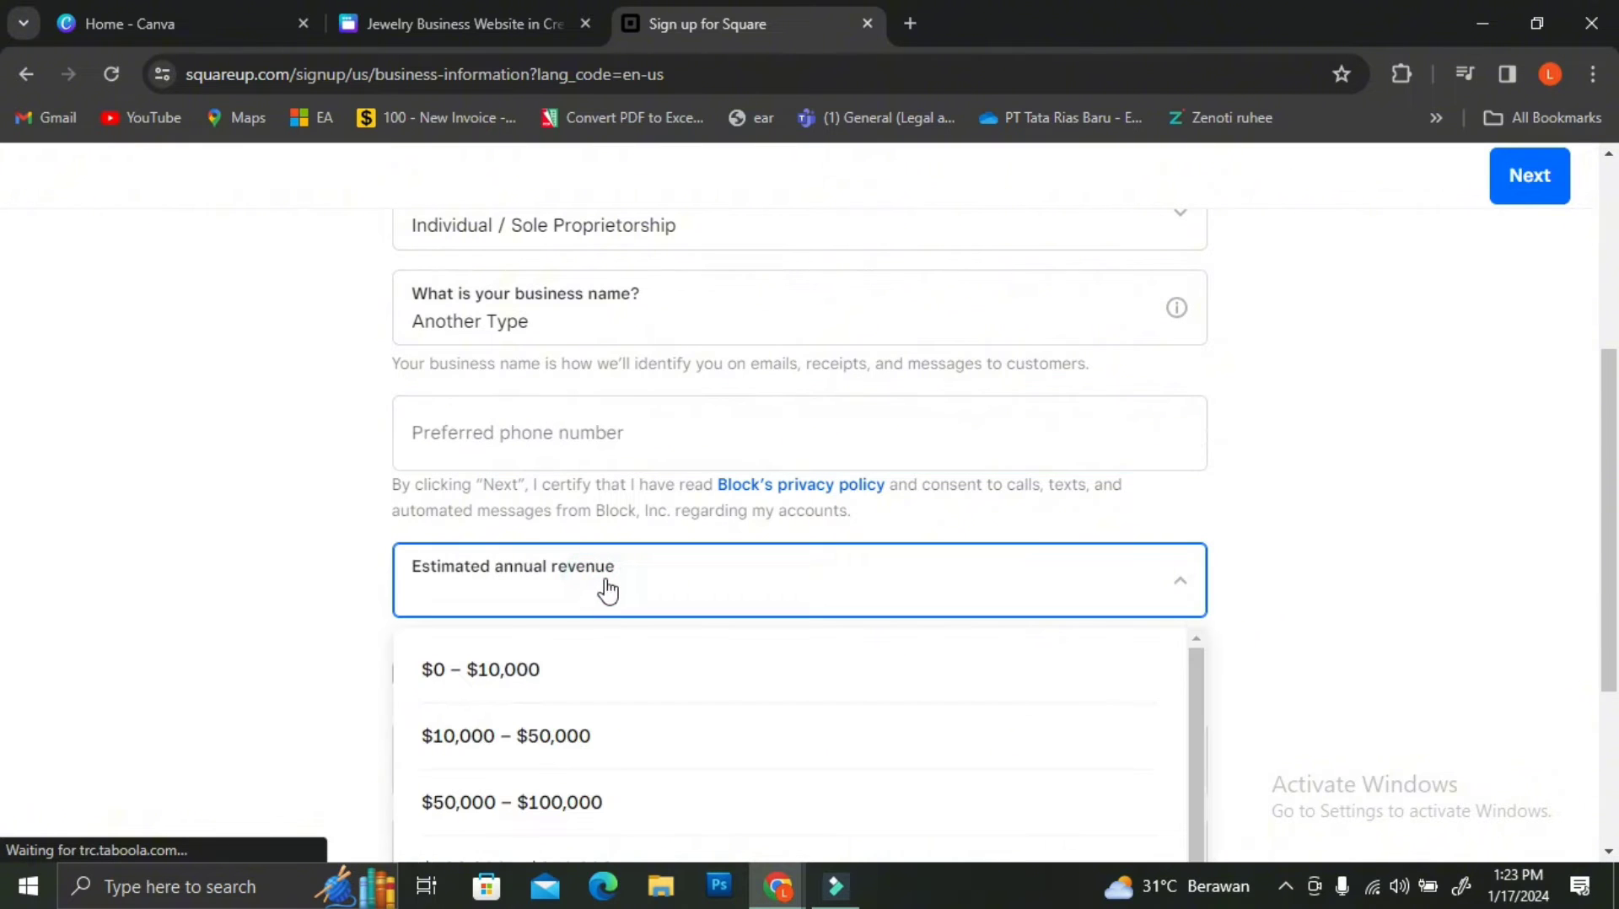
scroll(647, 586, "down", 2)
left_click(639, 560)
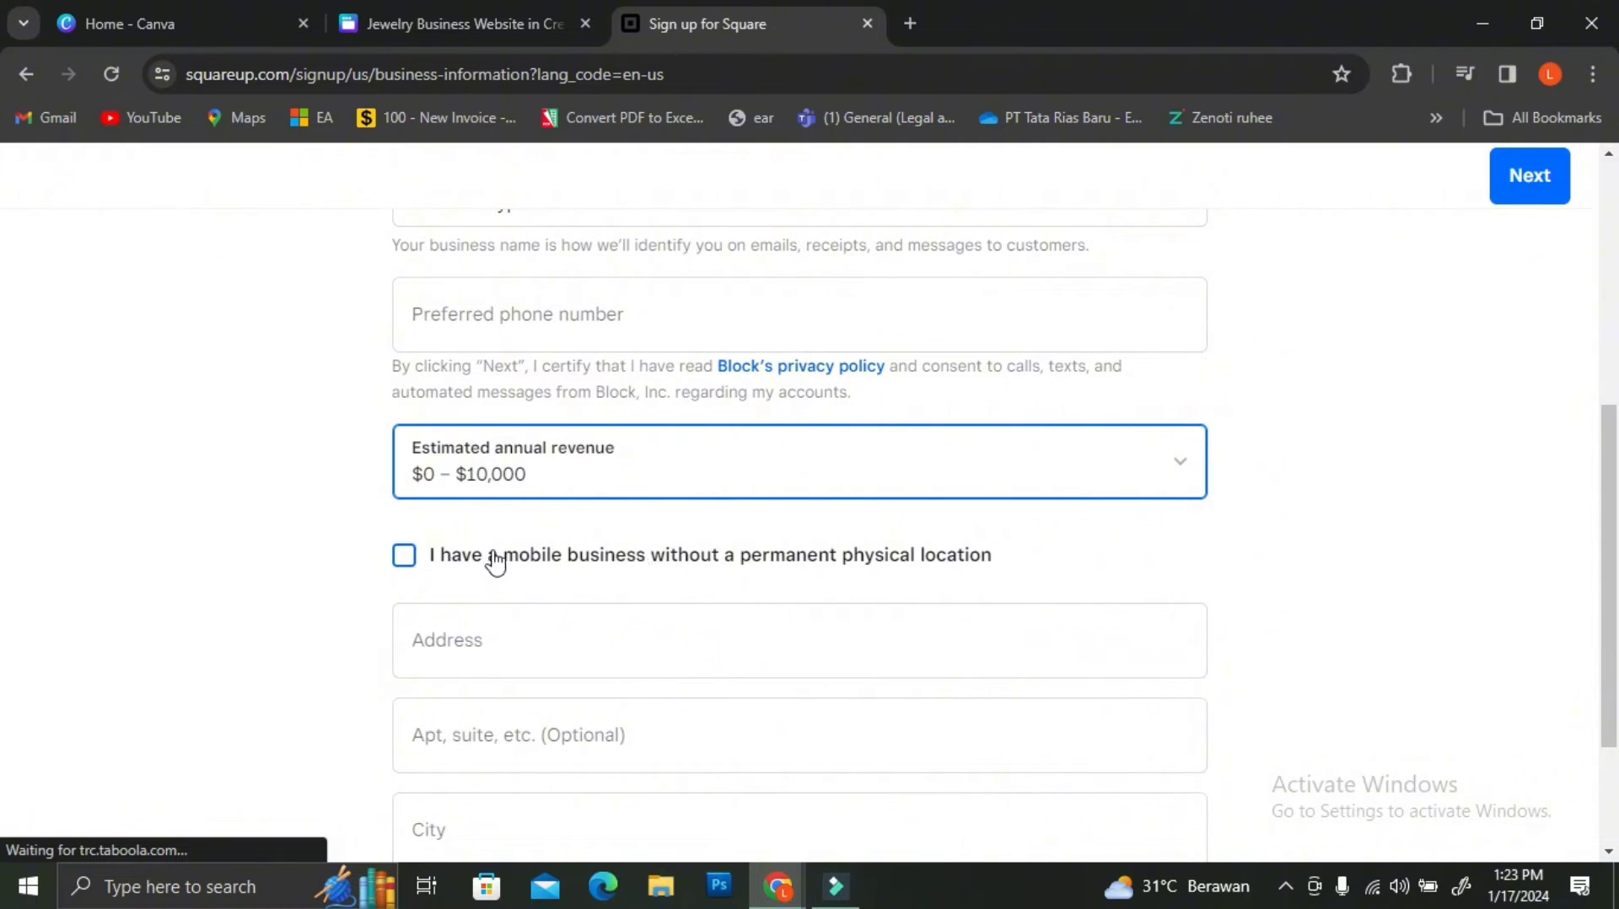
left_click(403, 554)
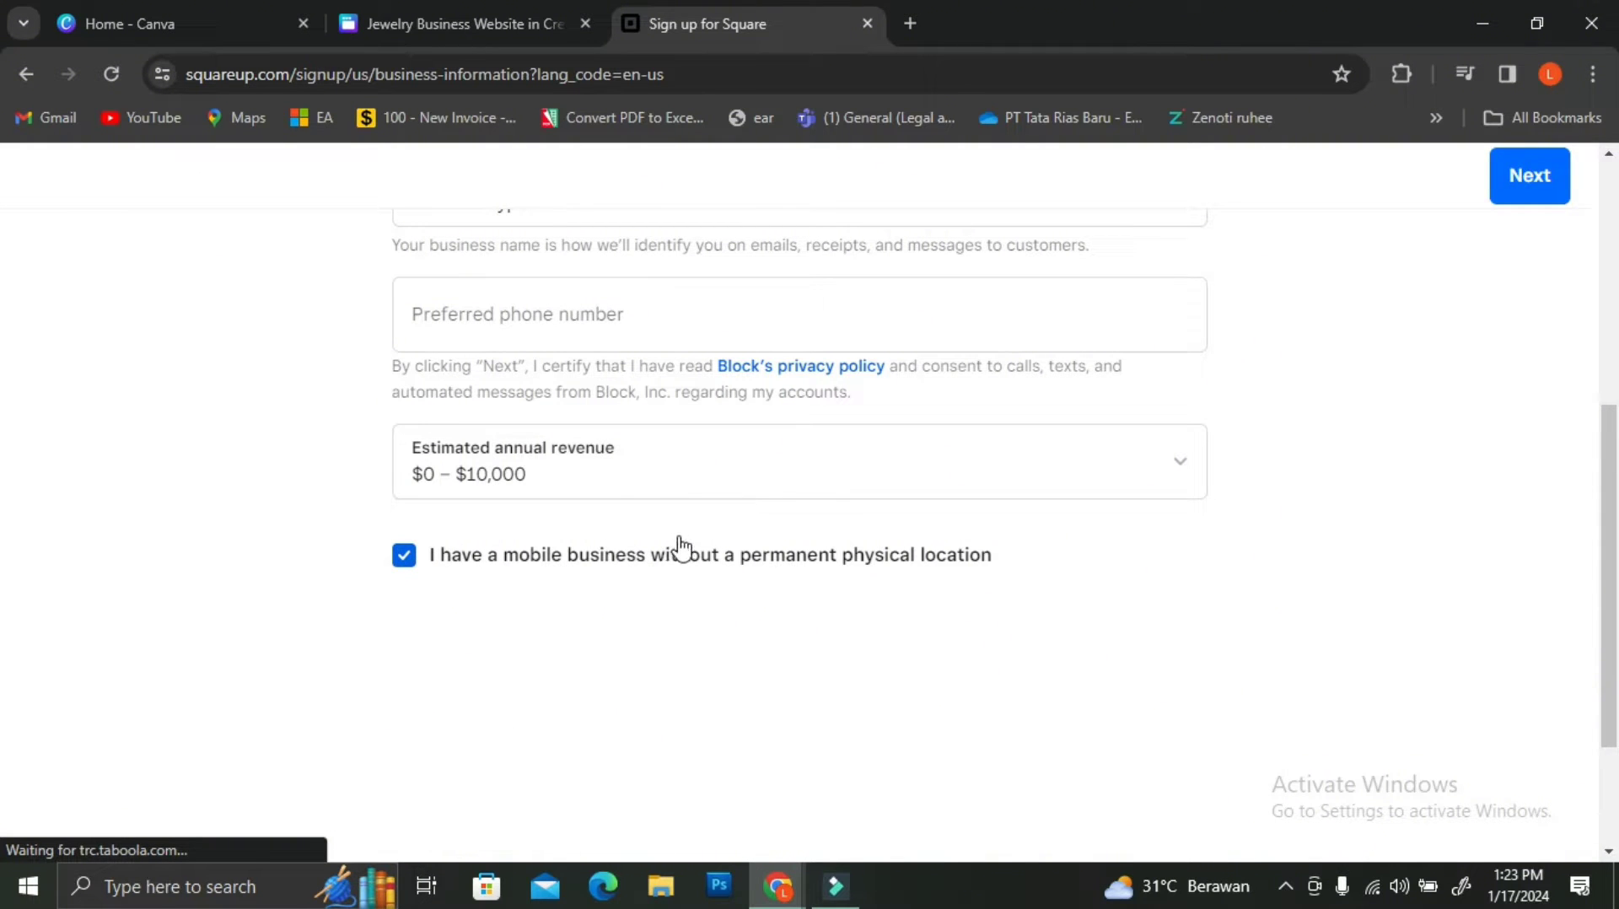
- Try to submit the business information without a phone number
scroll(1012, 437, "up", 4)
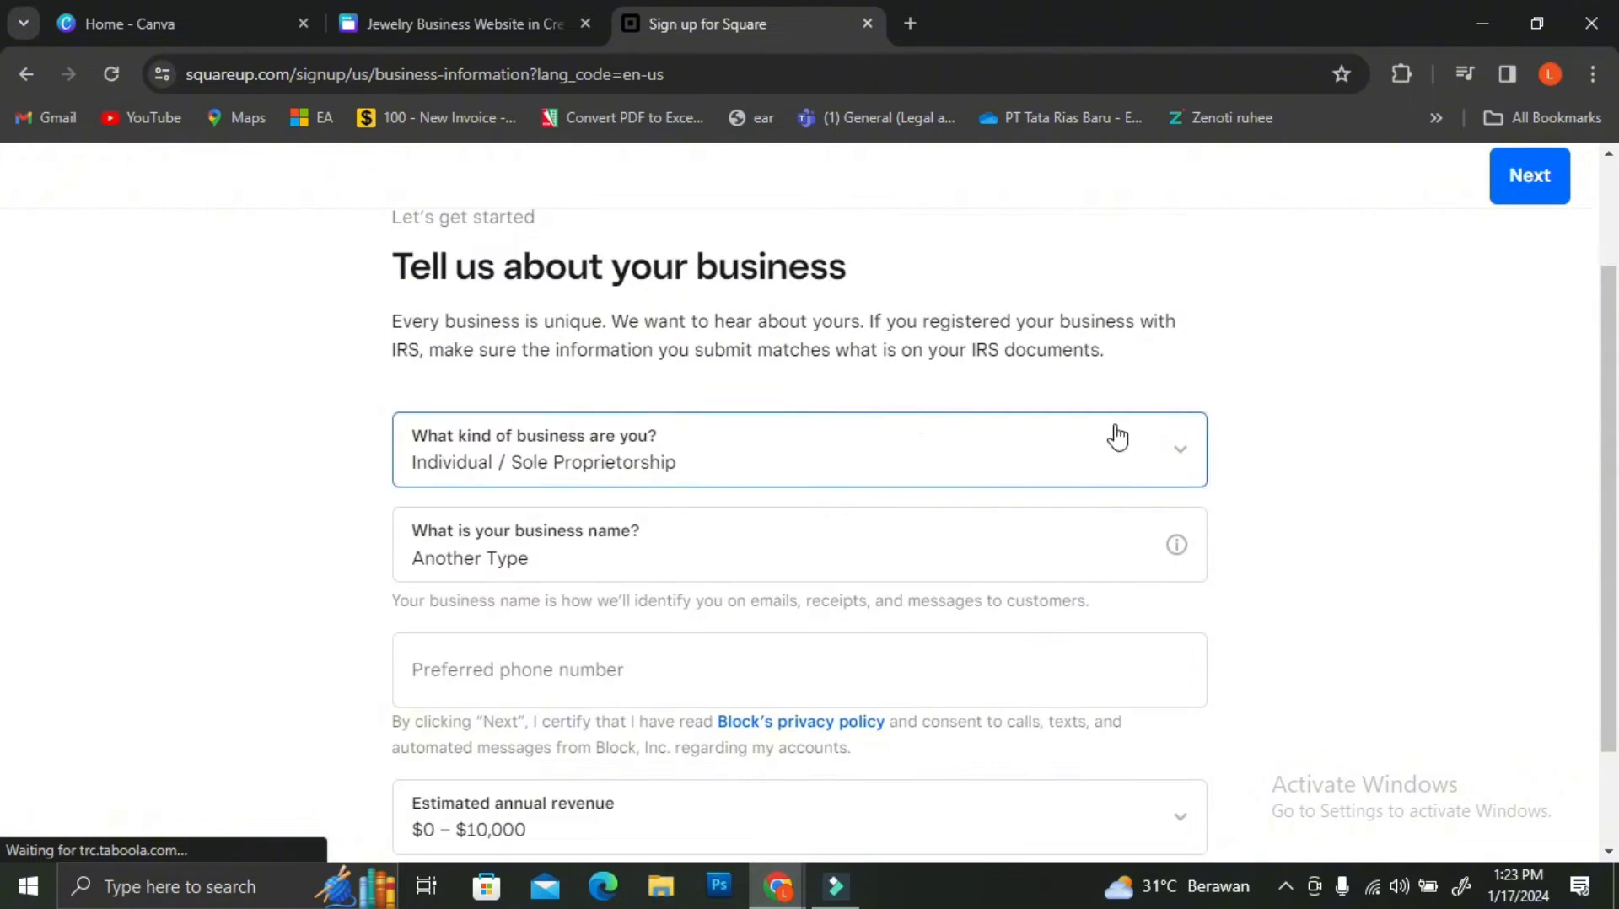
left_click(1514, 175)
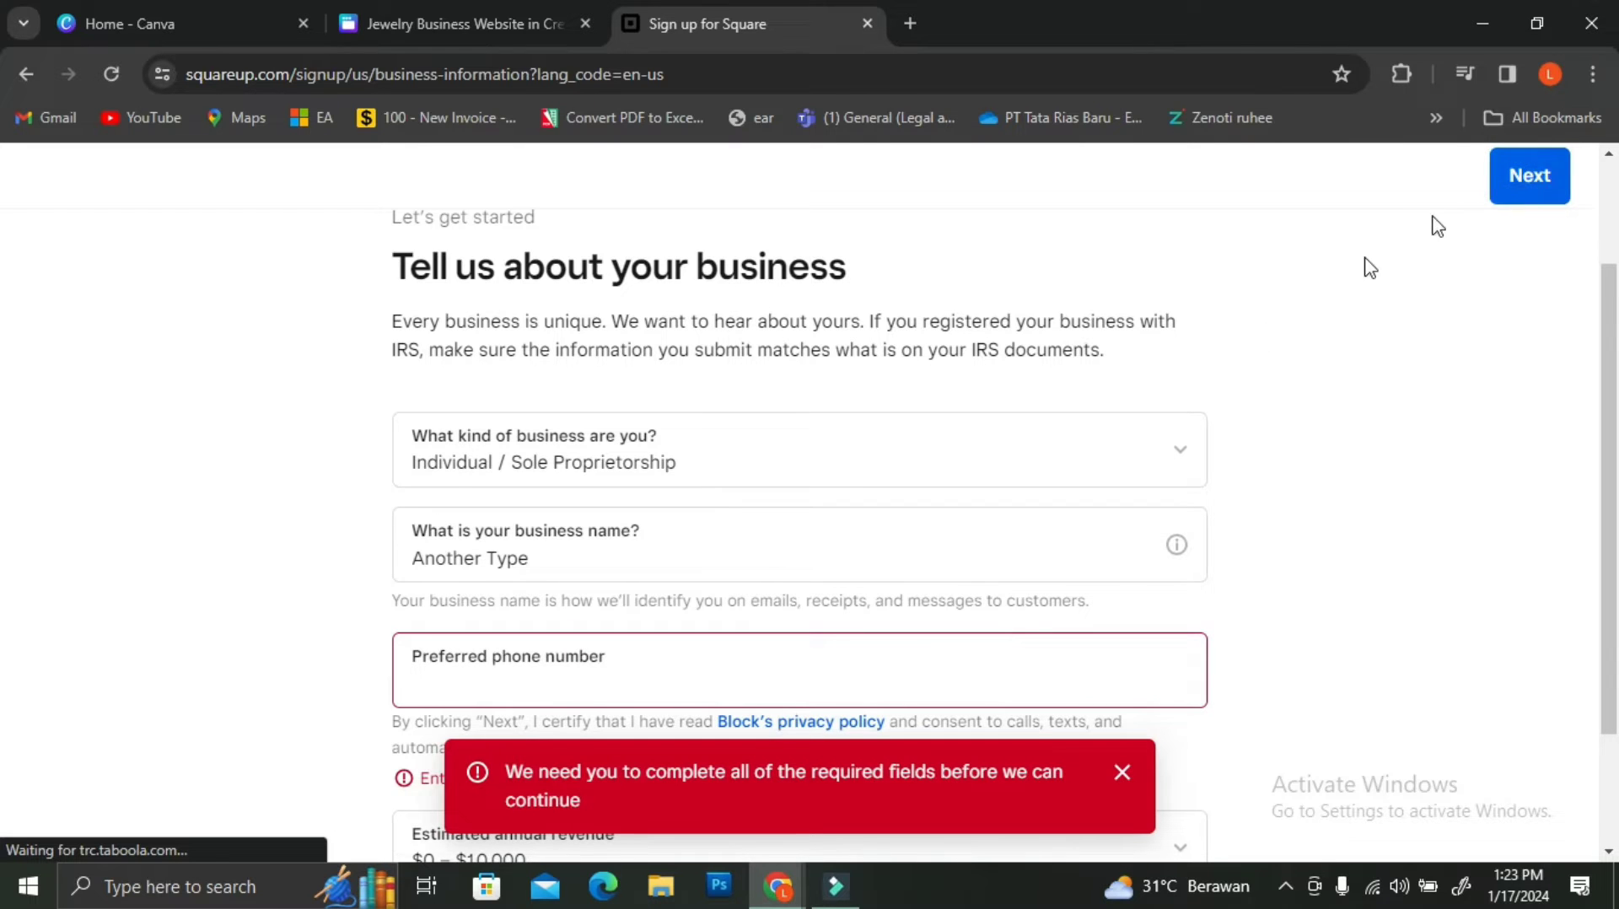
left_click(818, 672)
left_click(1126, 772)
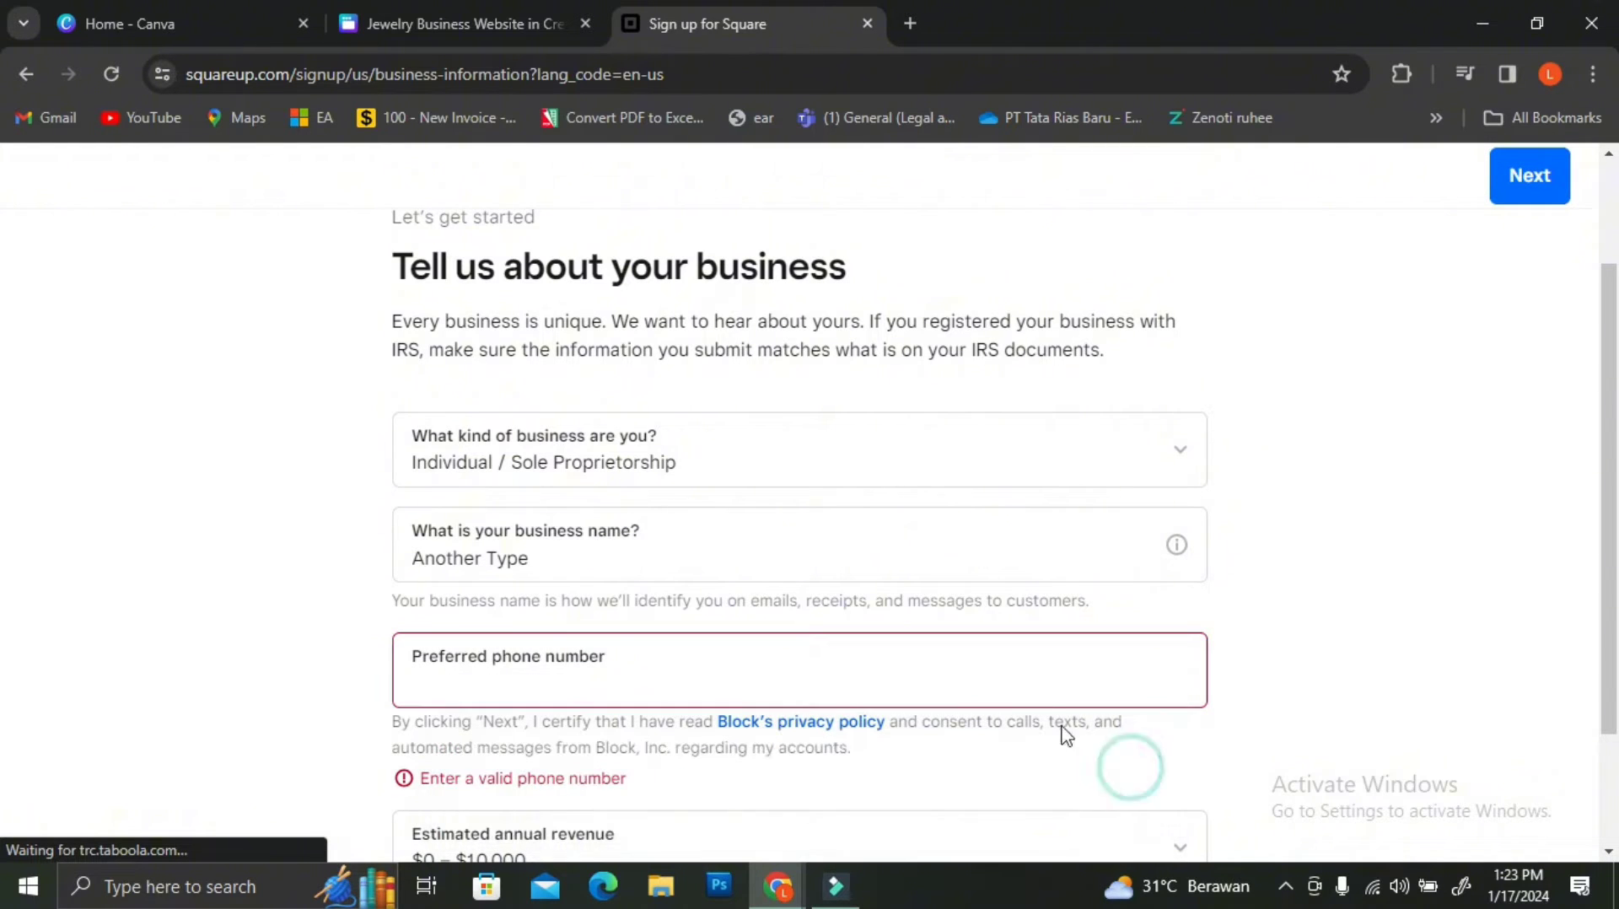
- Enter the preferred phone number and submit the business information
left_click(1020, 677)
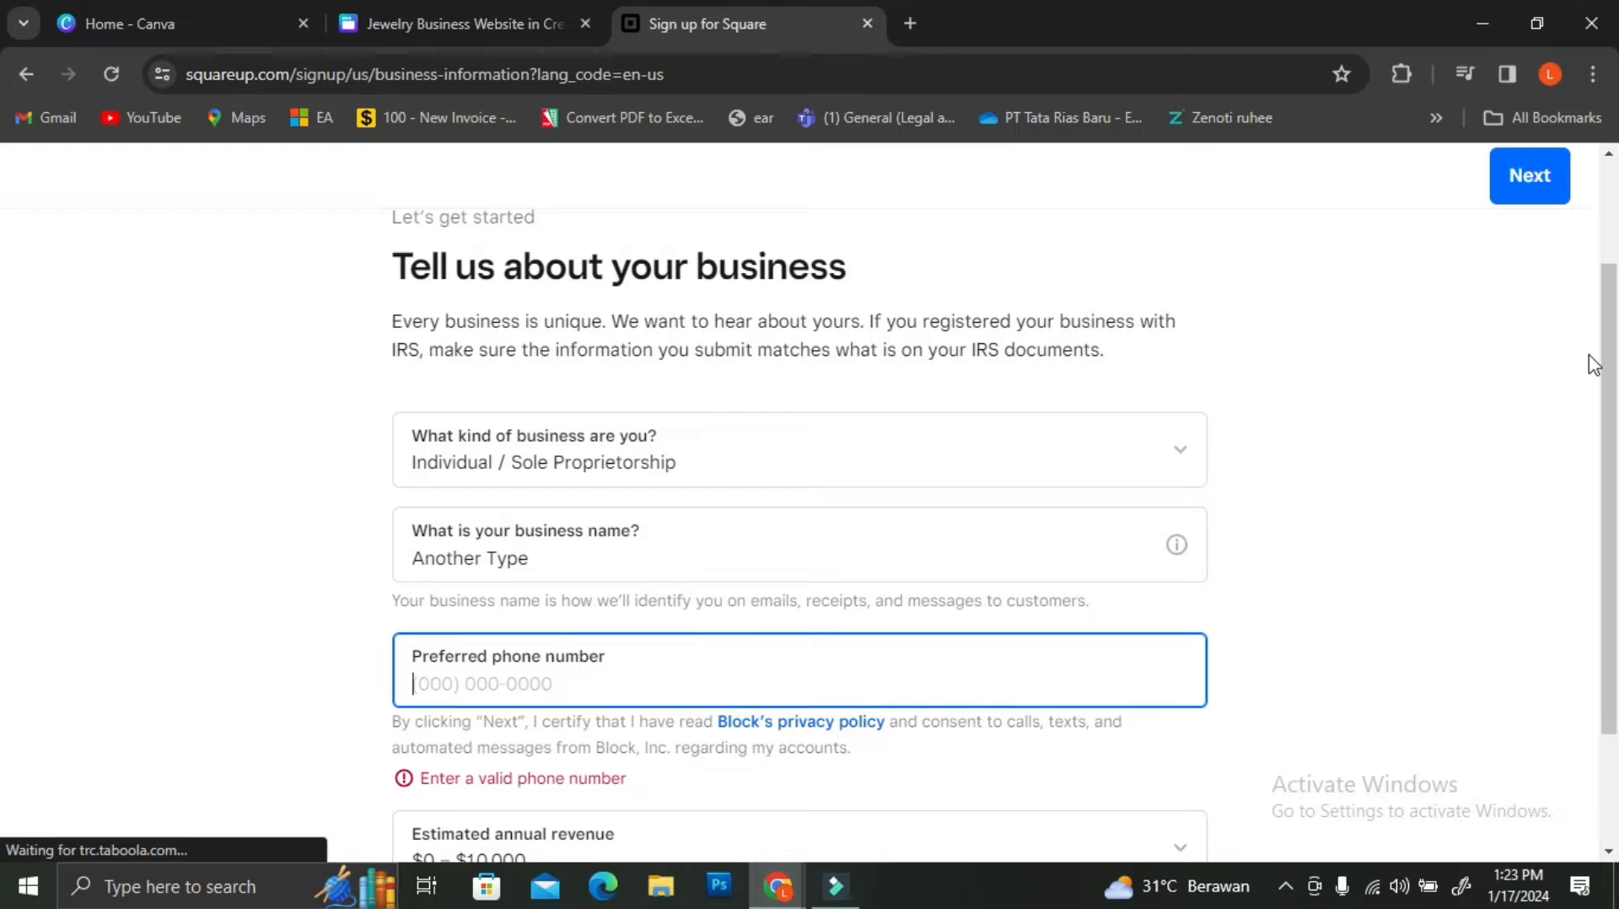
type("00")
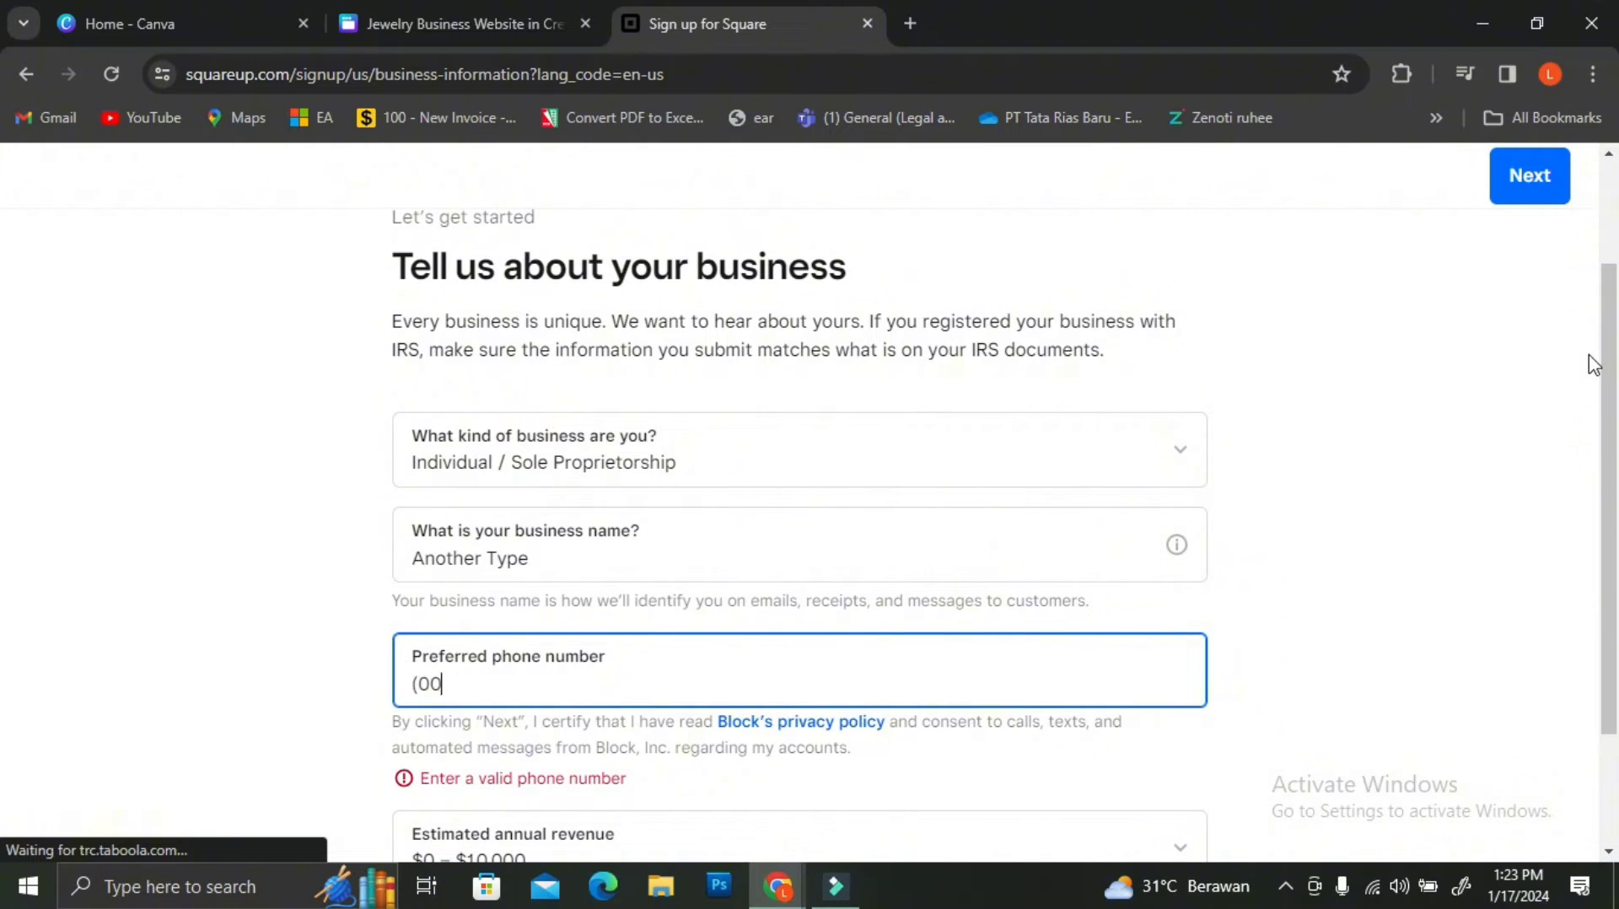
type("0) 000-0000")
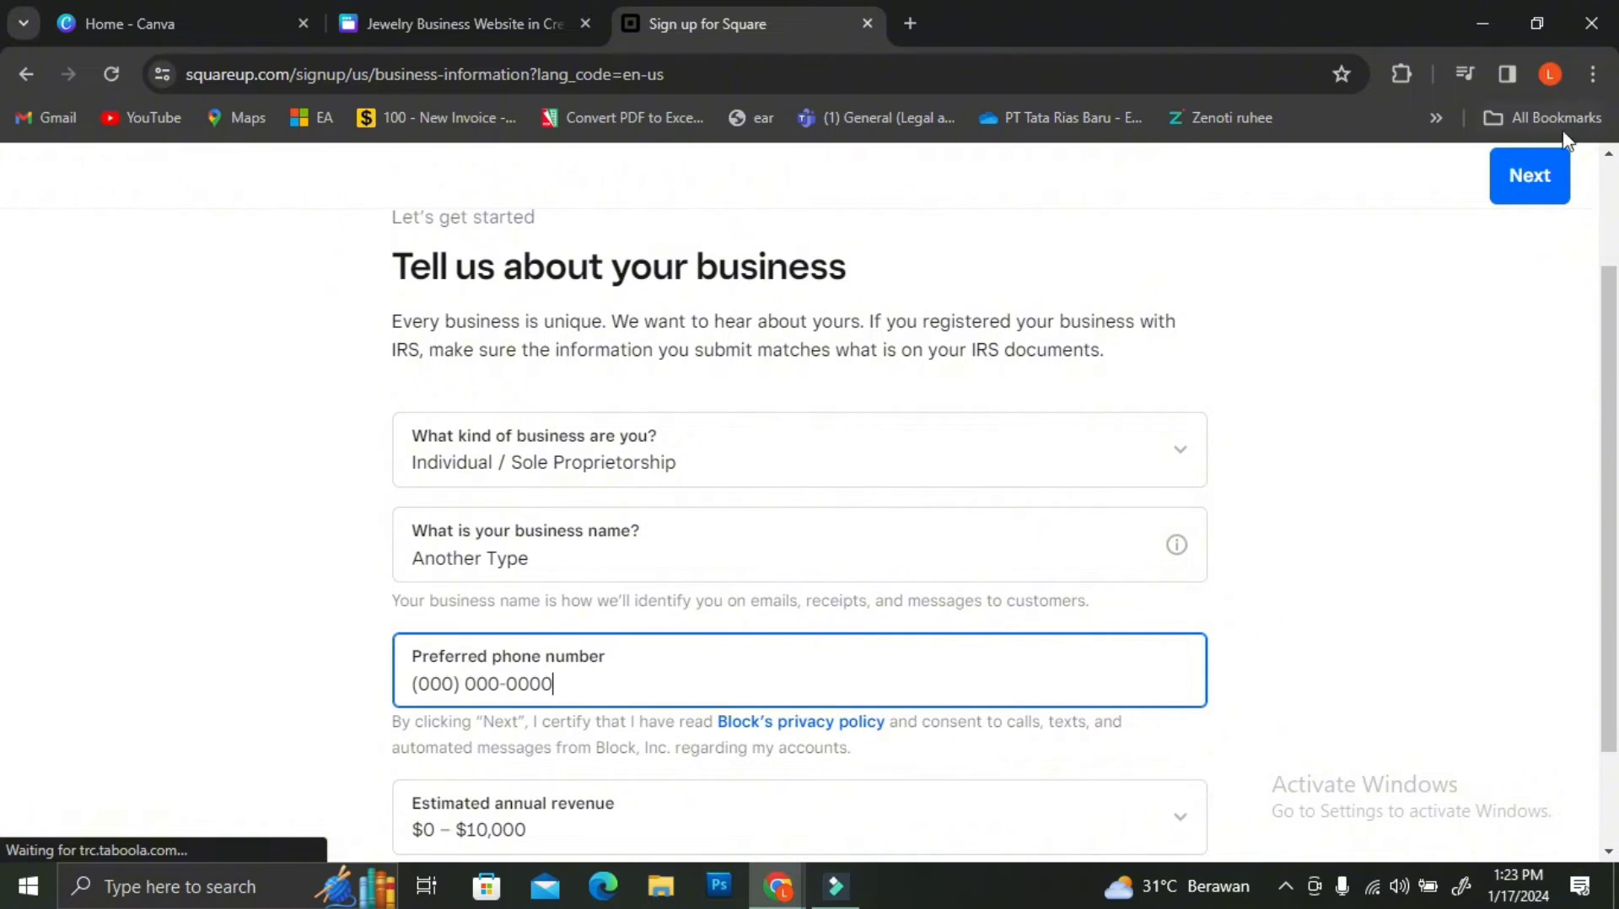
left_click(1543, 196)
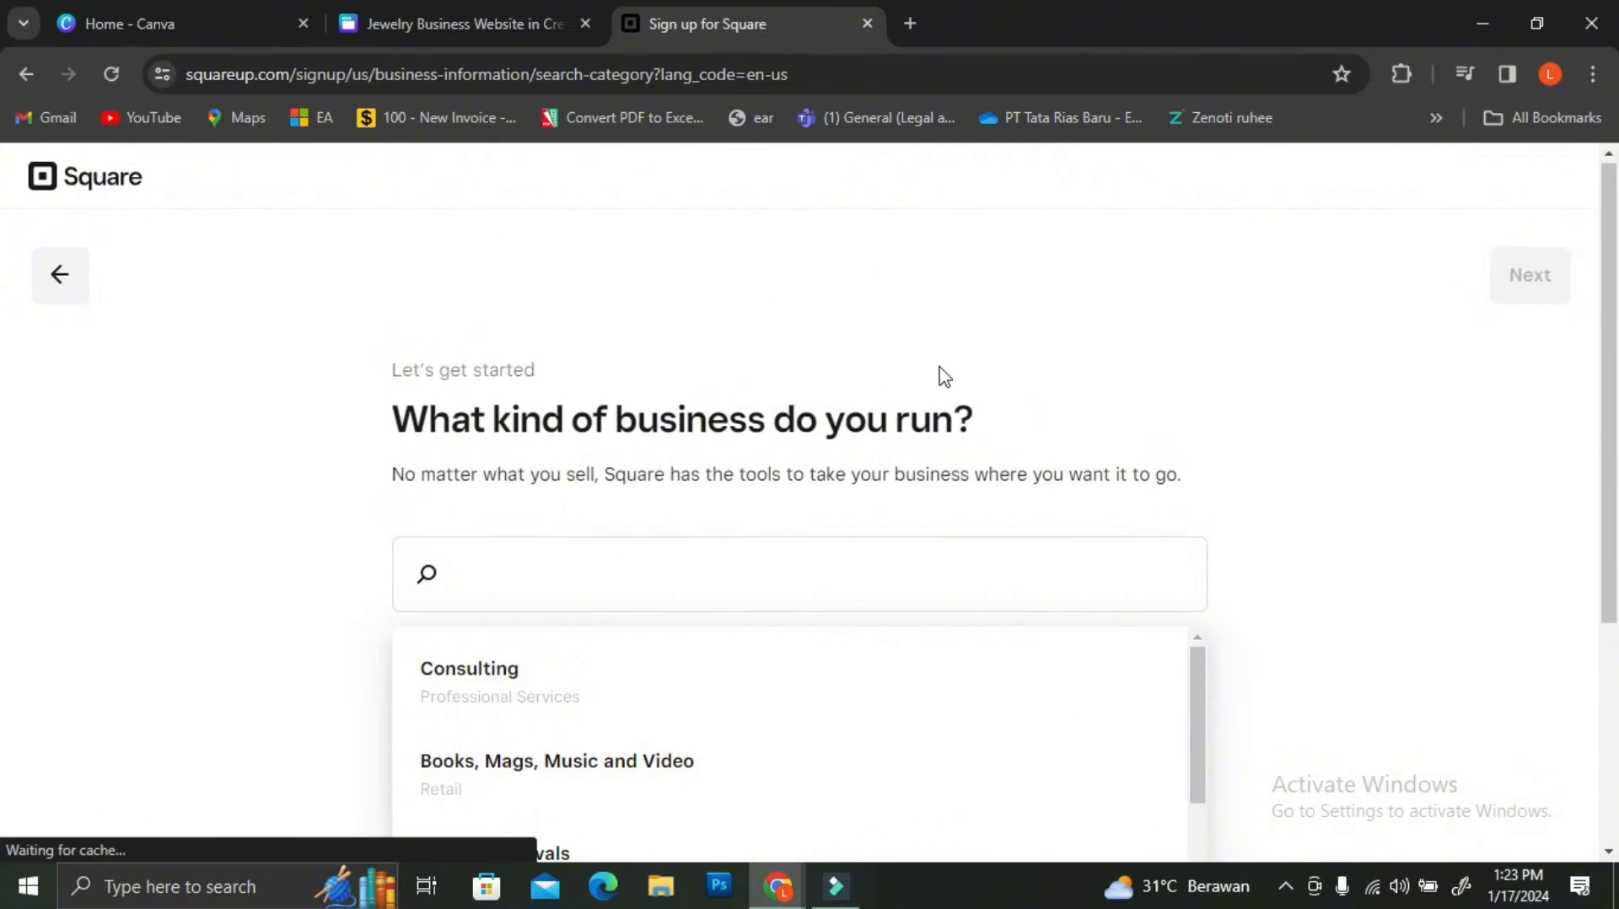
- Choose Jewelry and Watches under Retail as the kind of business and continue the sign-up
scroll(939, 372, "down", 1)
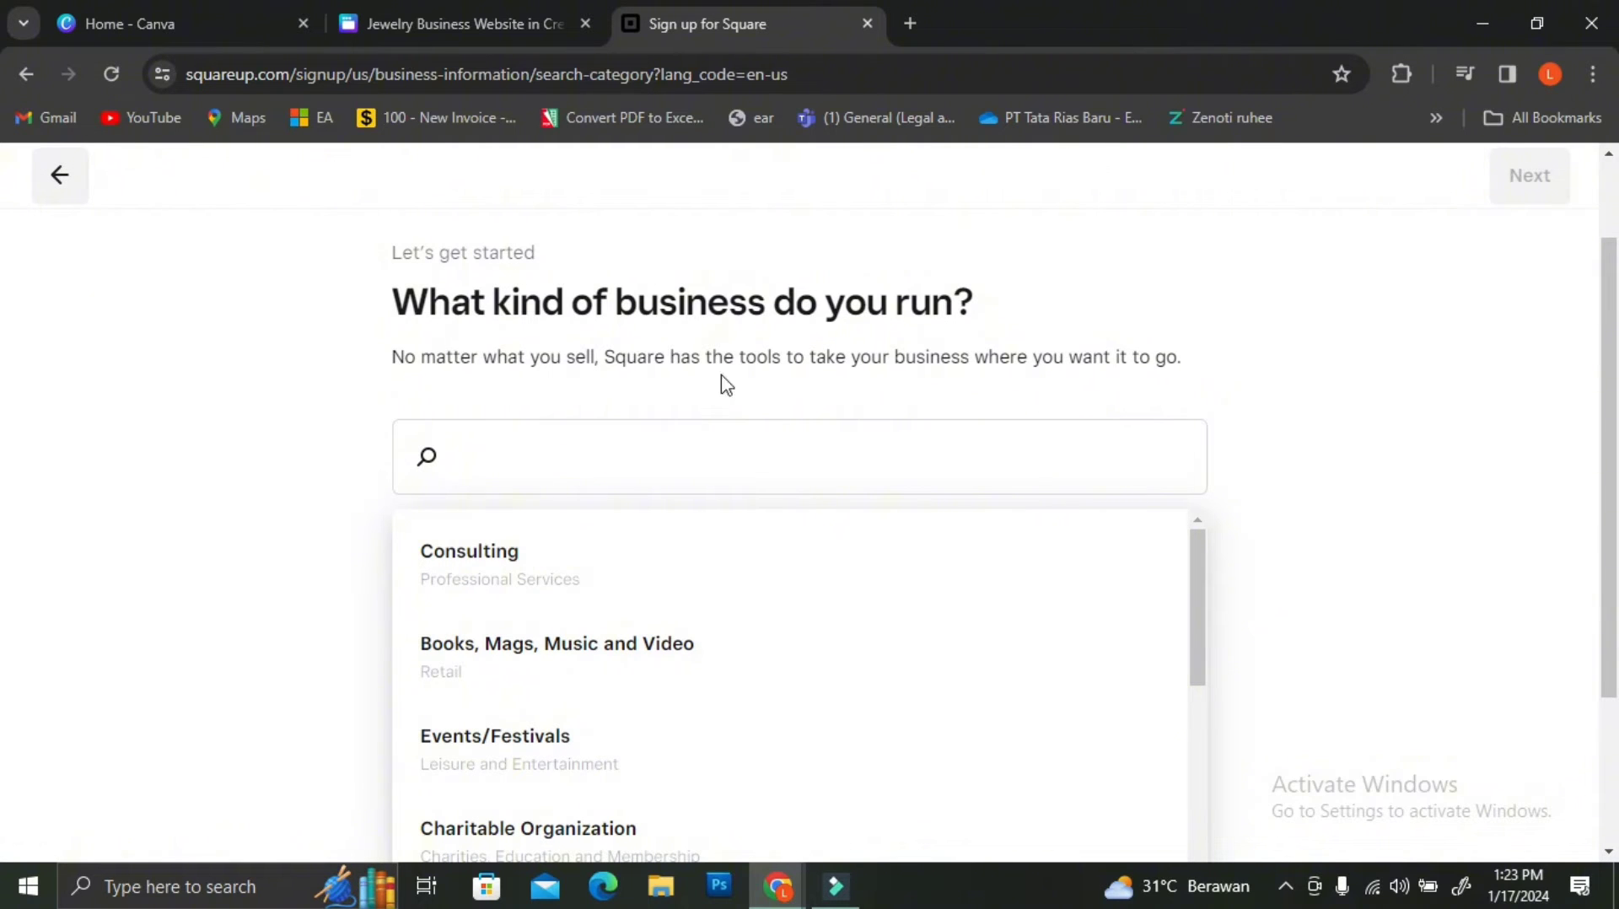
scroll(528, 447, "down", 2)
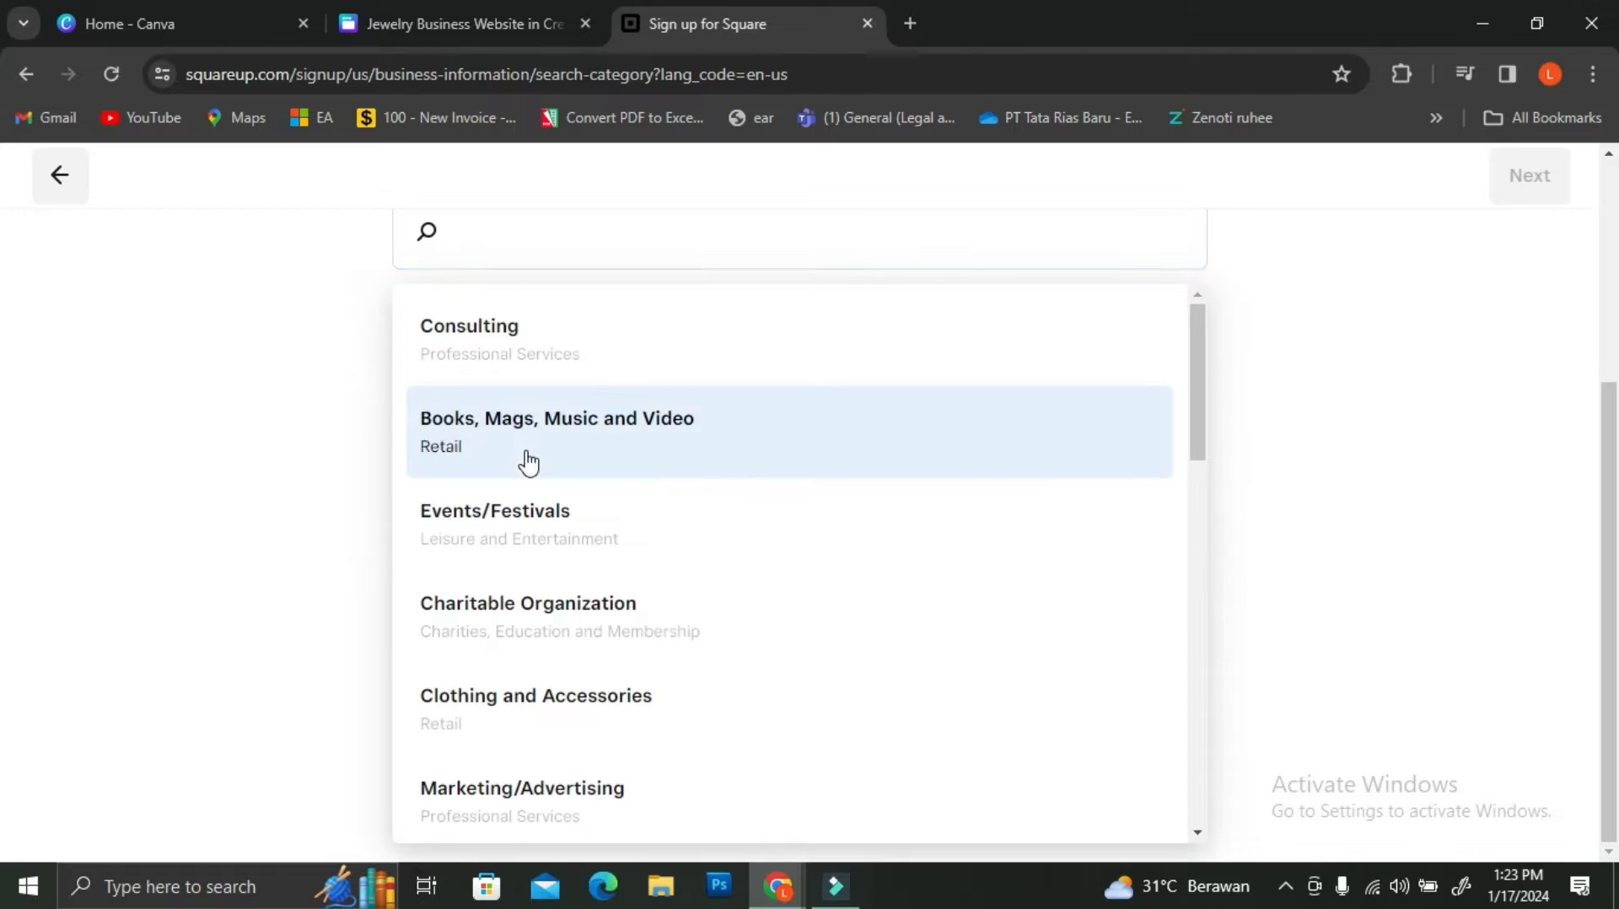
scroll(559, 680, "down", 3)
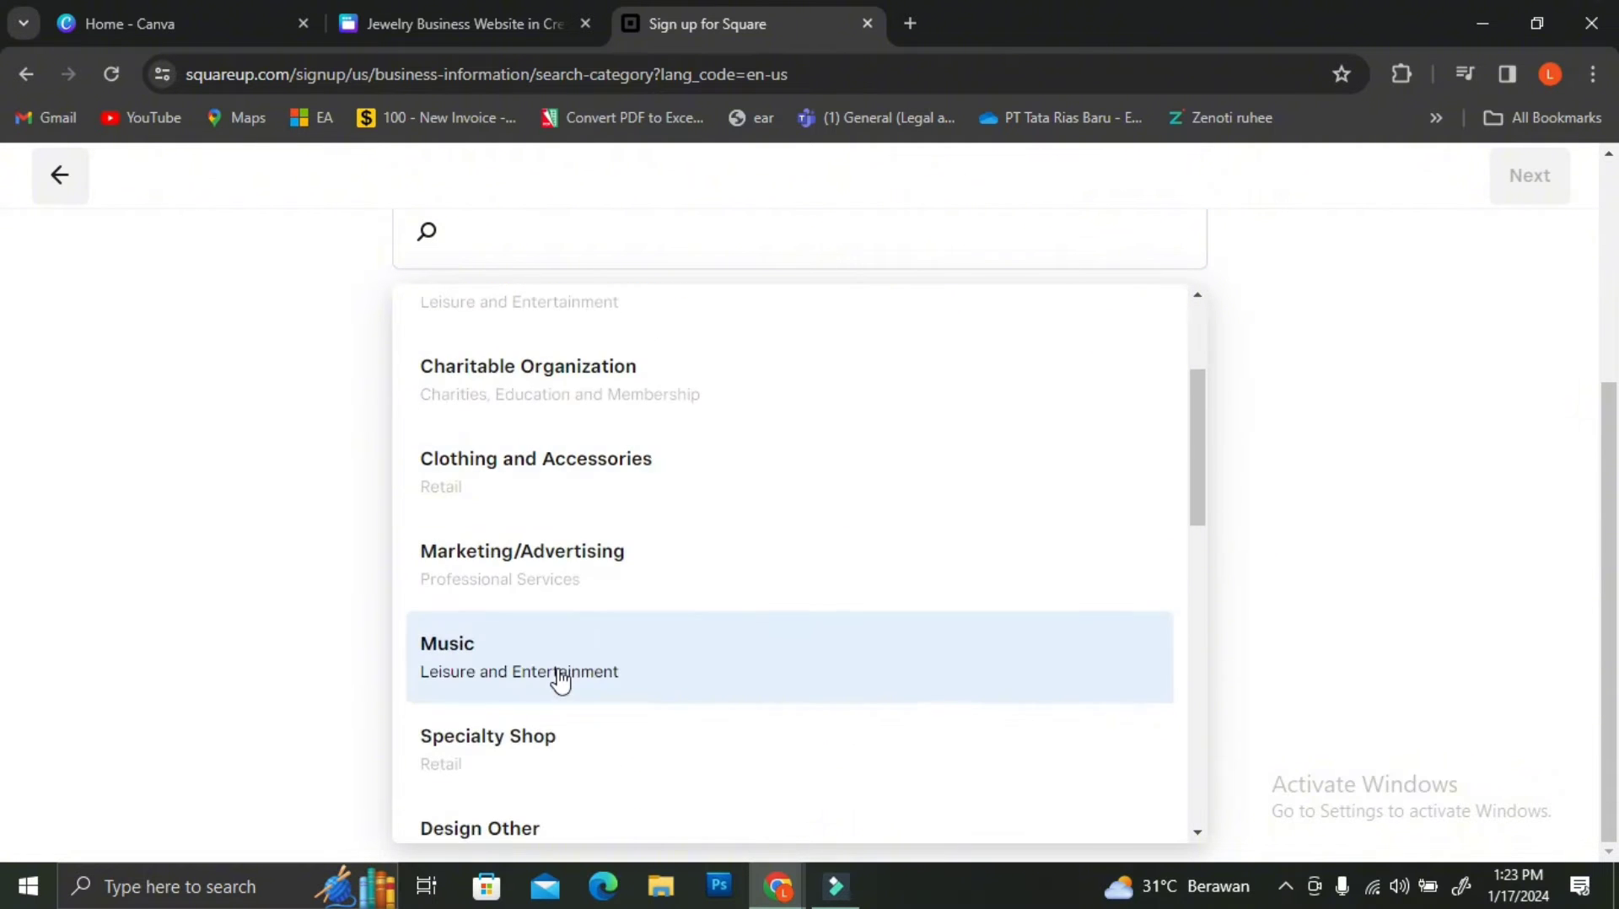
scroll(531, 628, "down", 6)
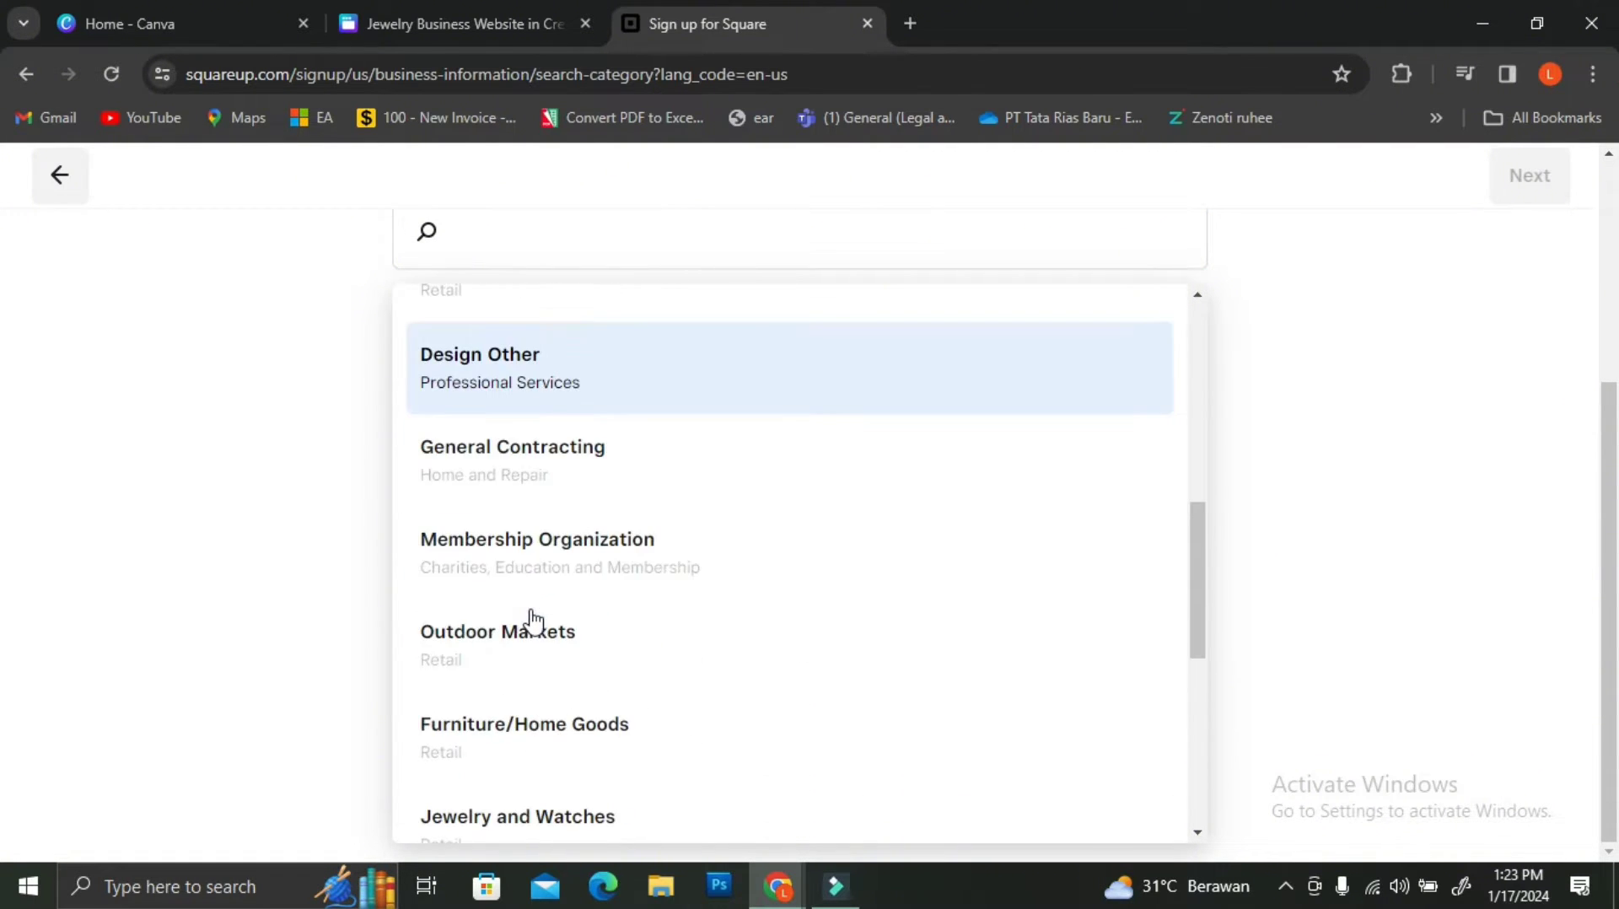
scroll(556, 565, "down", 3)
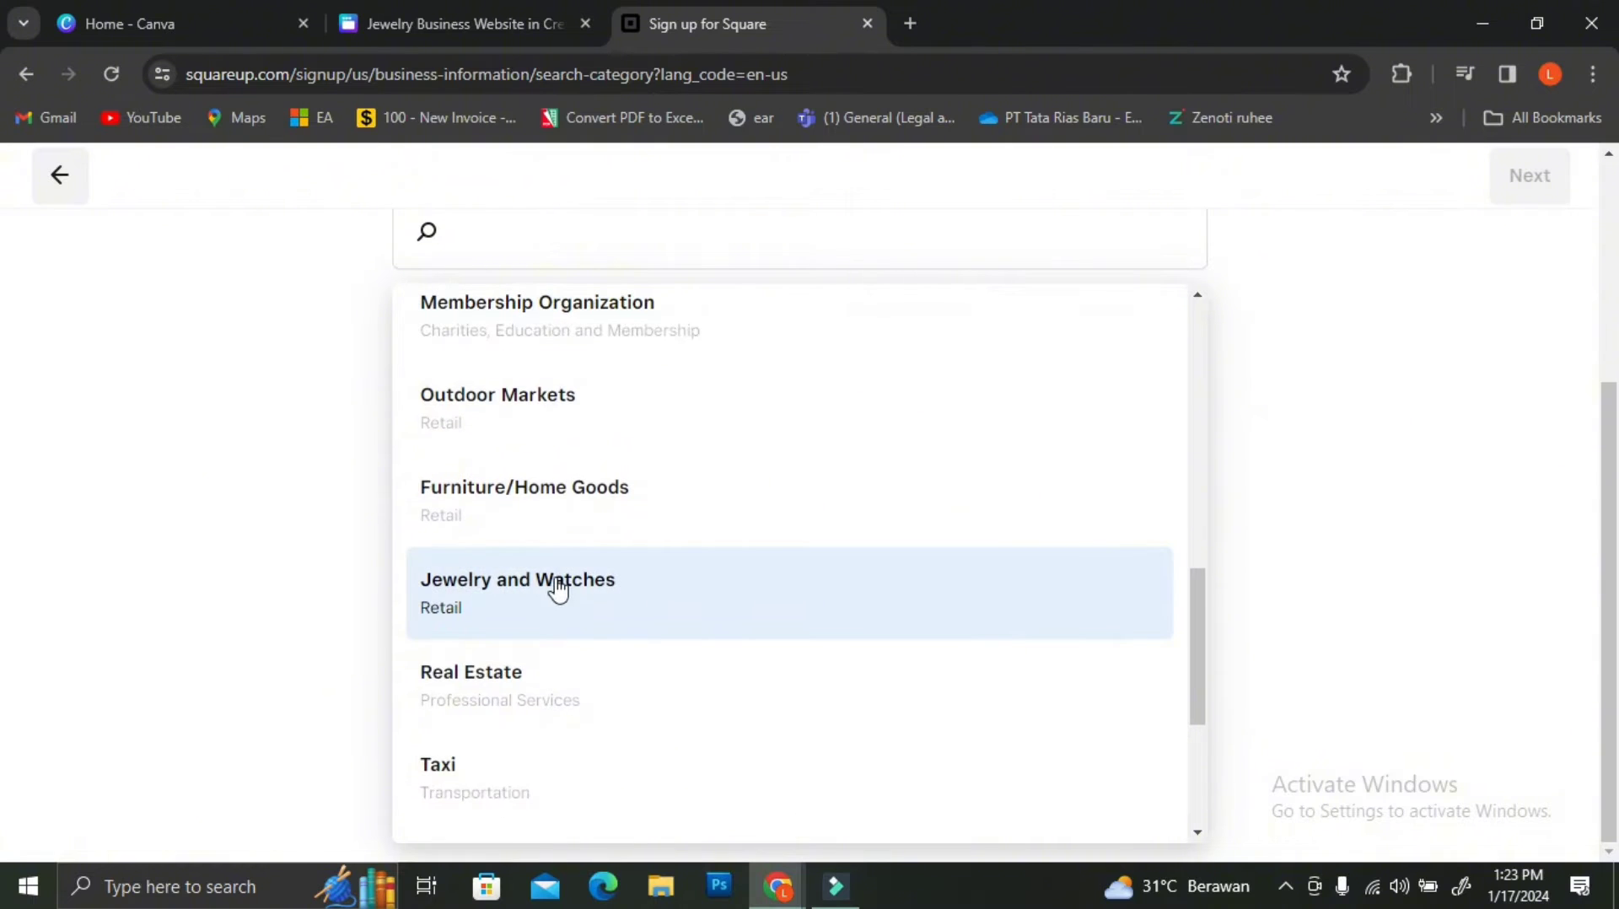
left_click(654, 614)
left_click(1537, 291)
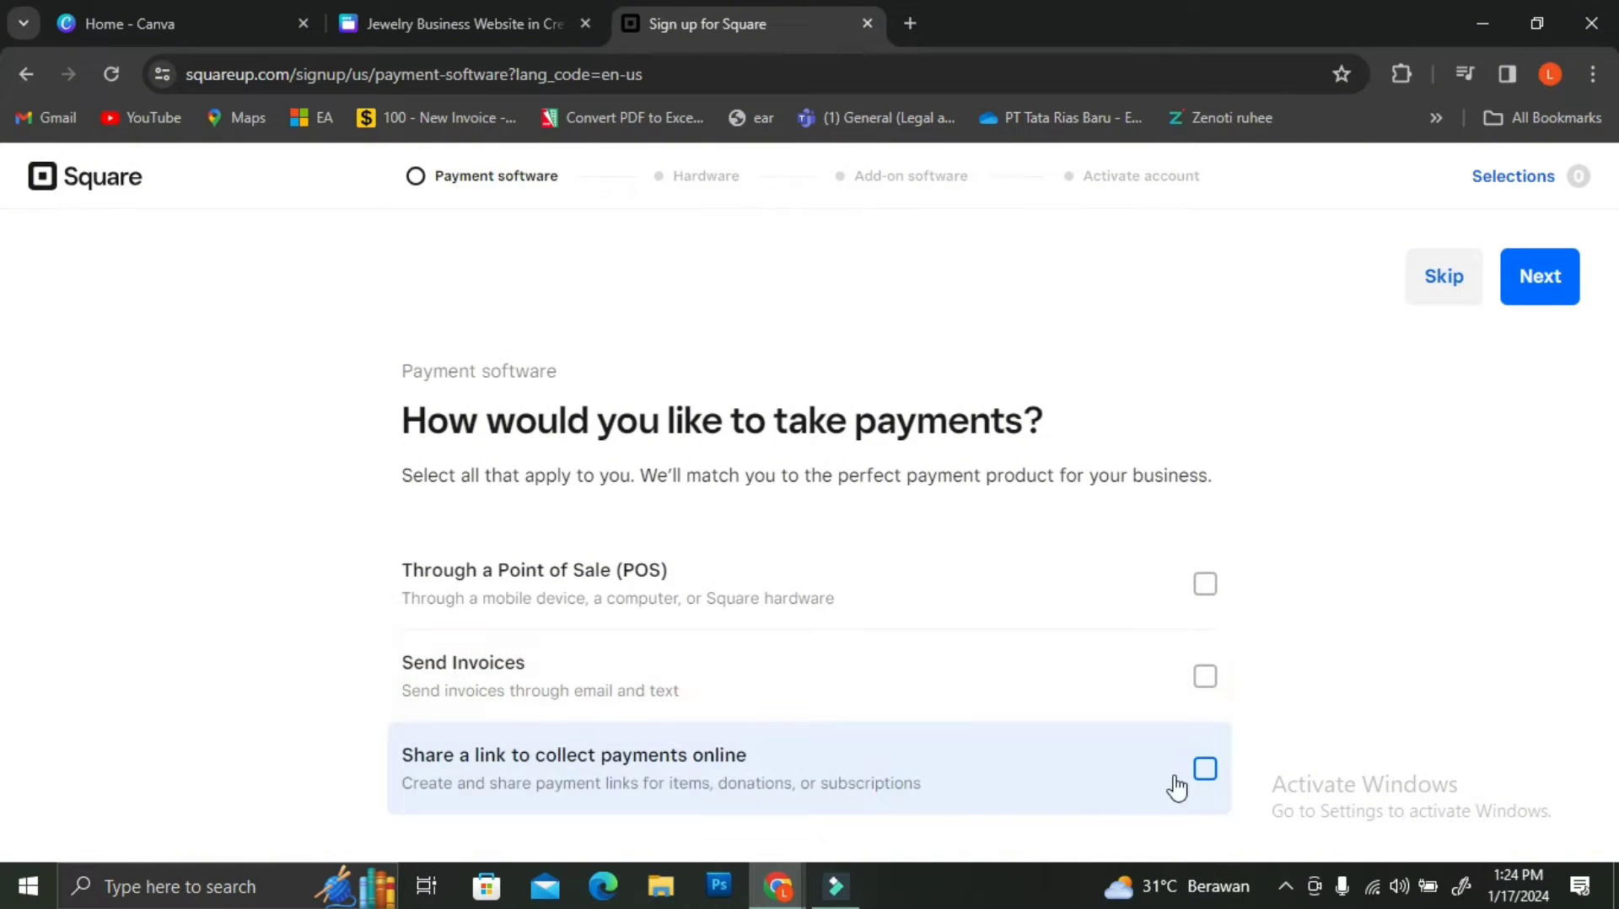
- Choose sharing a link to collect payments online as the way to take payments and review the recommended payment software
left_click(1204, 769)
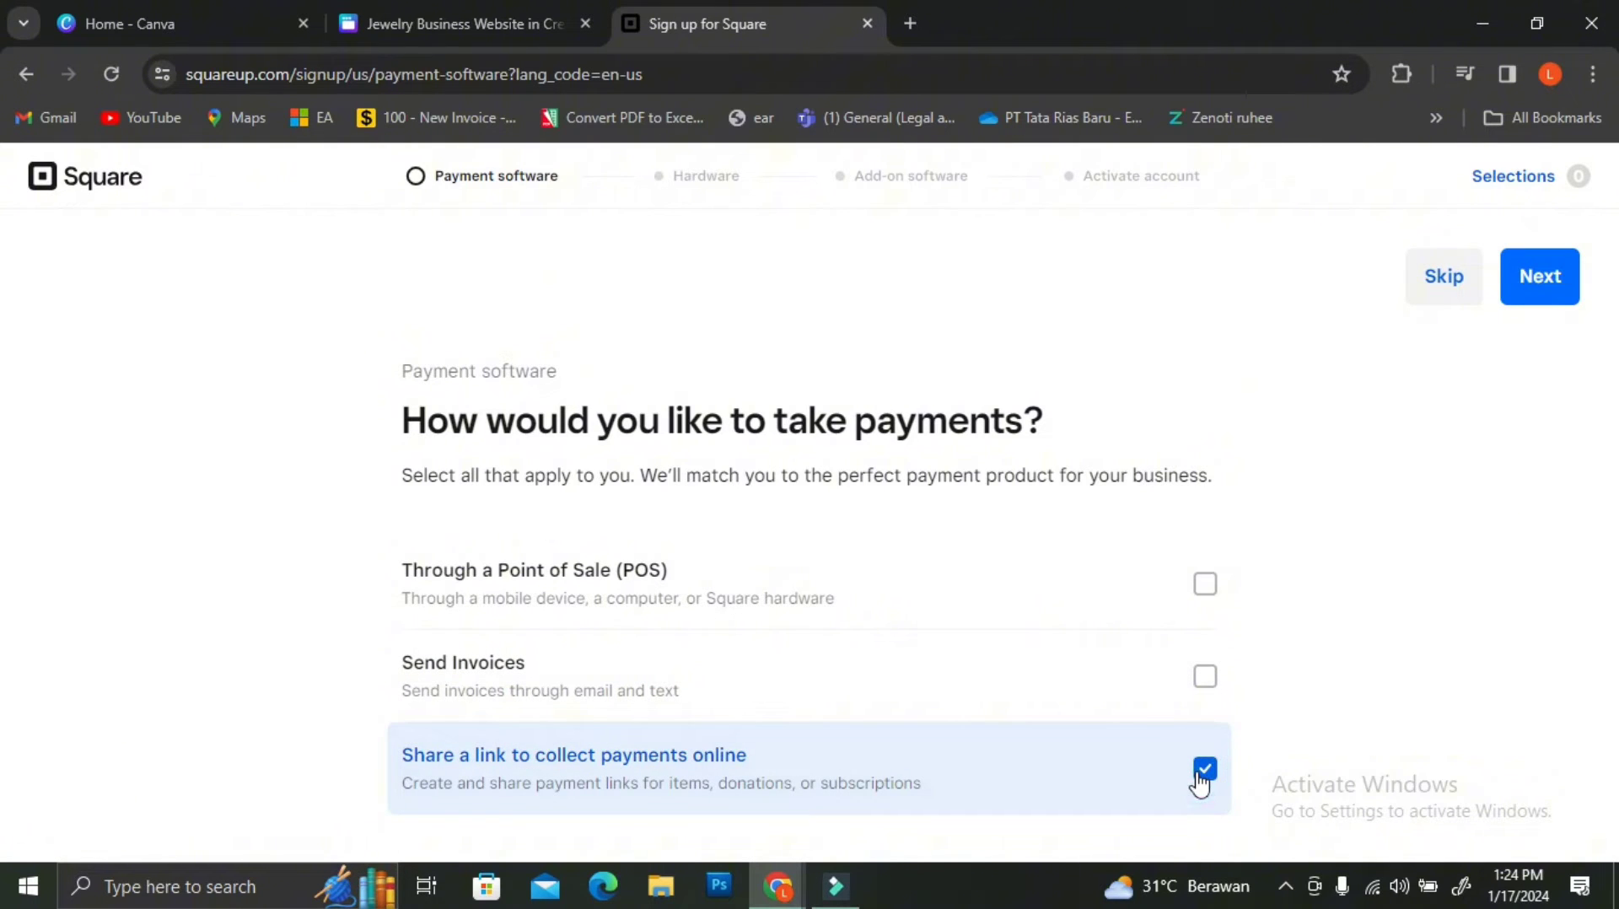
left_click(1533, 289)
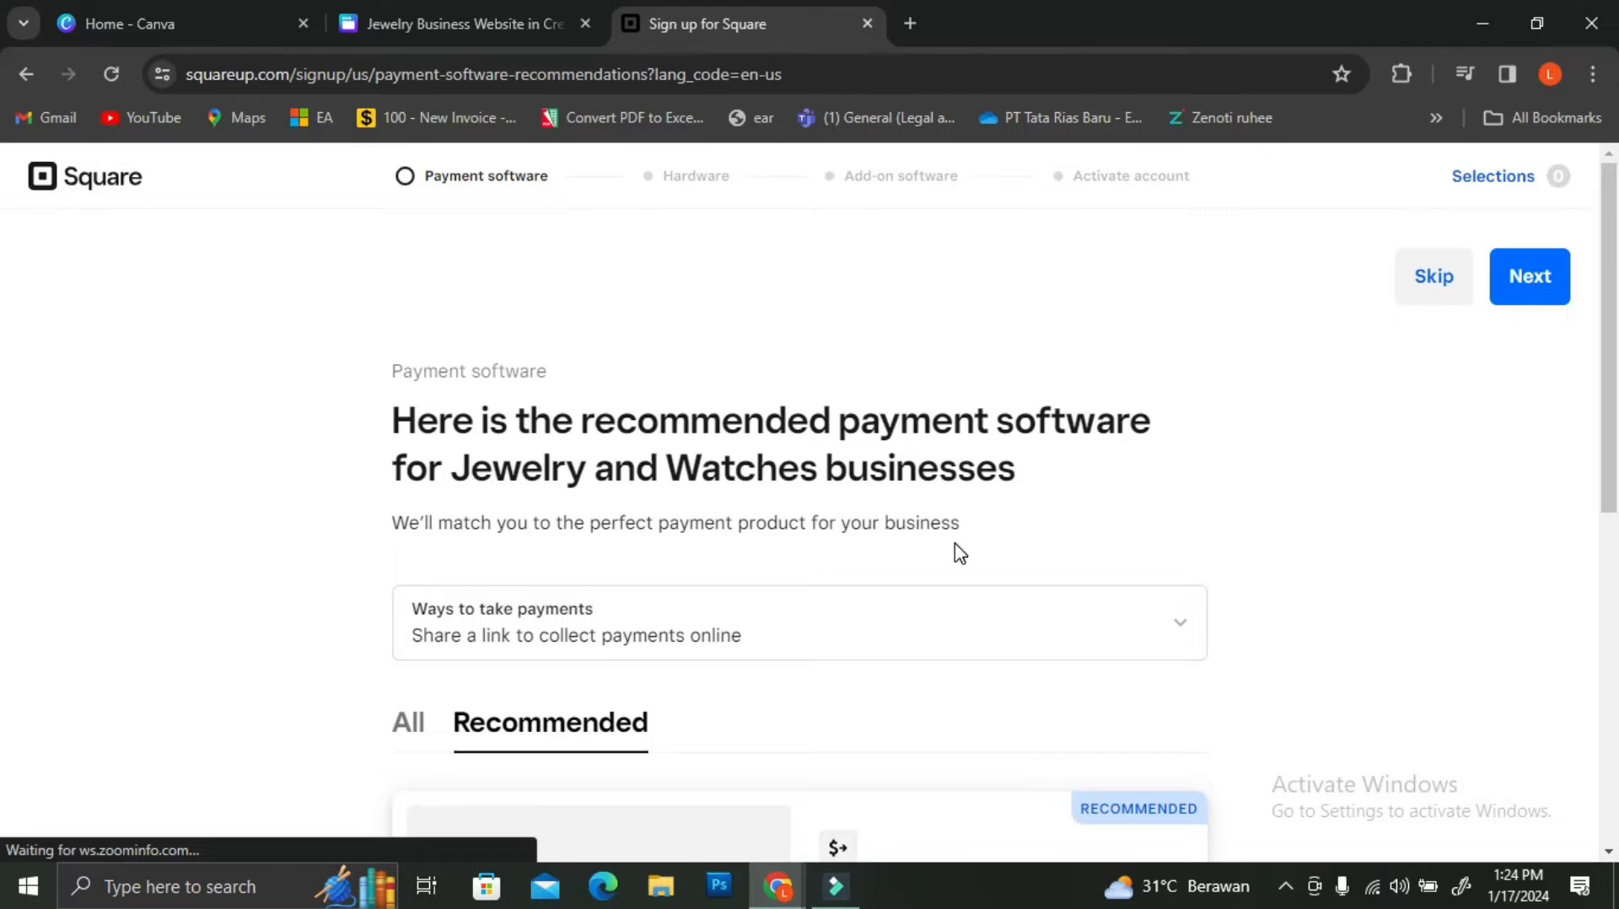
scroll(960, 554, "down", 7)
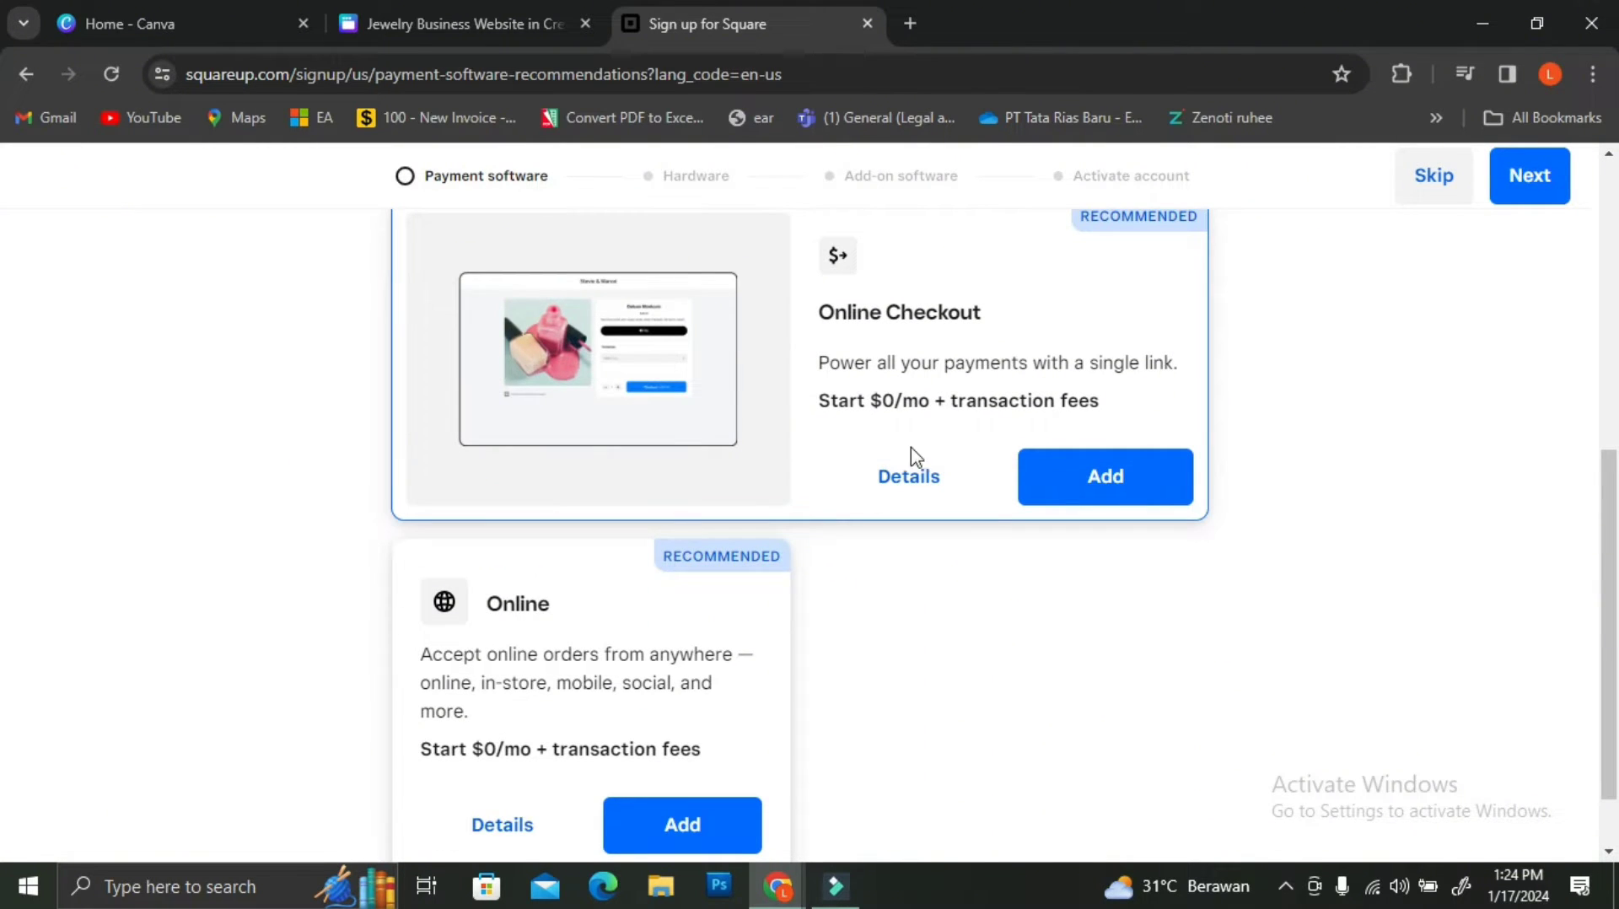
scroll(781, 668, "down", 1)
scroll(907, 624, "up", 2)
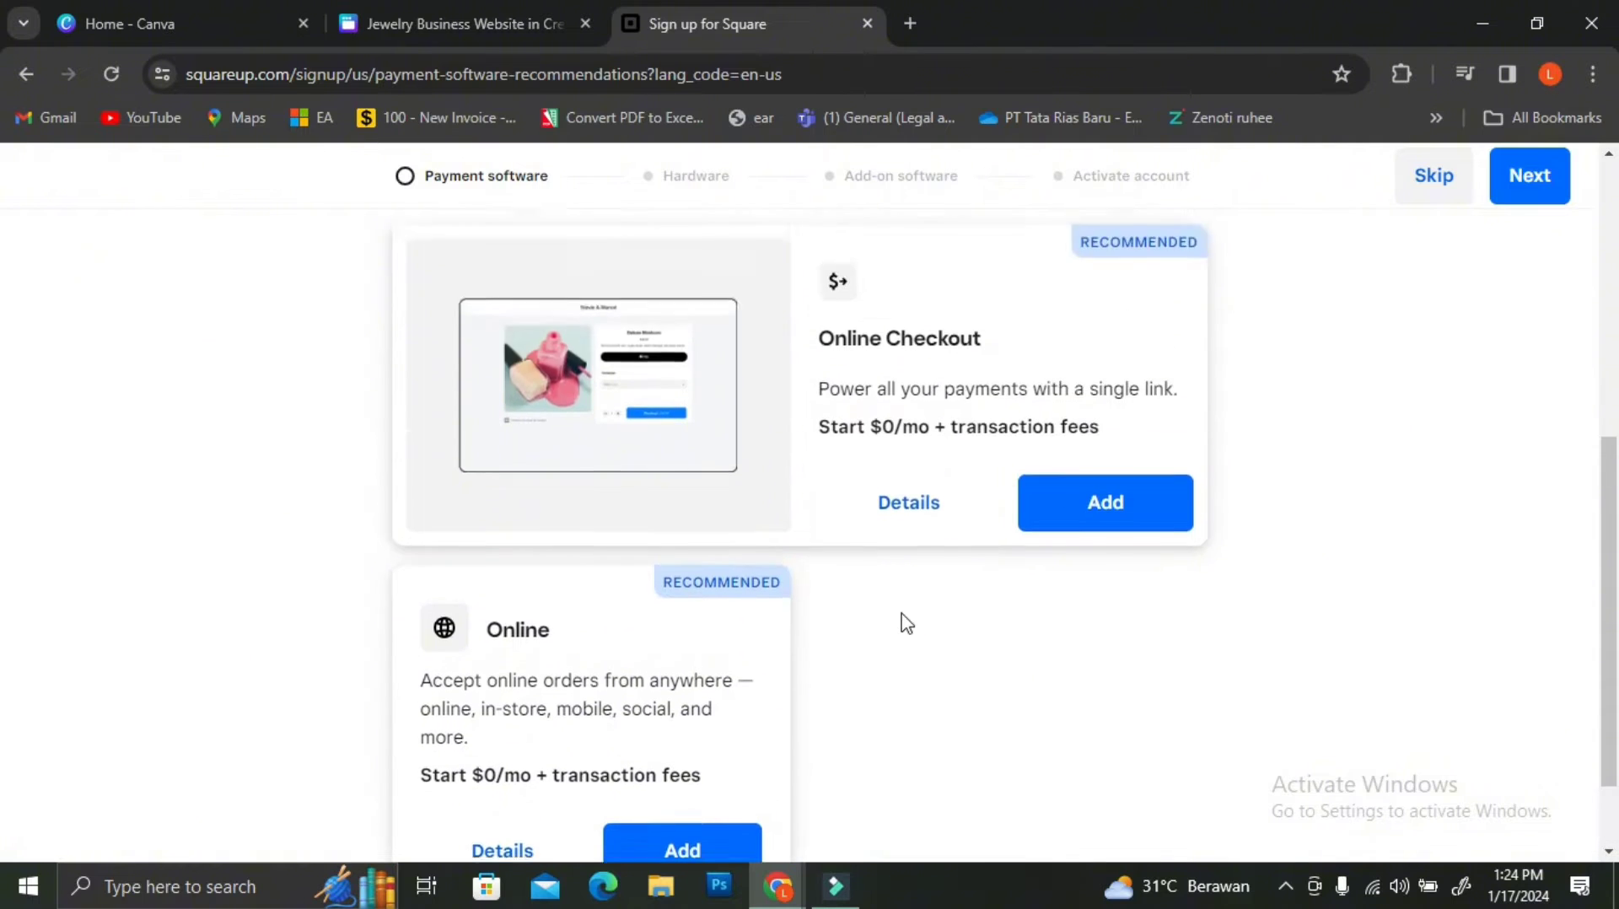
- Skip the recommended payment software and choose On-the-go as the way the business is run, continuing the sign-up
scroll(906, 624, "up", 7)
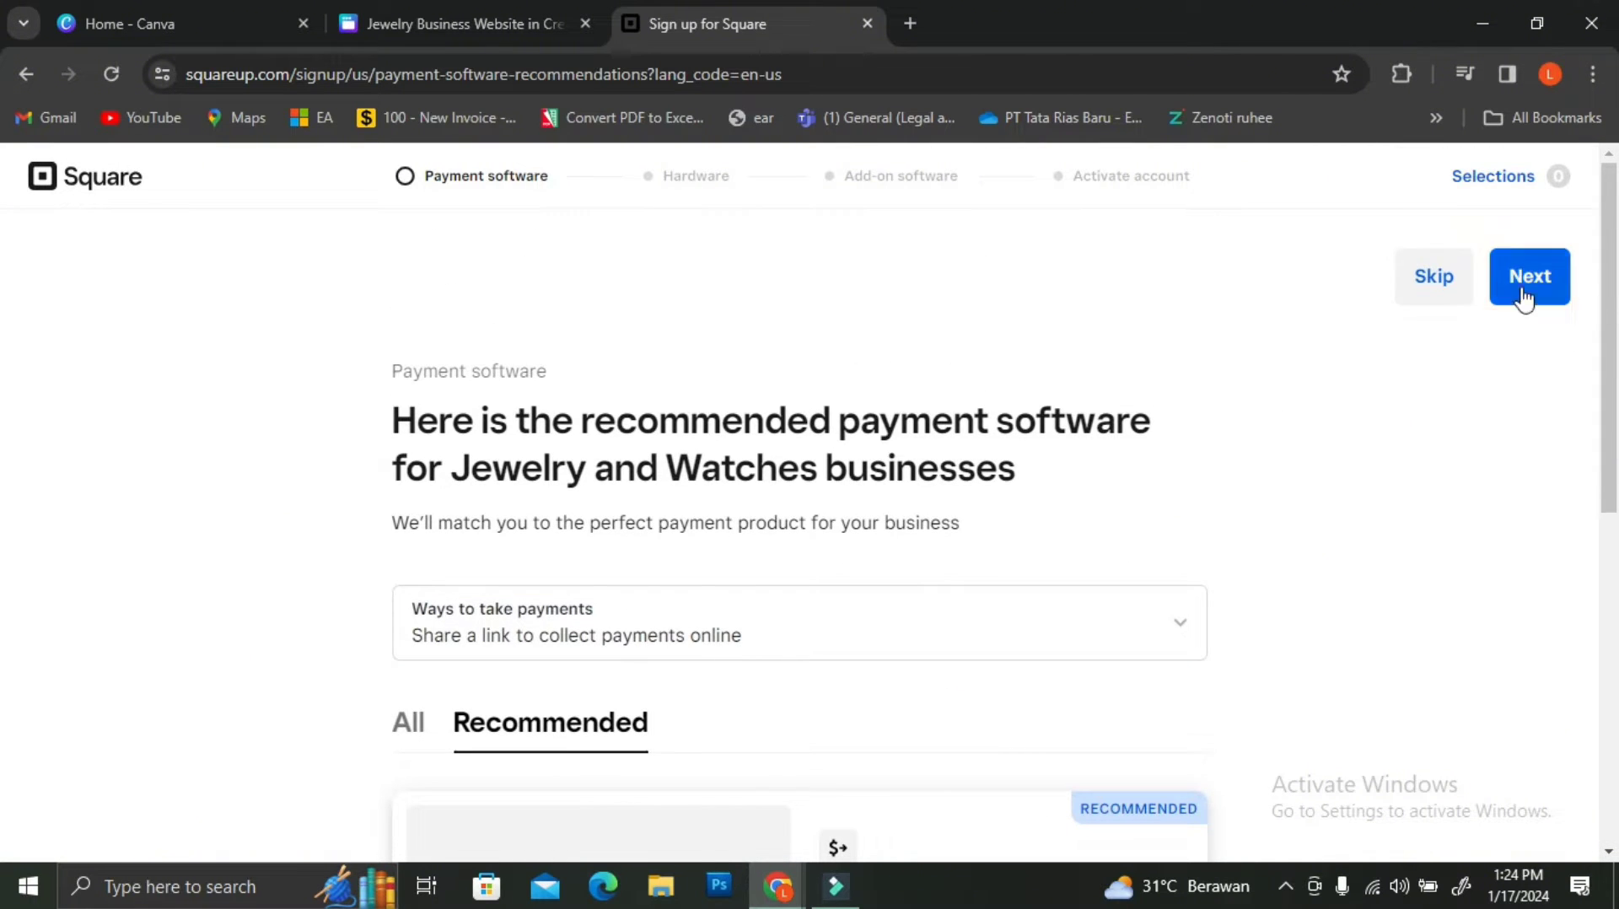
left_click(1440, 284)
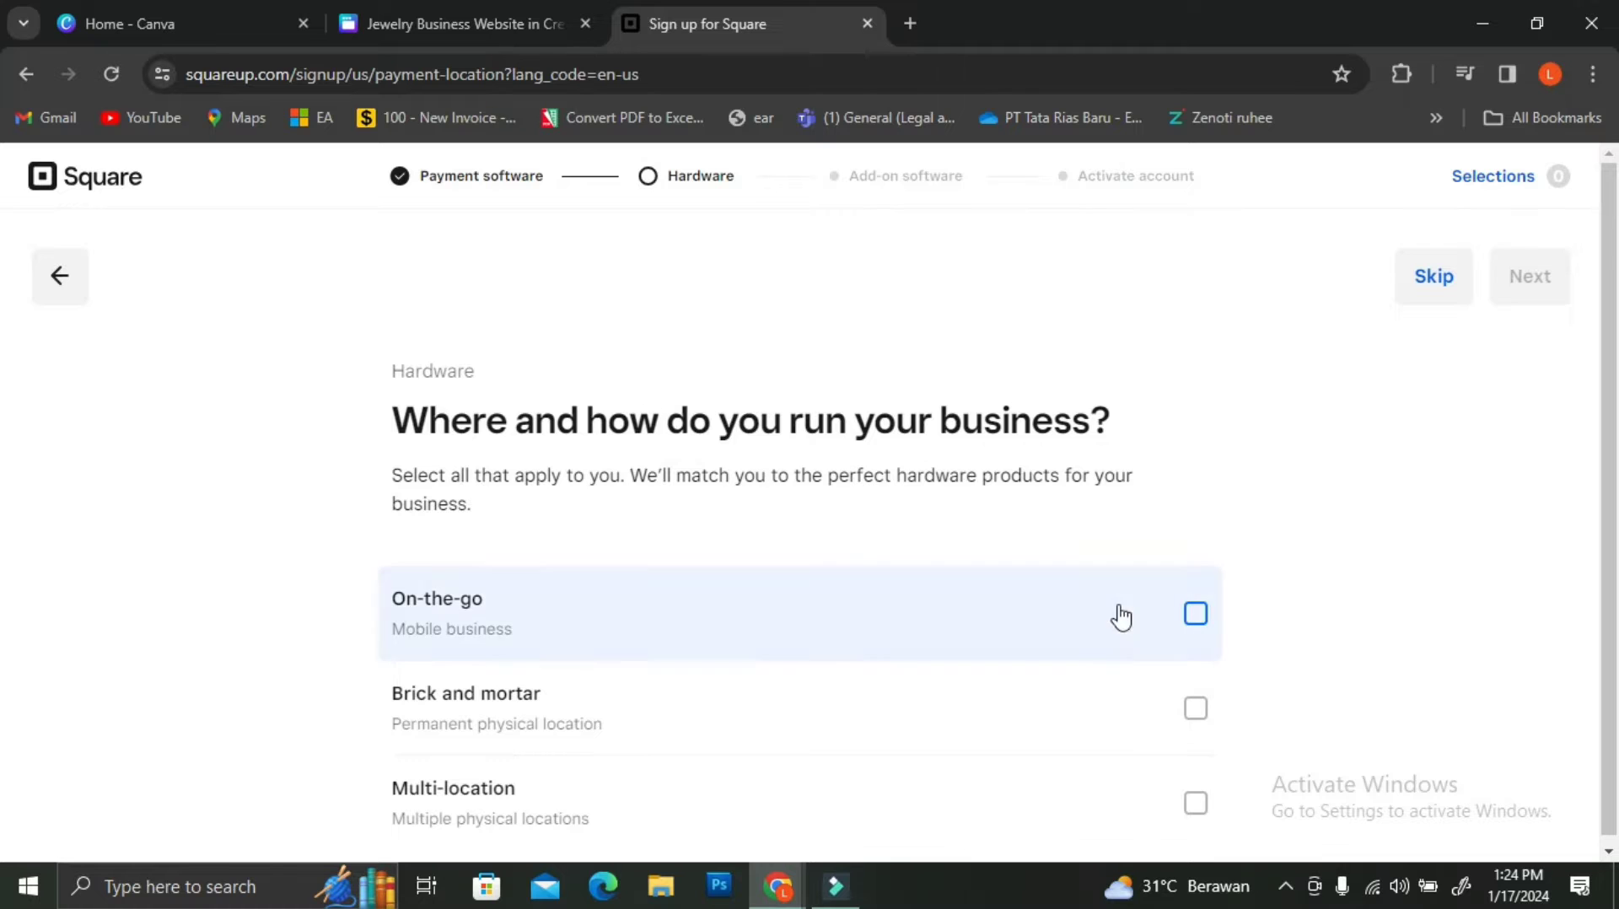
left_click(1195, 615)
scroll(1151, 554, "down", 1)
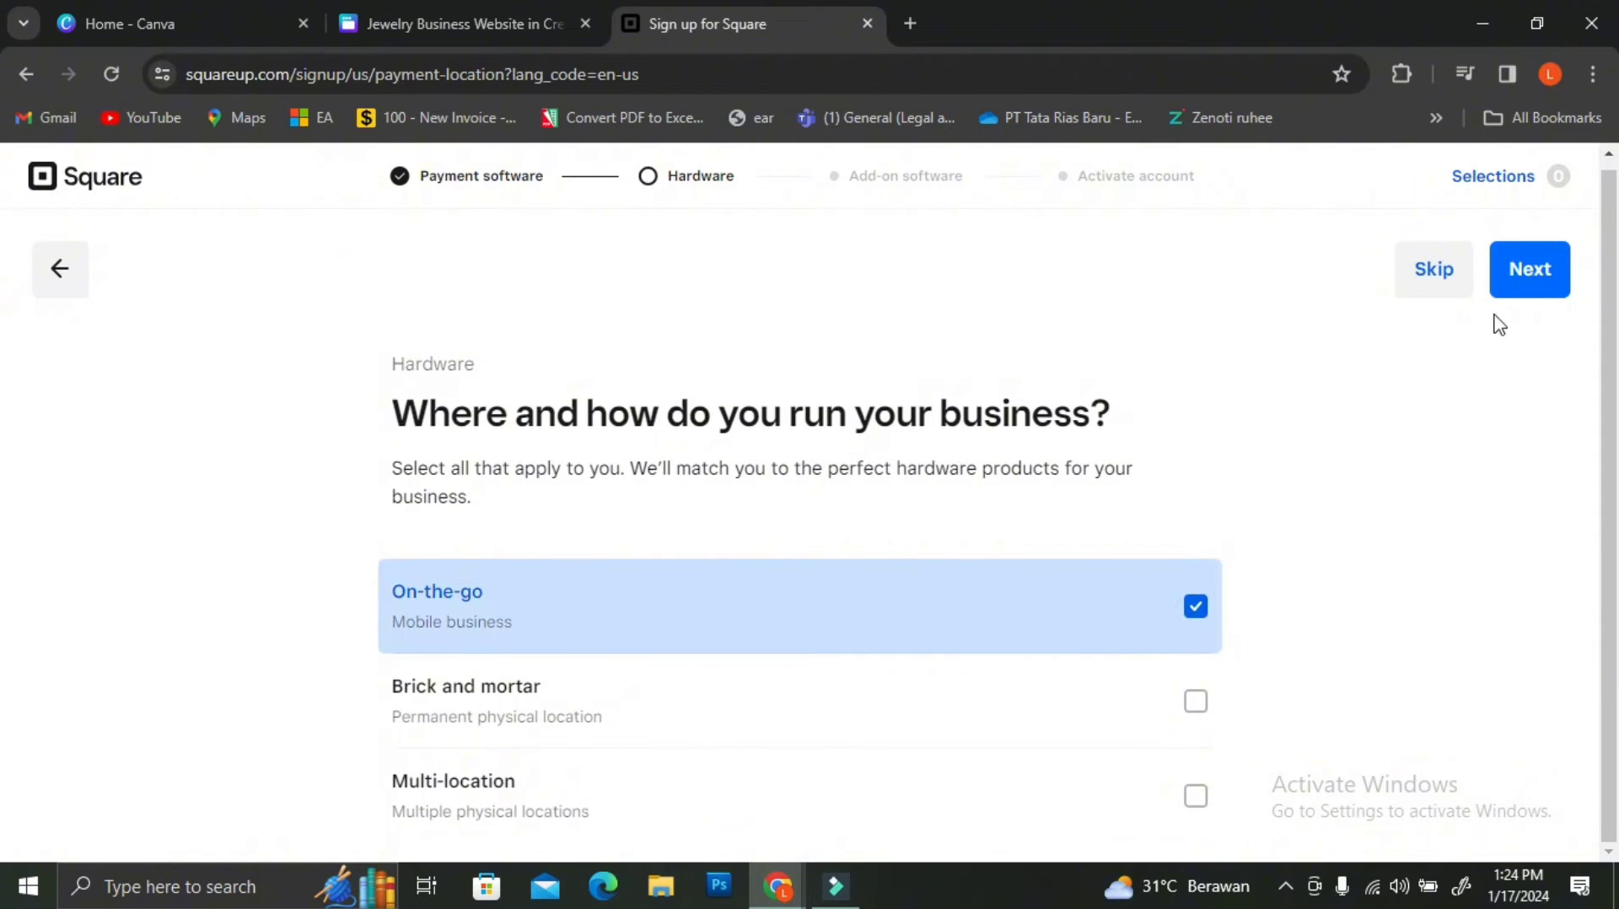
left_click(1529, 268)
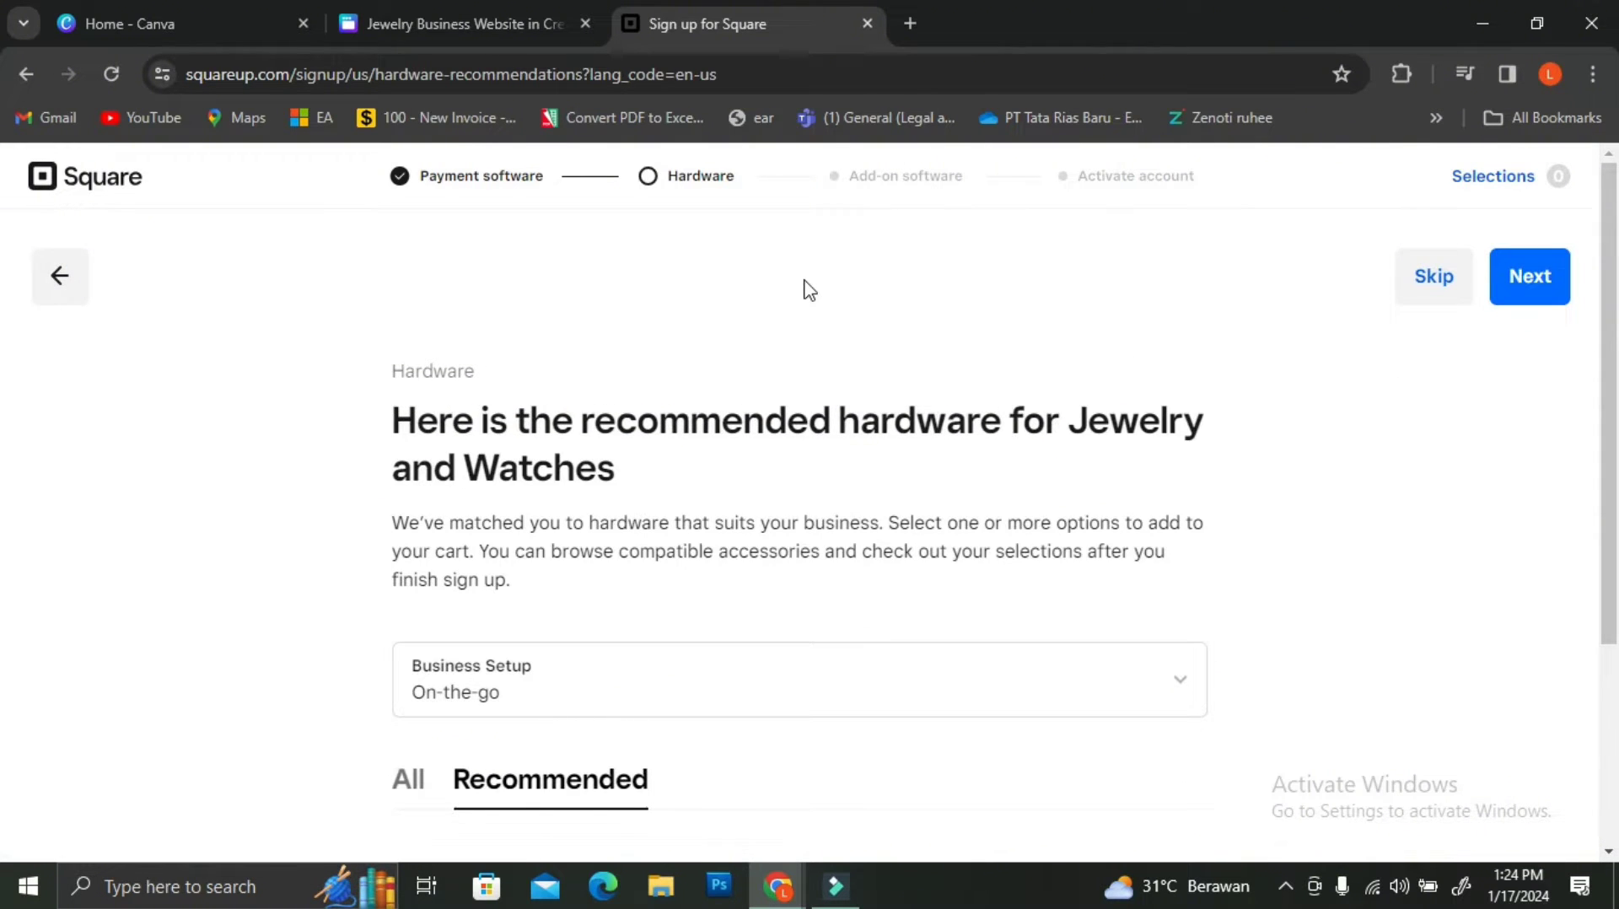
- Review the recommended hardware for the On-the-go setup and skip it without adding anything
scroll(809, 290, "down", 3)
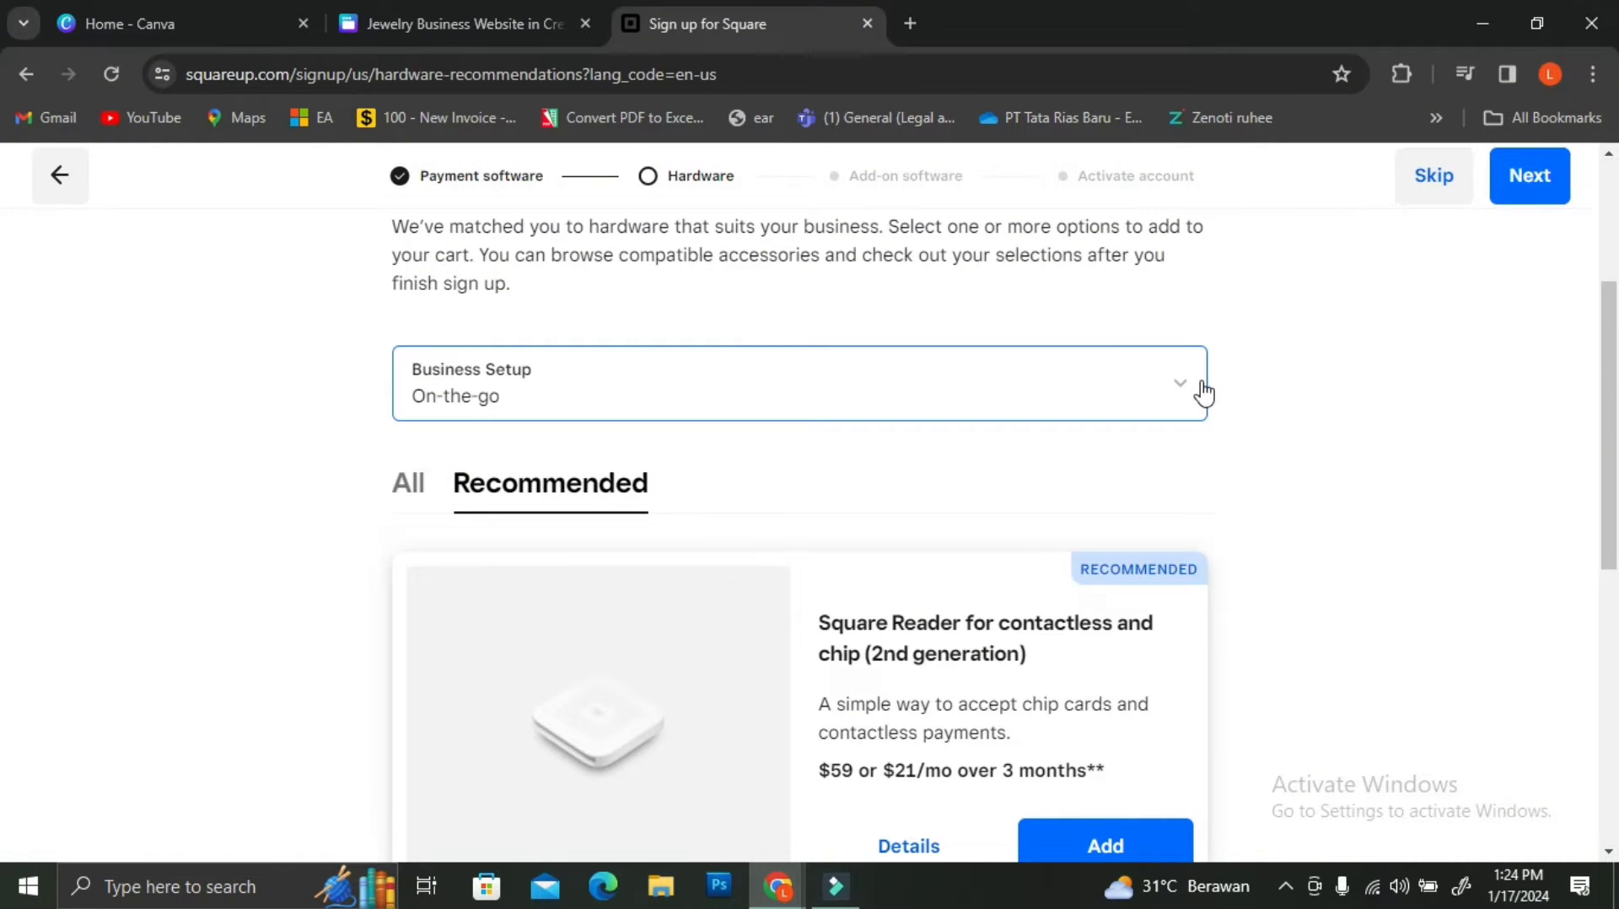
scroll(1203, 392, "down", 8)
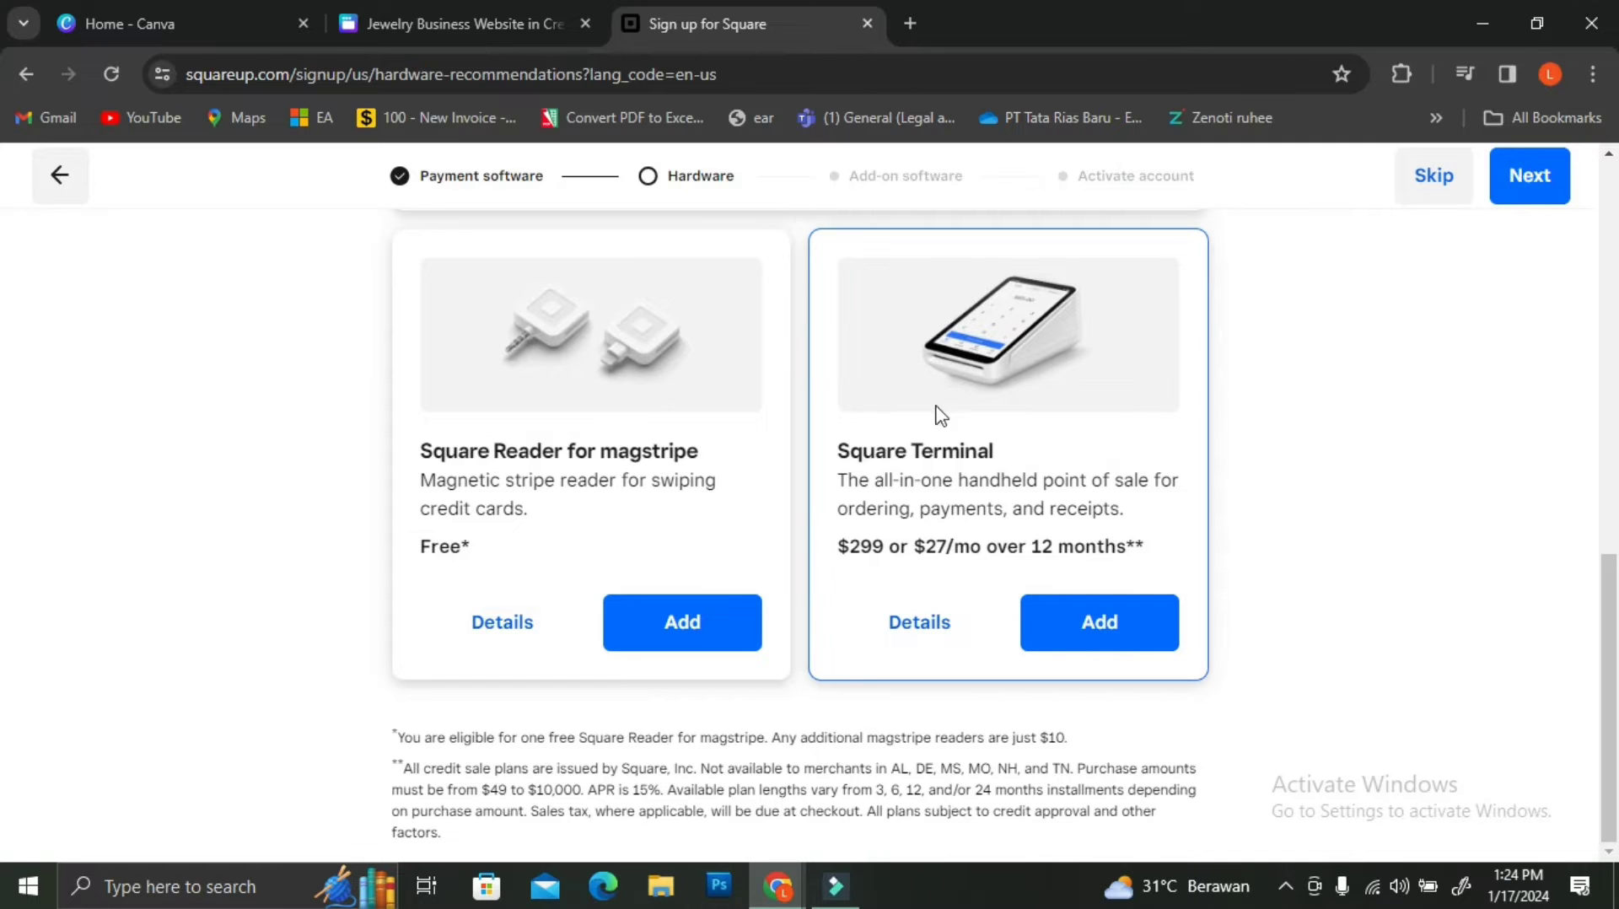
scroll(1135, 435, "up", 7)
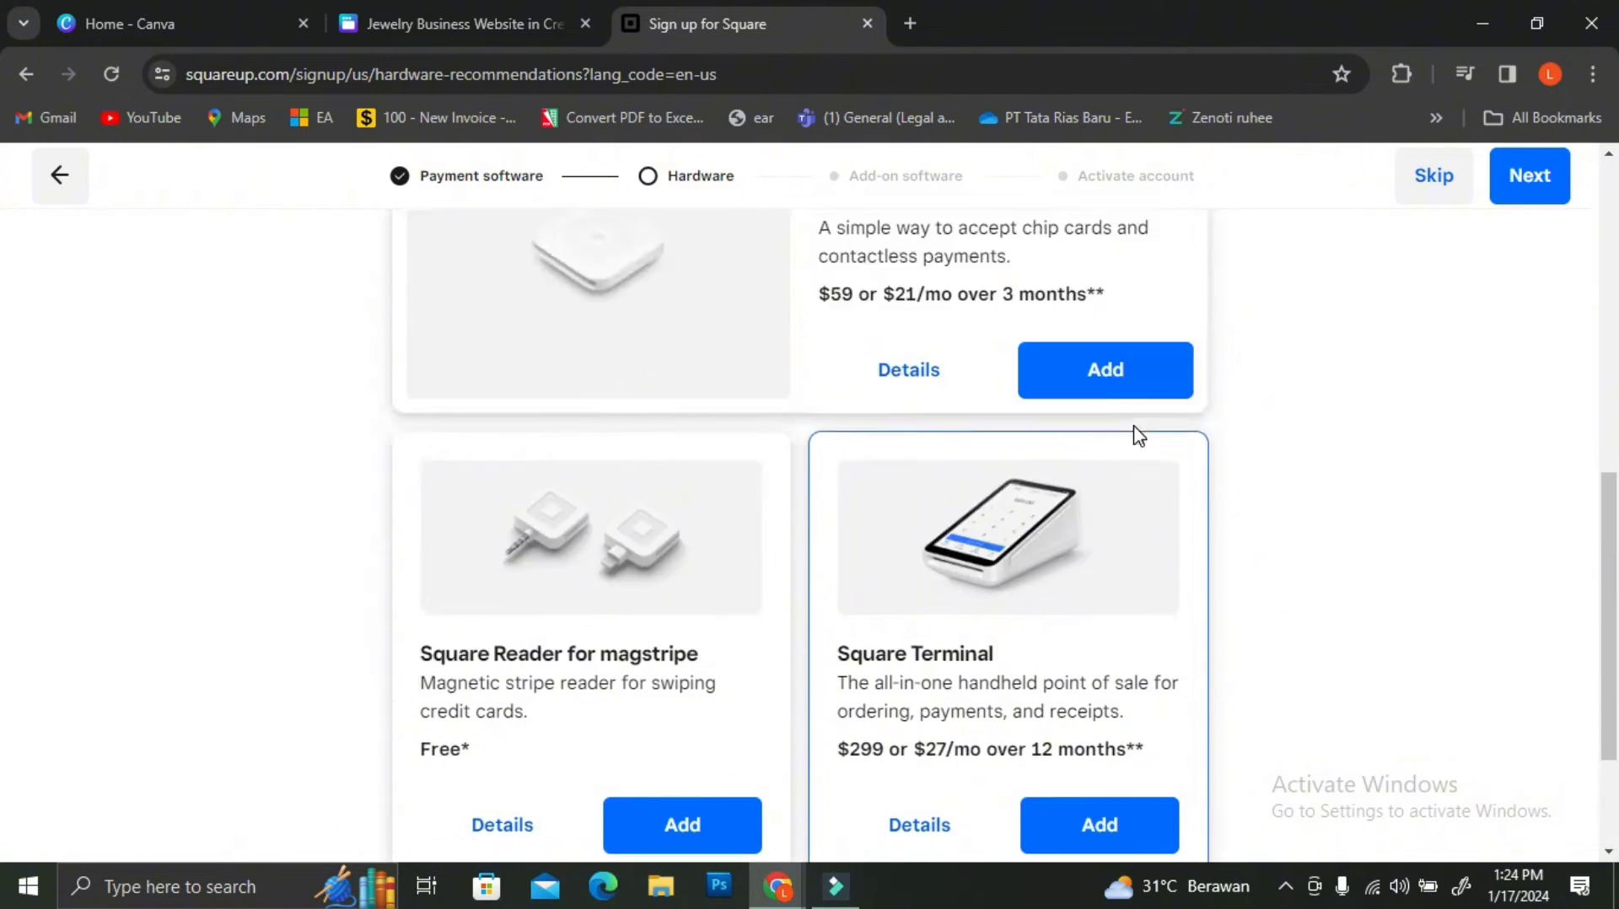
scroll(1134, 435, "up", 5)
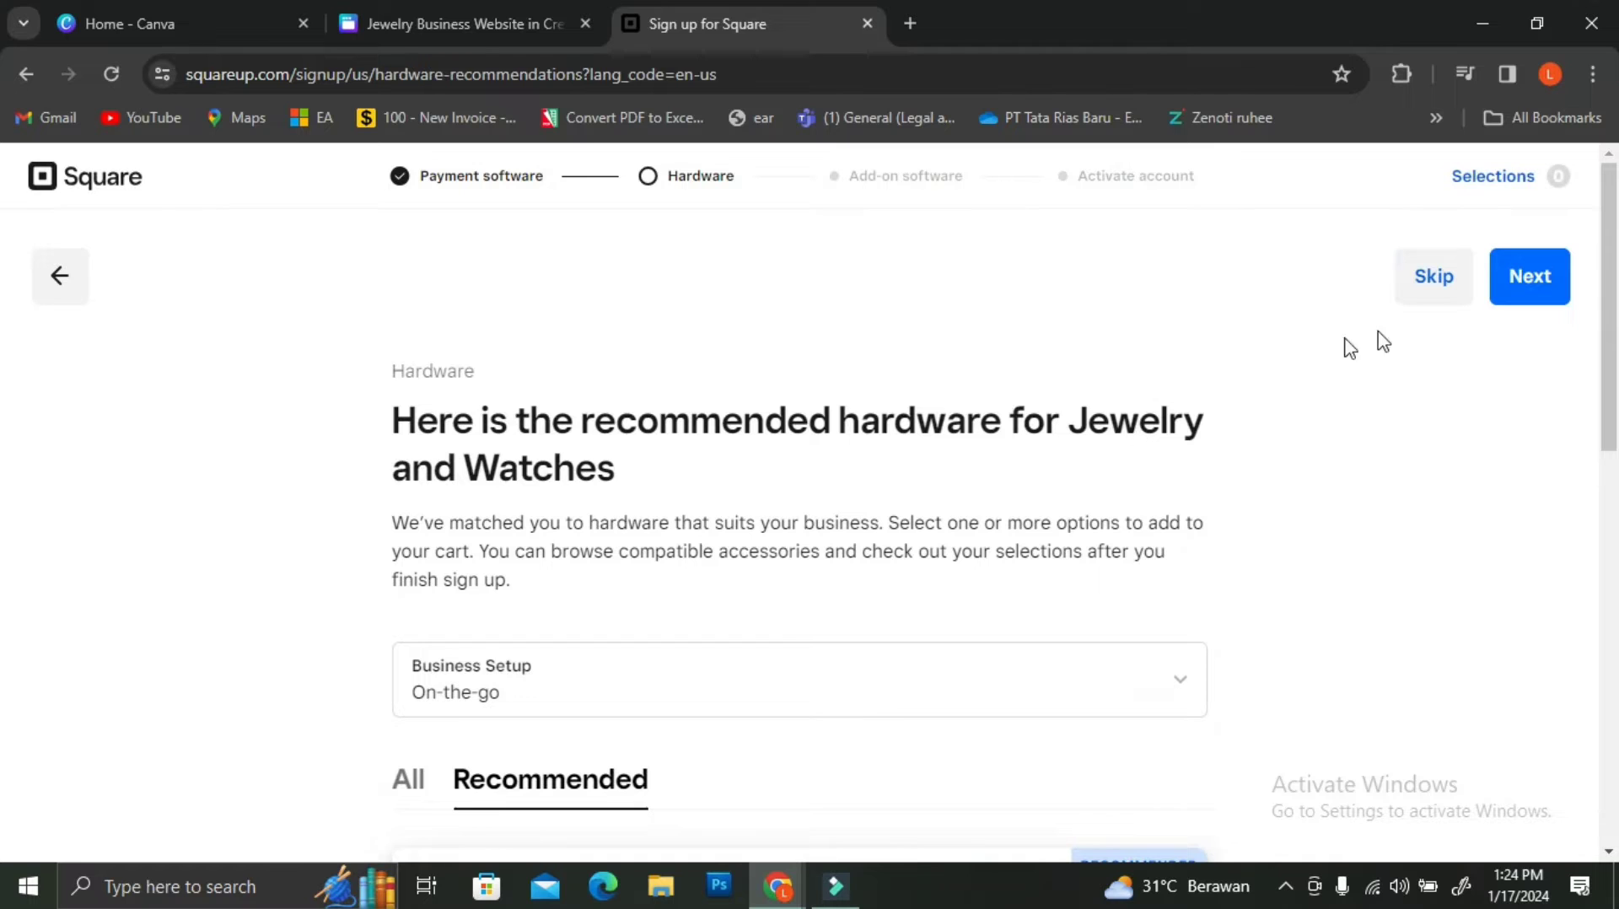
left_click(1436, 291)
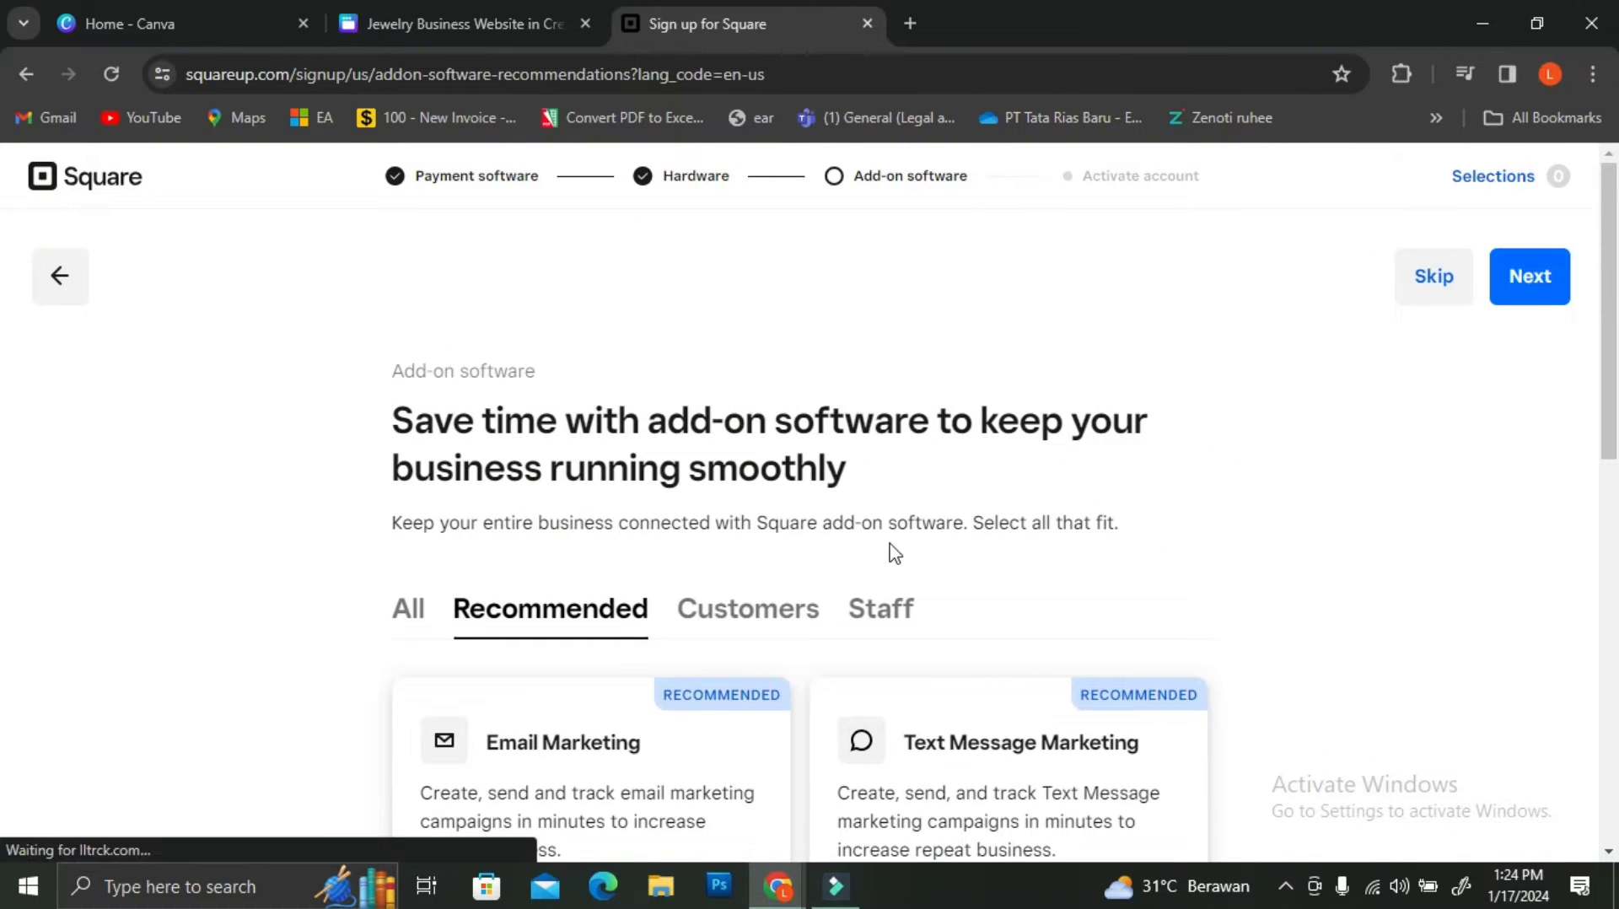
- Review the recommended add-on software and skip it without adding anything
scroll(891, 553, "down", 9)
scroll(892, 553, "down", 3)
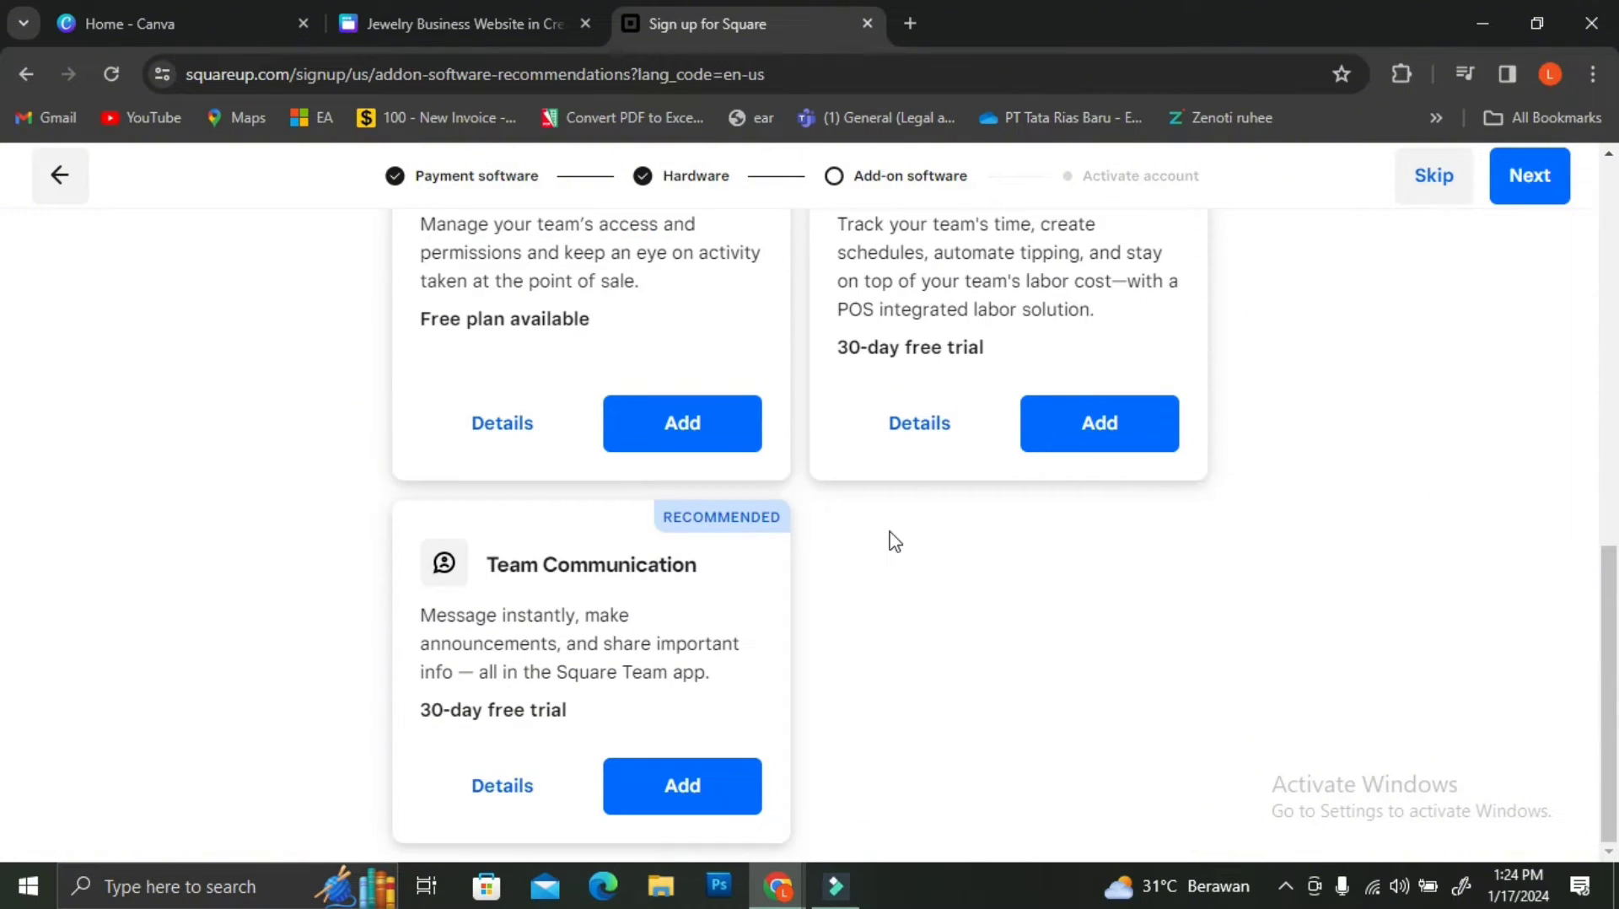
scroll(892, 538, "up", 5)
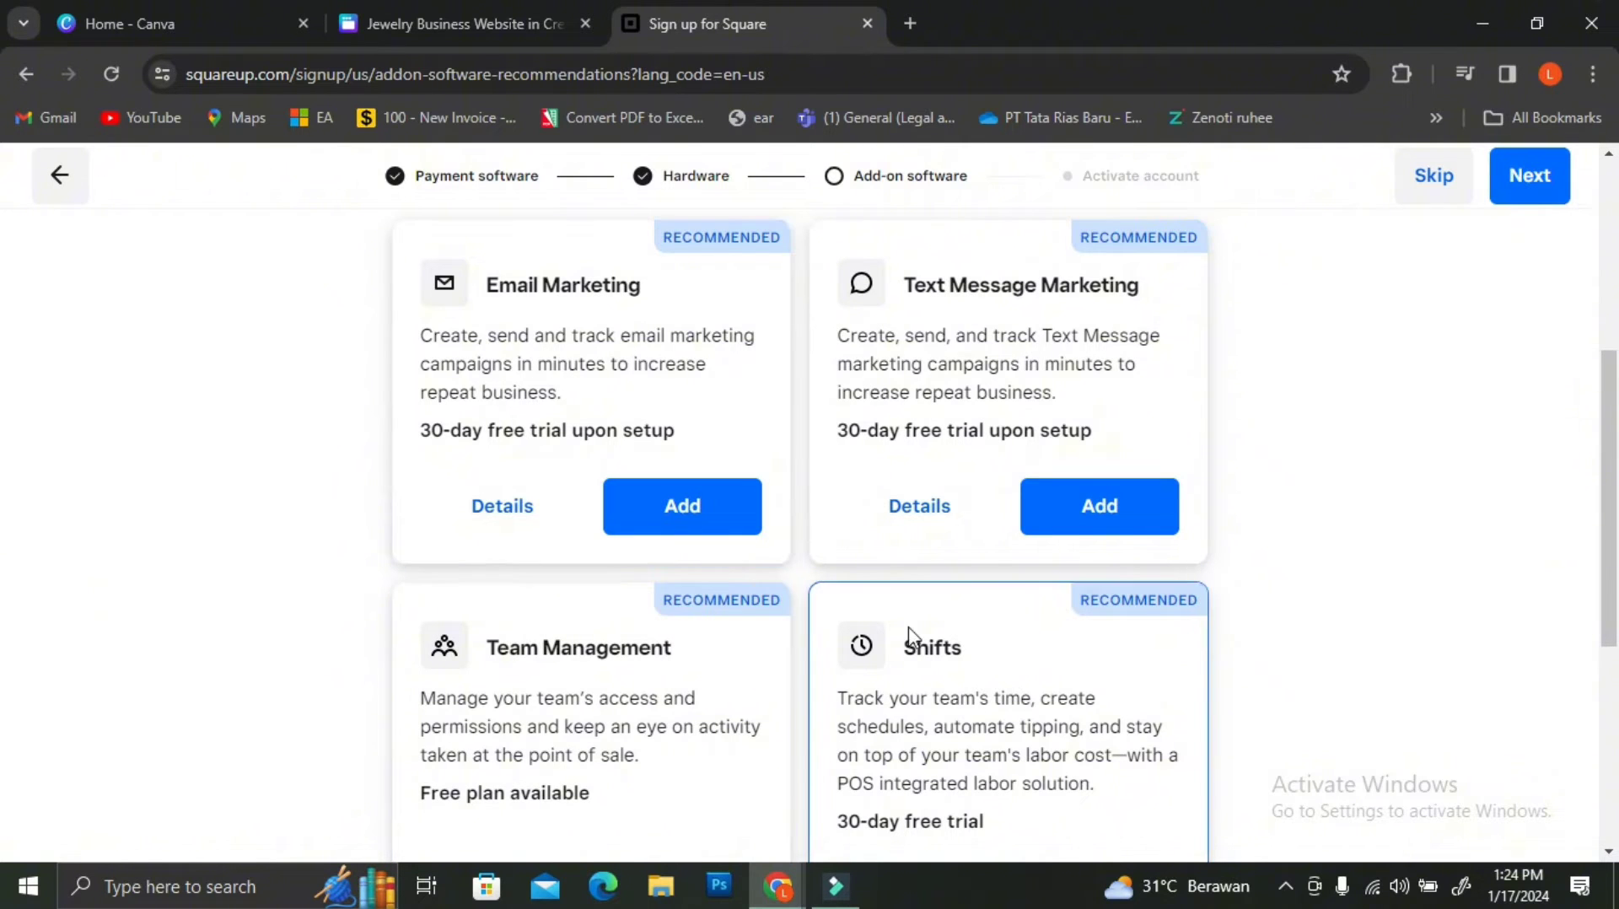
scroll(908, 641, "down", 5)
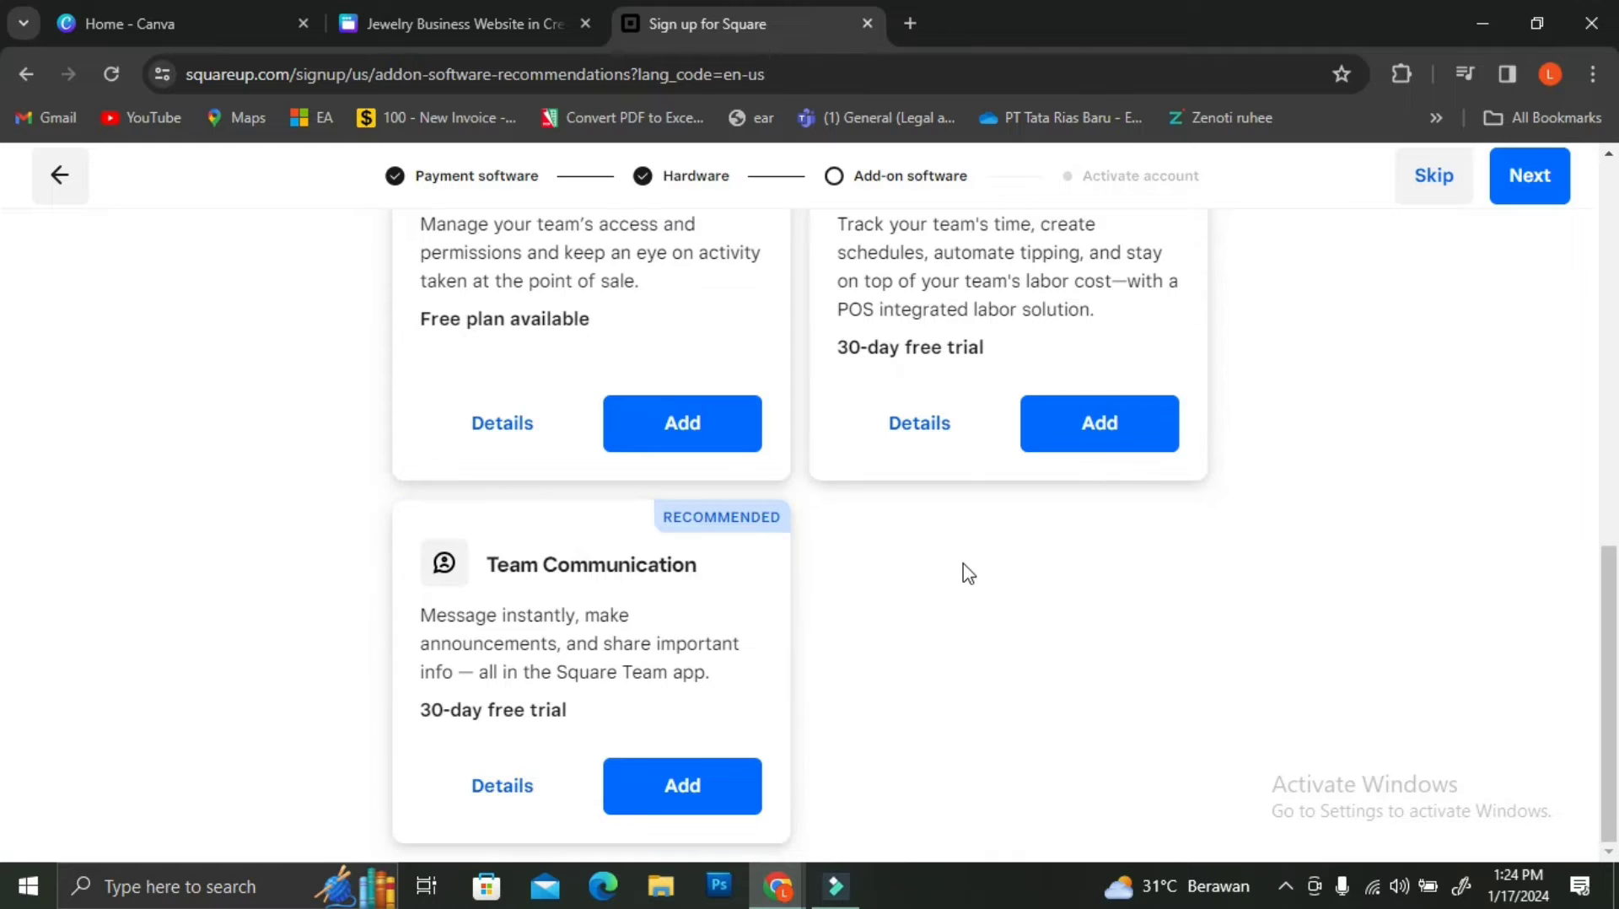
scroll(961, 571, "up", 8)
scroll(968, 574, "up", 2)
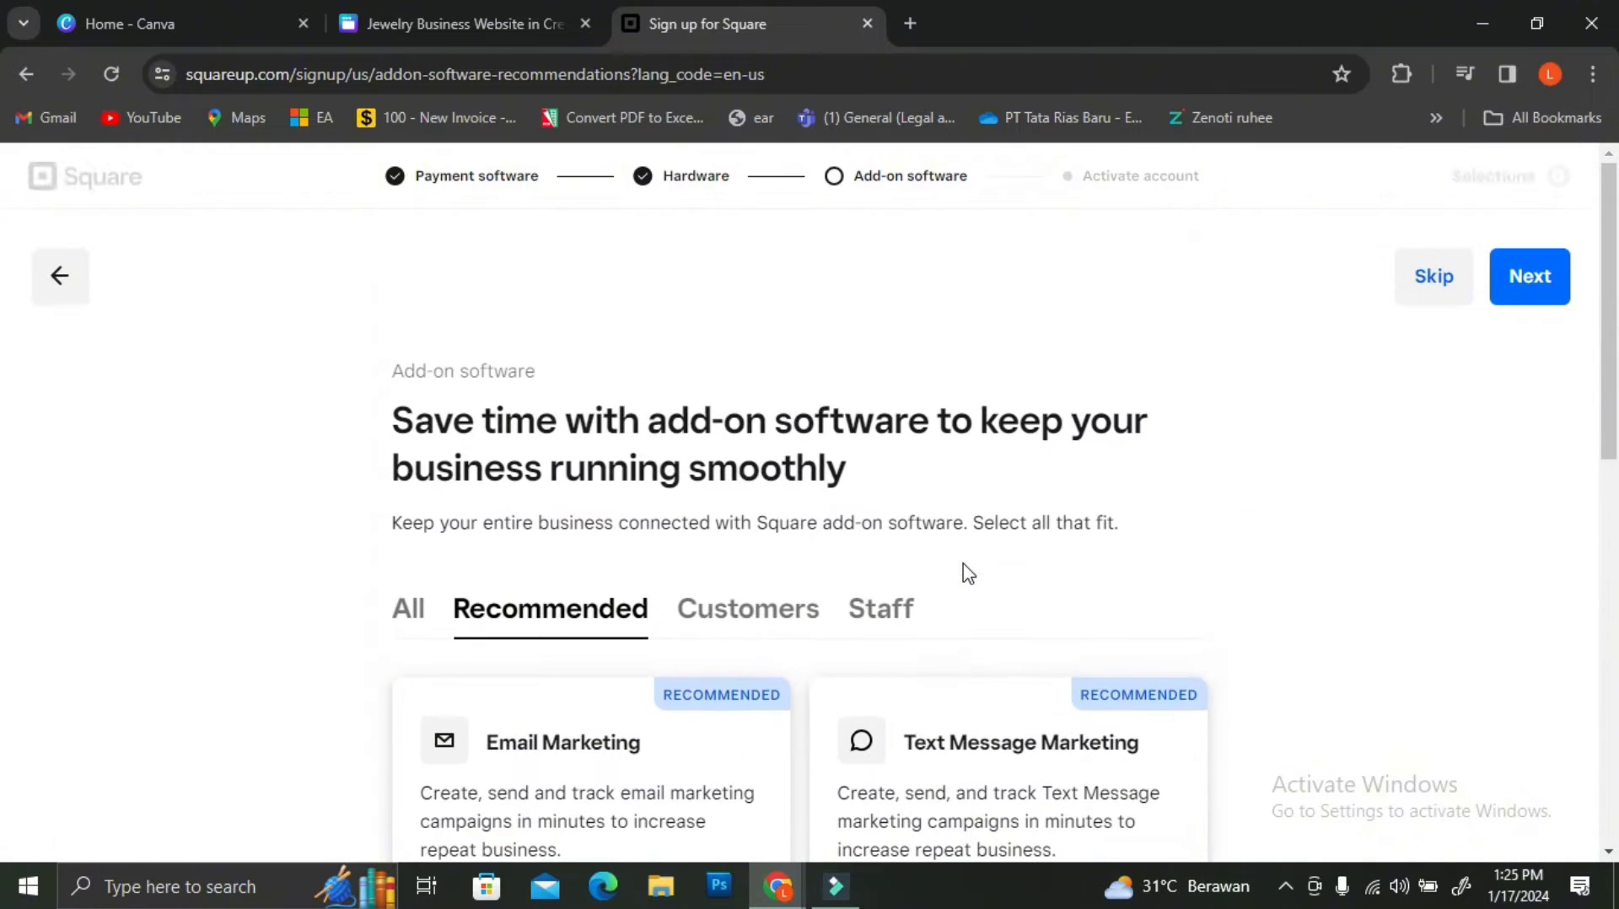
left_click(1437, 295)
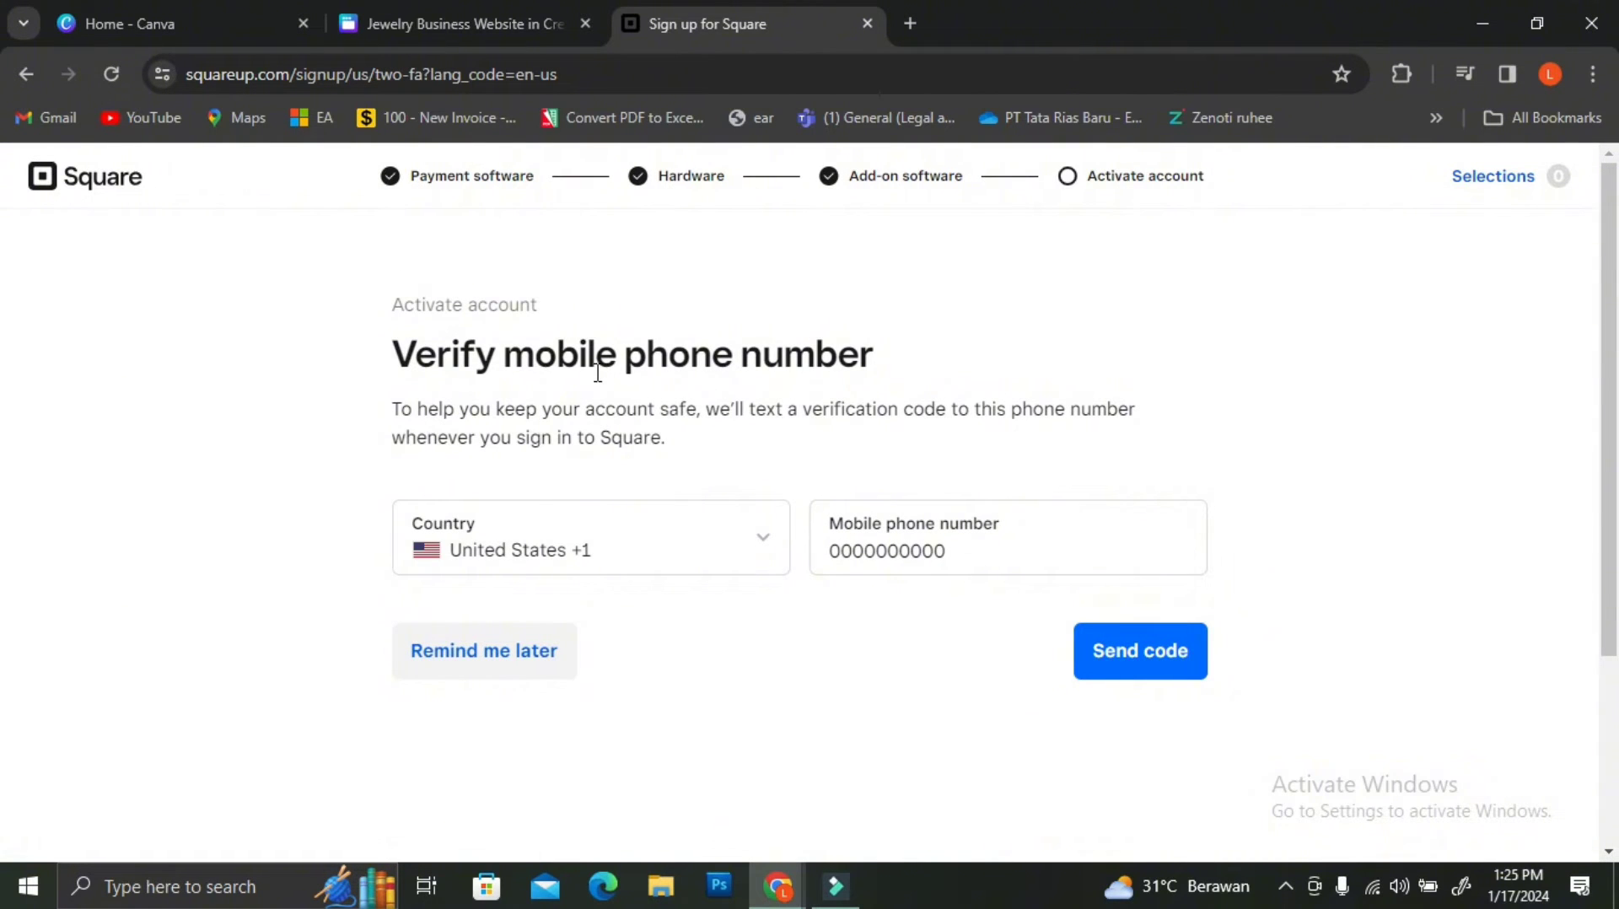
- Postpone the mobile phone verification until next time and choose Next-business-day transfer as the way to get paid
scroll(597, 372, "down", 3)
left_click(533, 388)
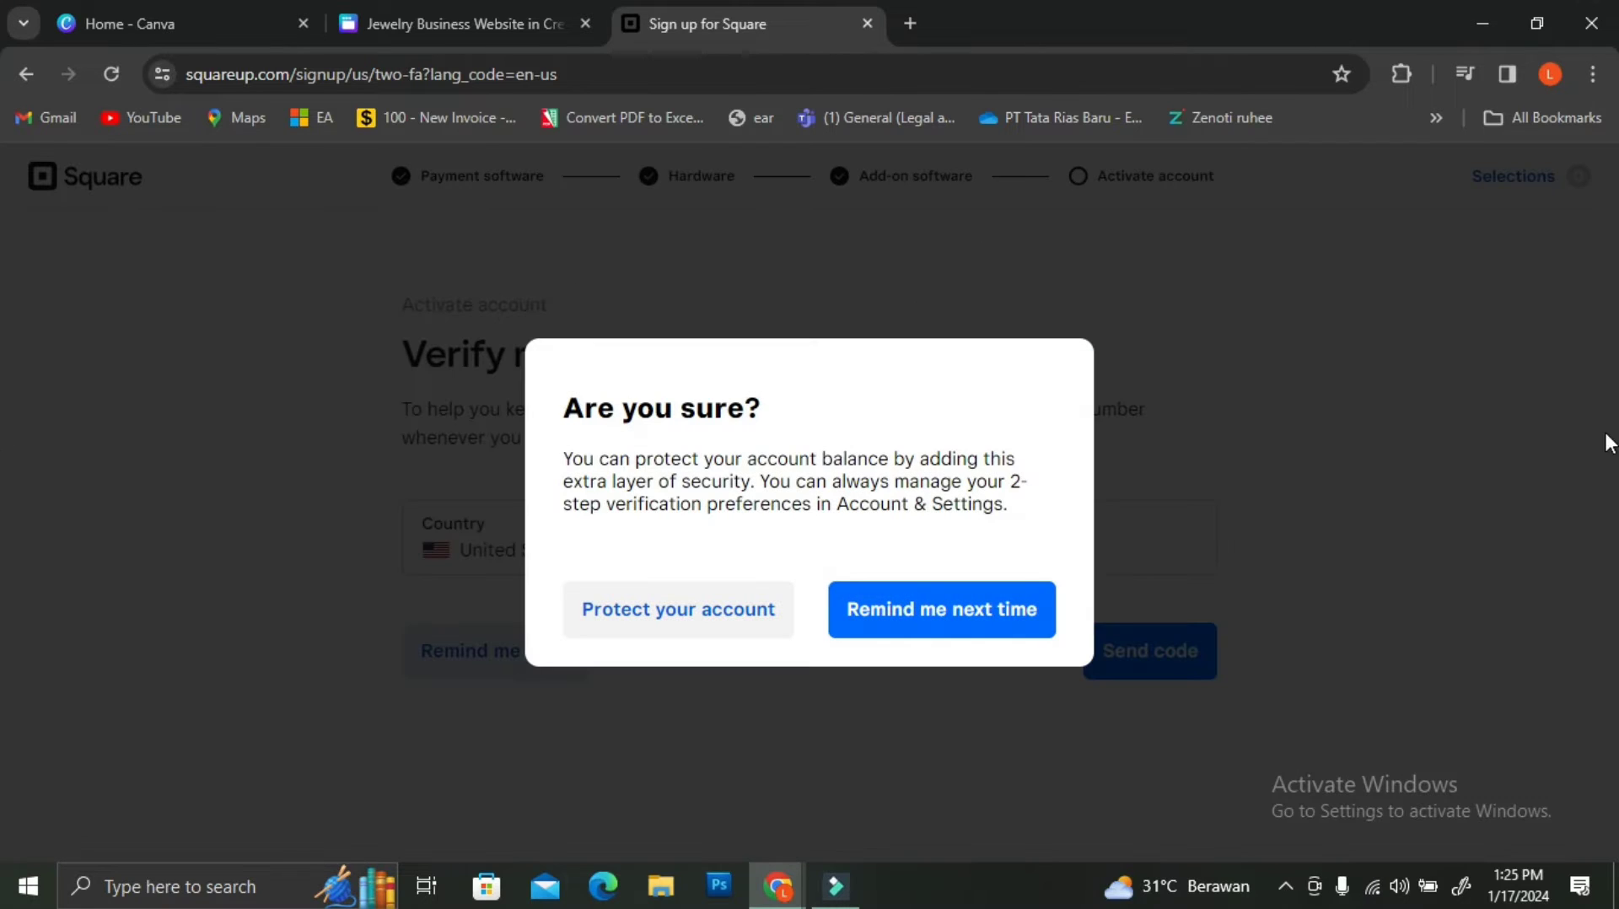
left_click(931, 611)
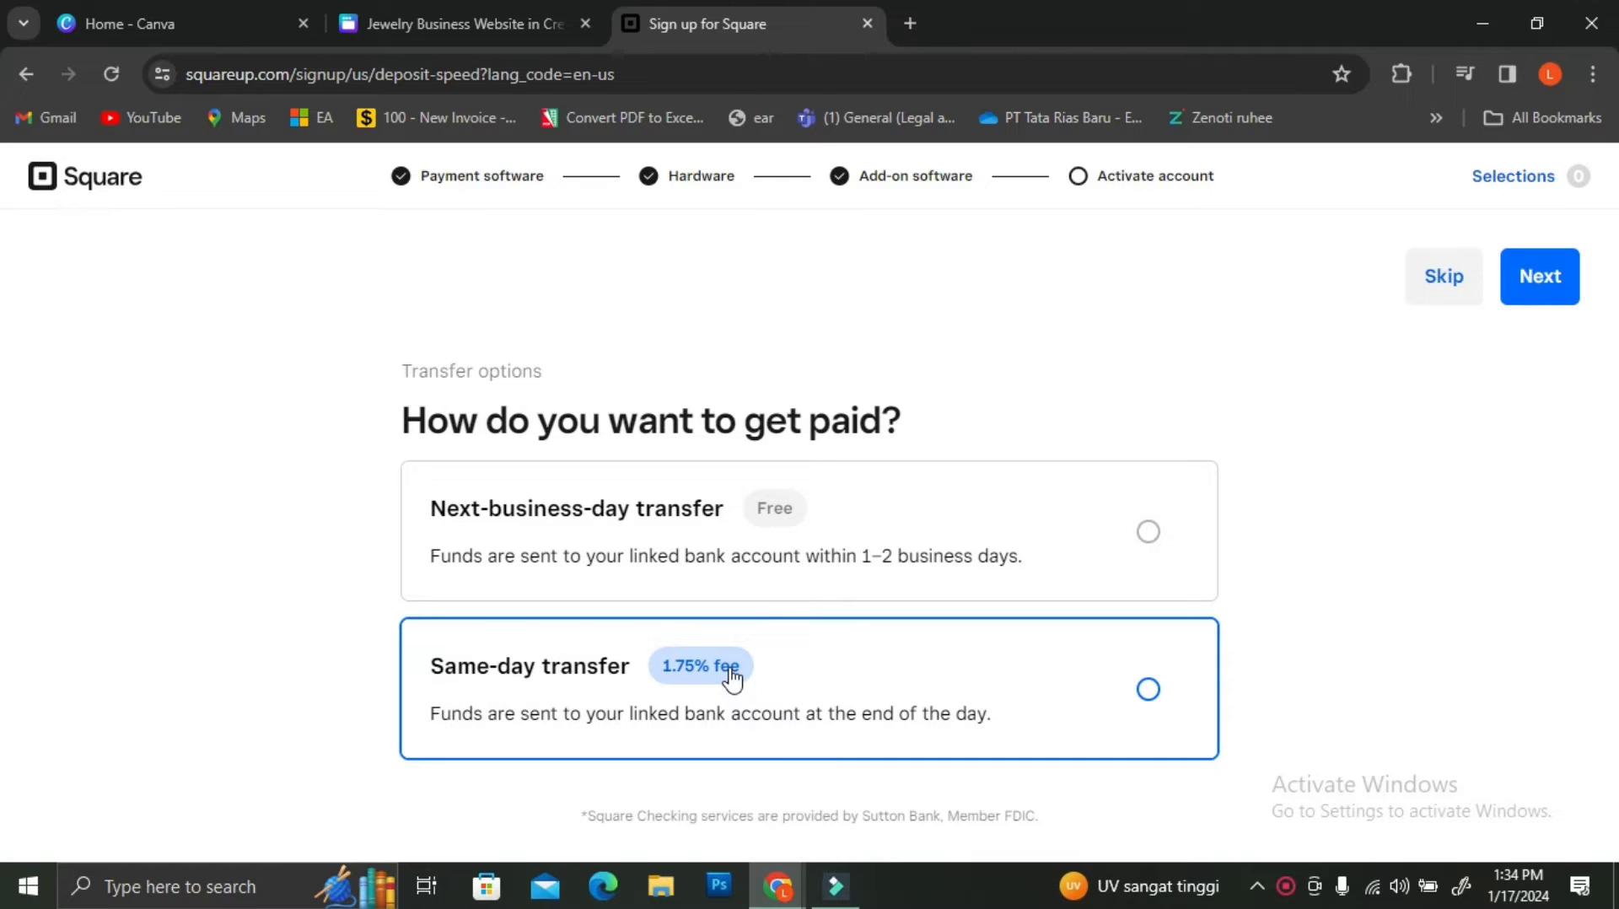
left_click(1149, 533)
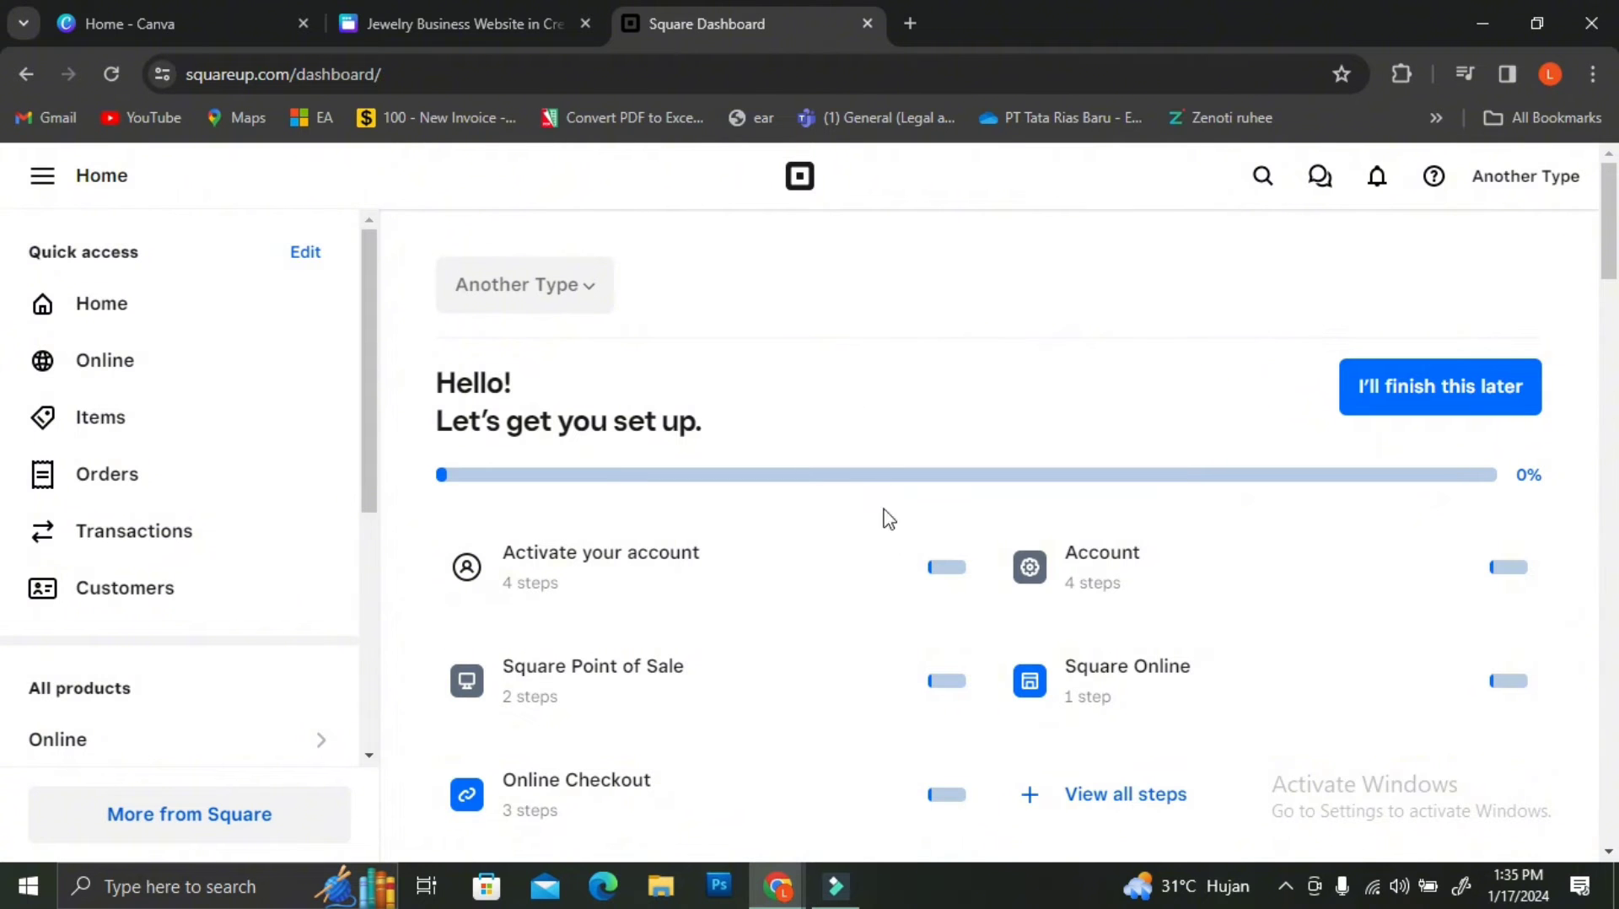
- Look through the Square dashboard and open the Online Checkout link setup
scroll(889, 519, "down", 17)
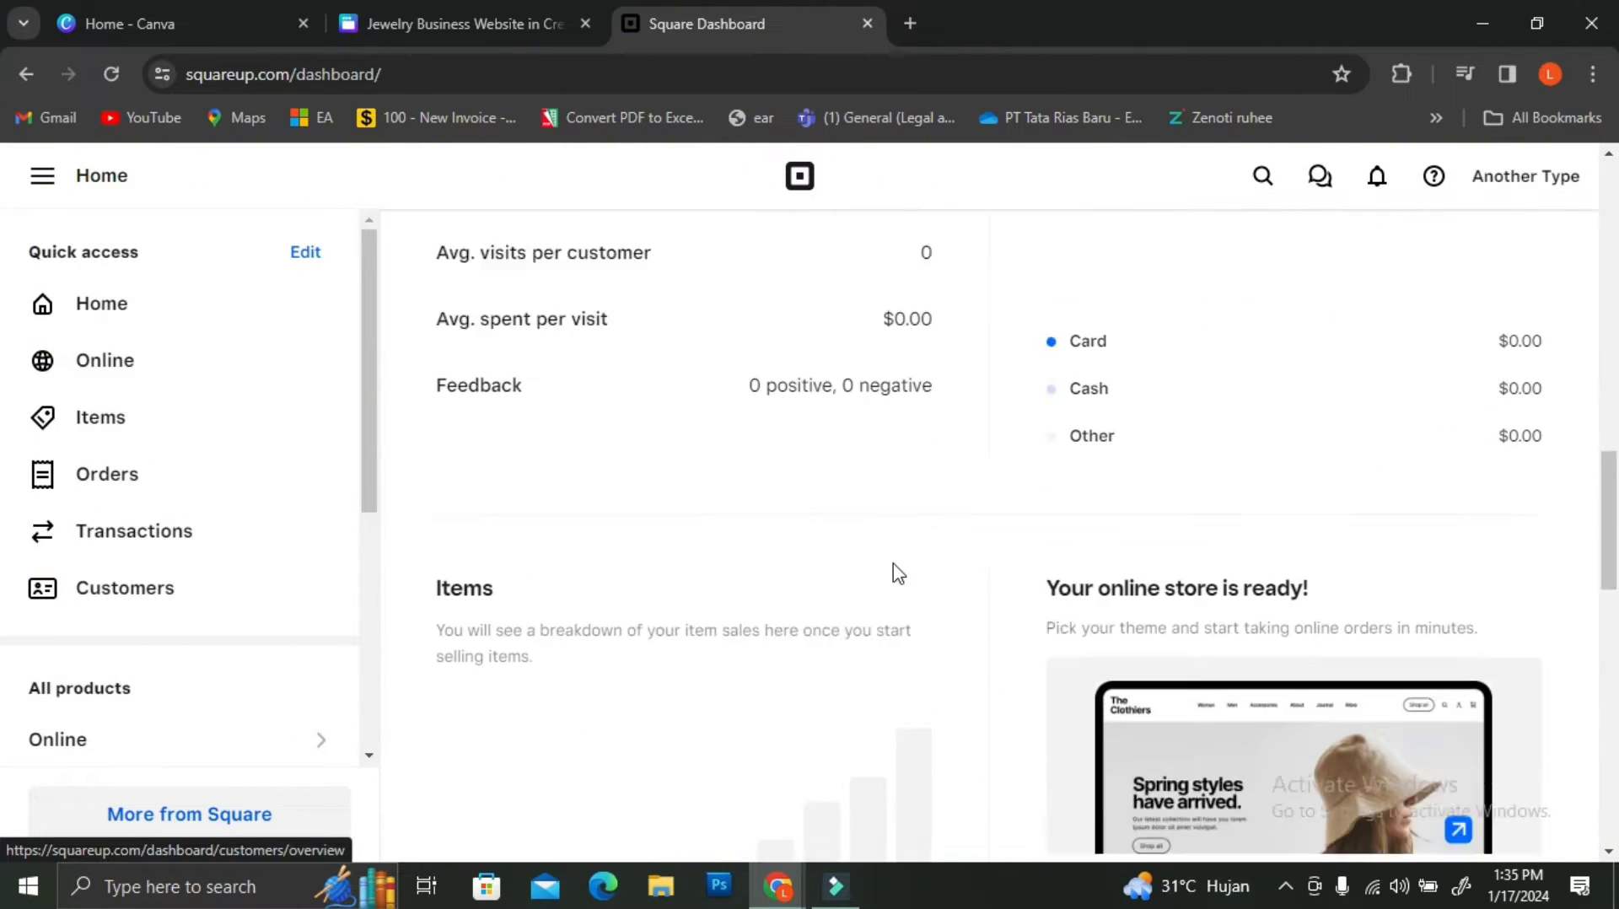
scroll(896, 573, "down", 7)
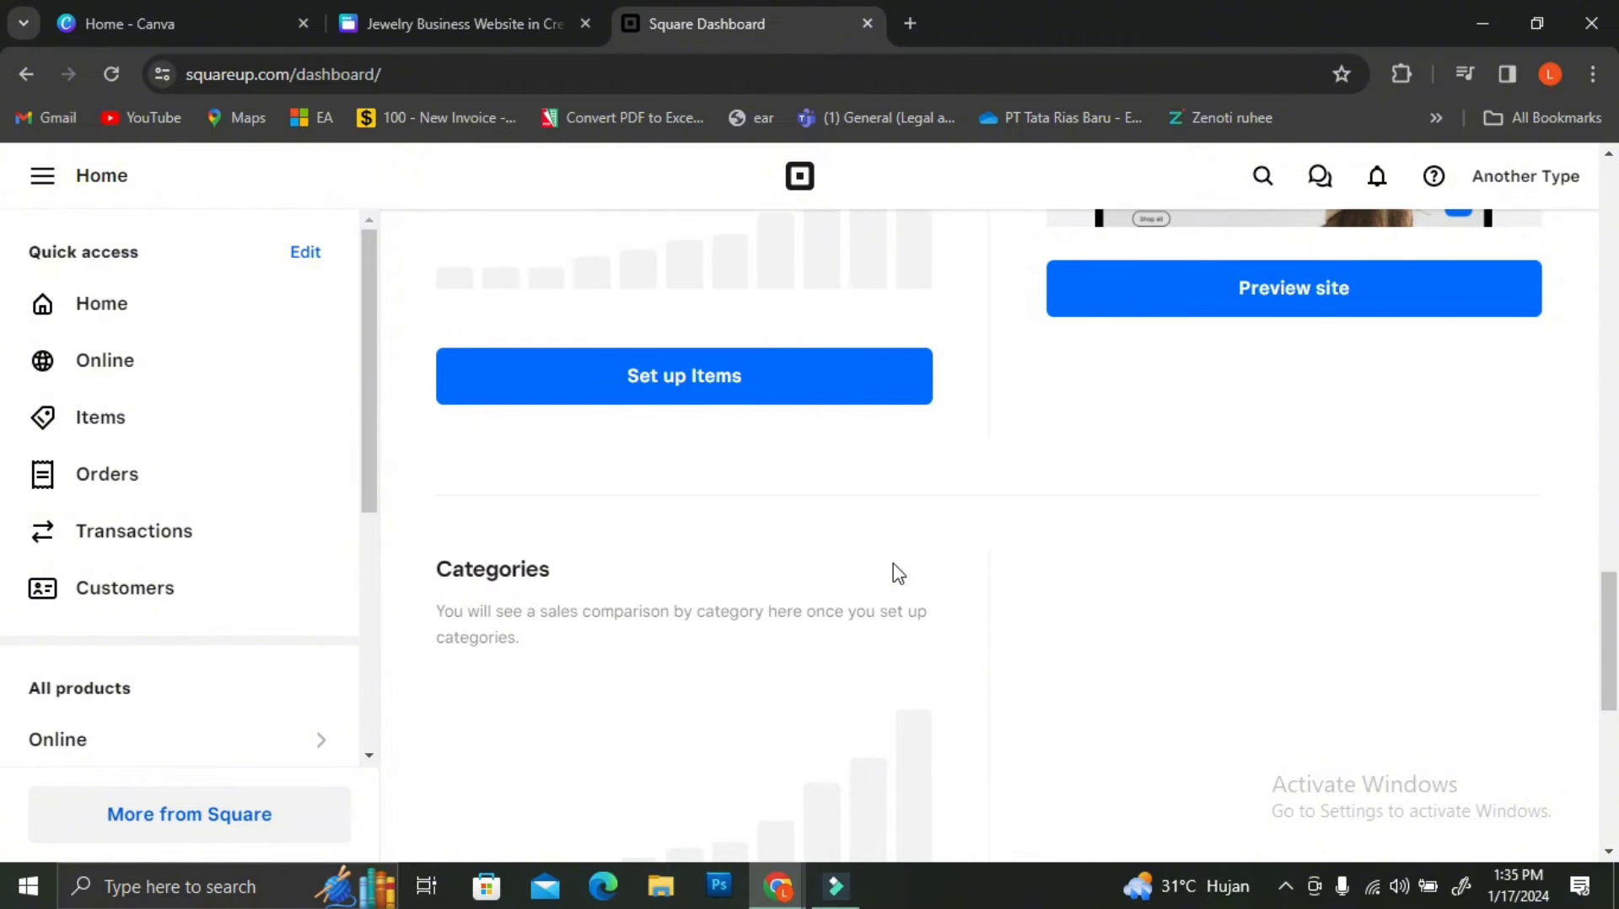
scroll(898, 573, "up", 4)
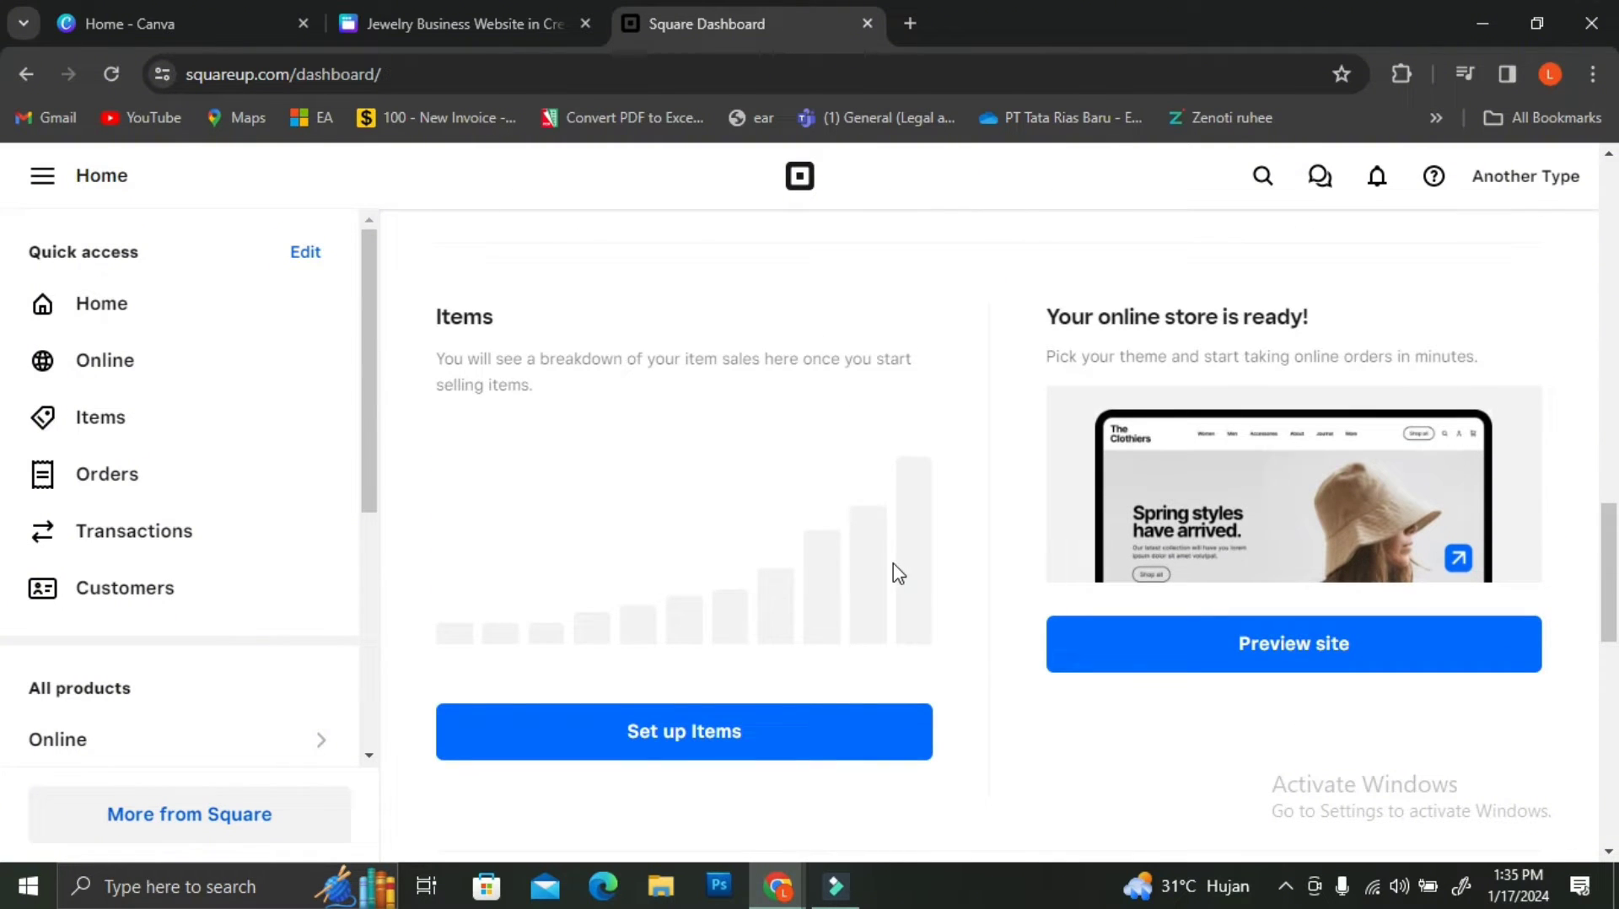
scroll(895, 574, "down", 5)
left_click(1171, 686)
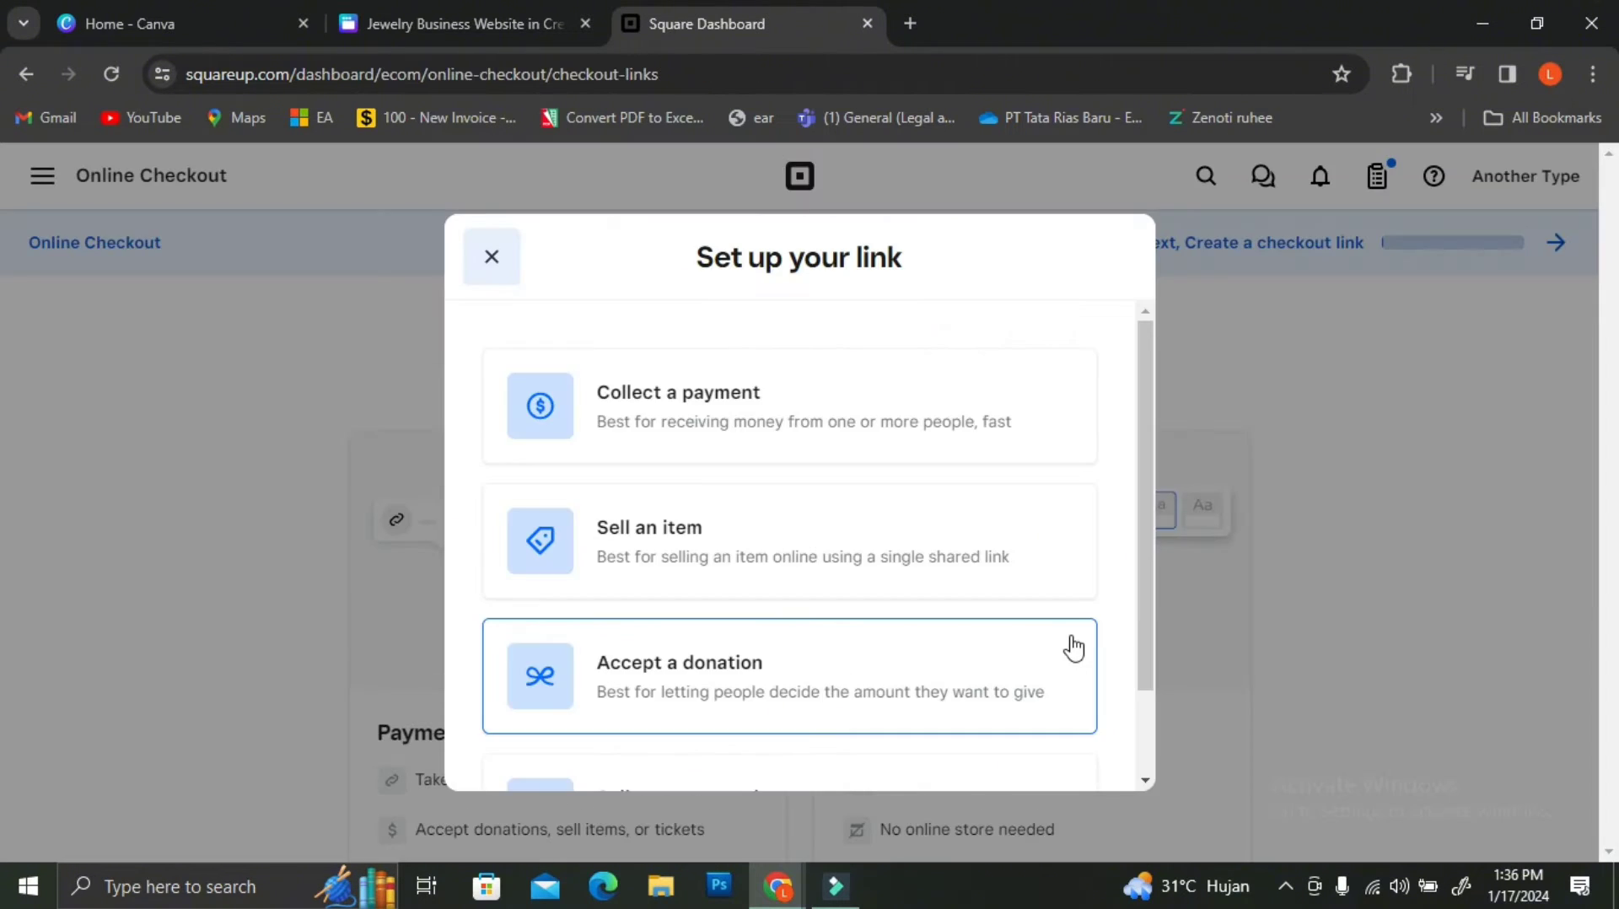
- Review the available checkout link types and choose Collect a payment
scroll(930, 437, "down", 1)
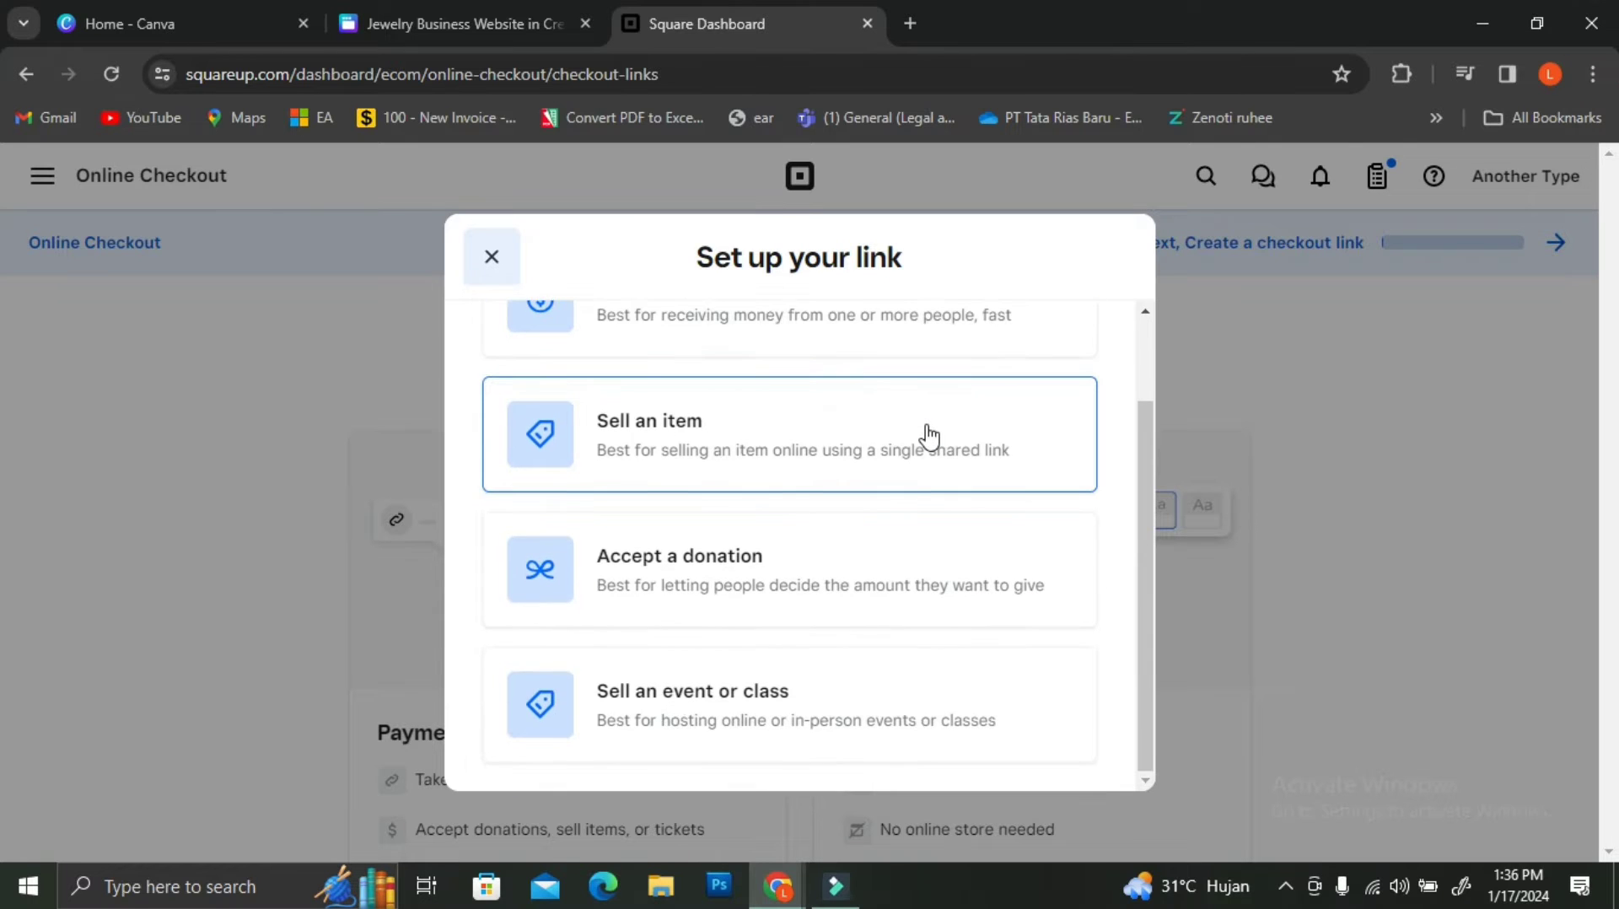
scroll(856, 680, "up", 1)
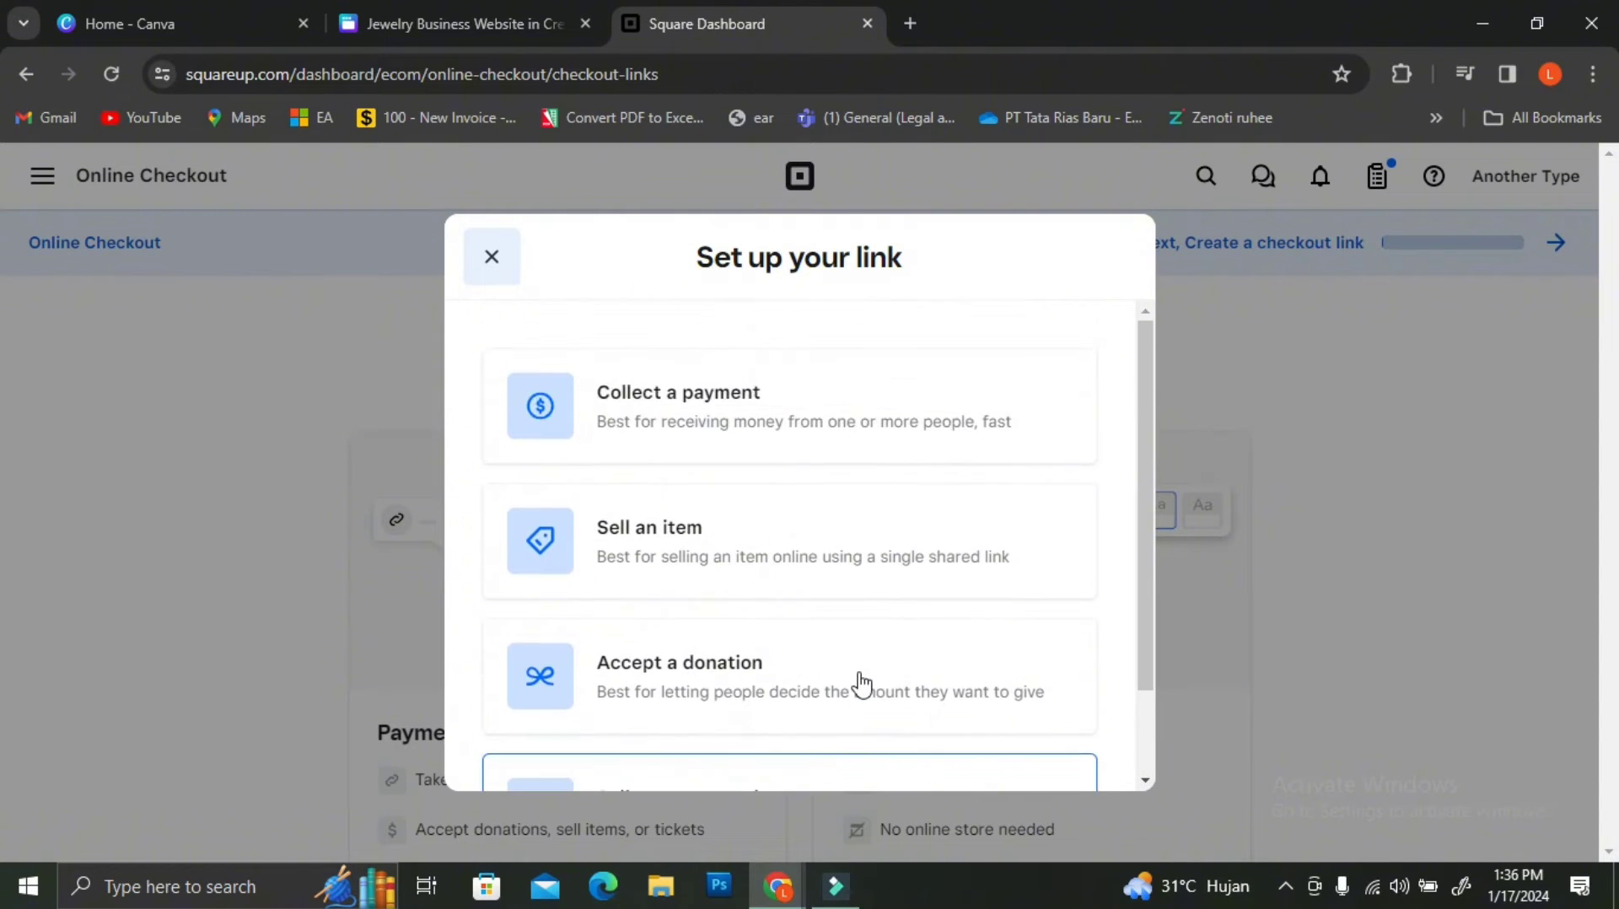
left_click(869, 426)
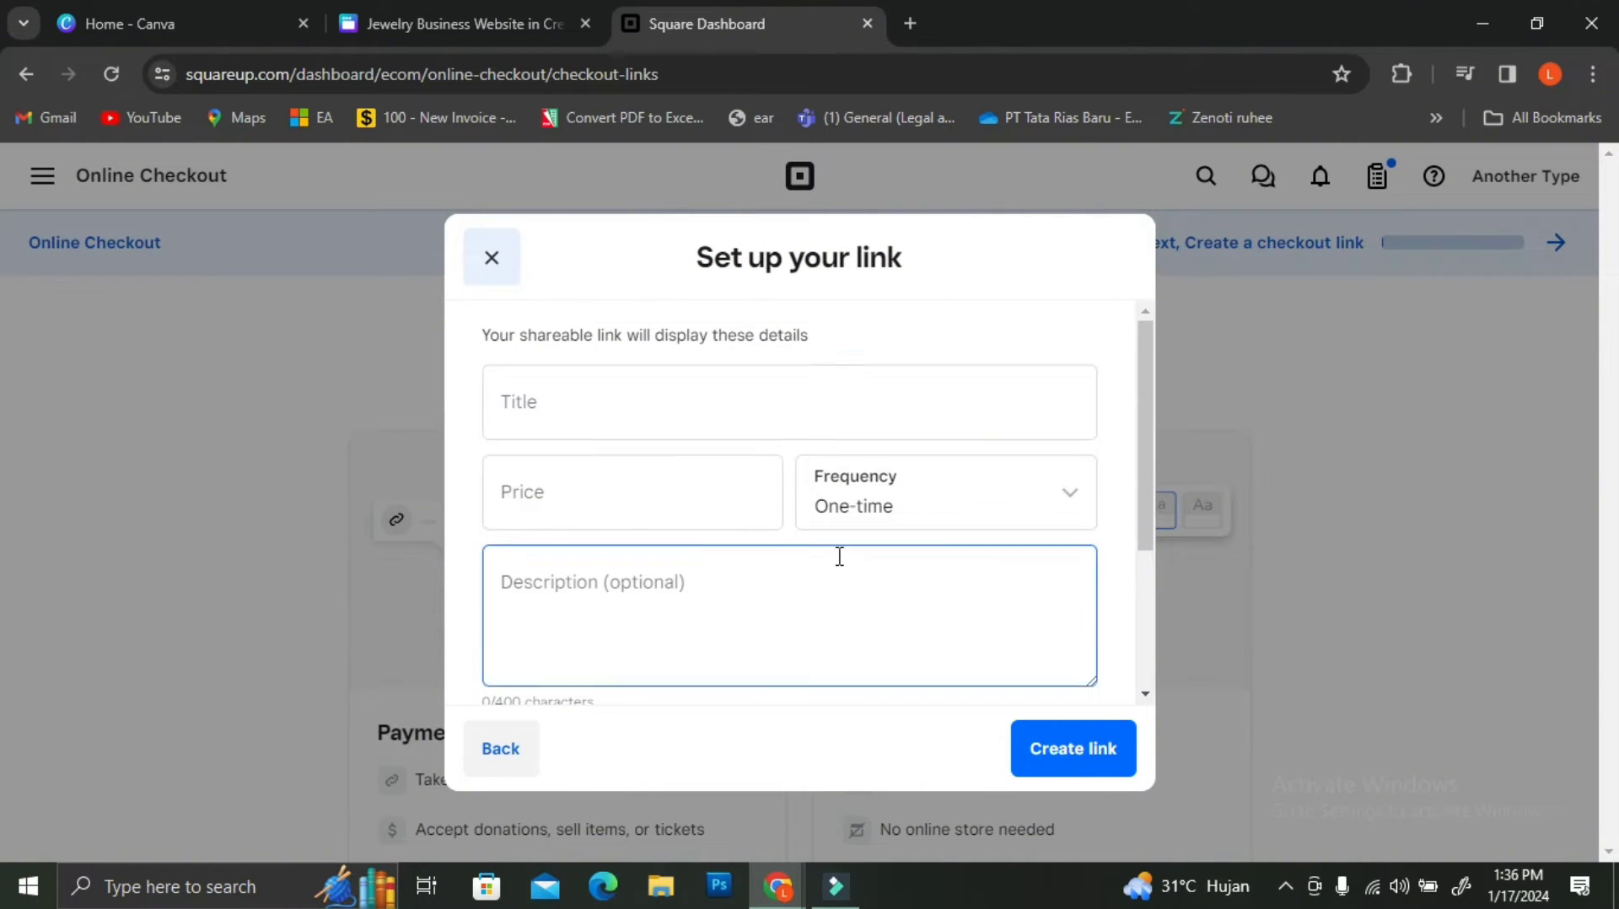
- Title the payment link Daisy Ring, set its price to $35.00 and keep the frequency One-time
scroll(838, 556, "down", 3)
scroll(831, 579, "up", 3)
left_click(748, 387)
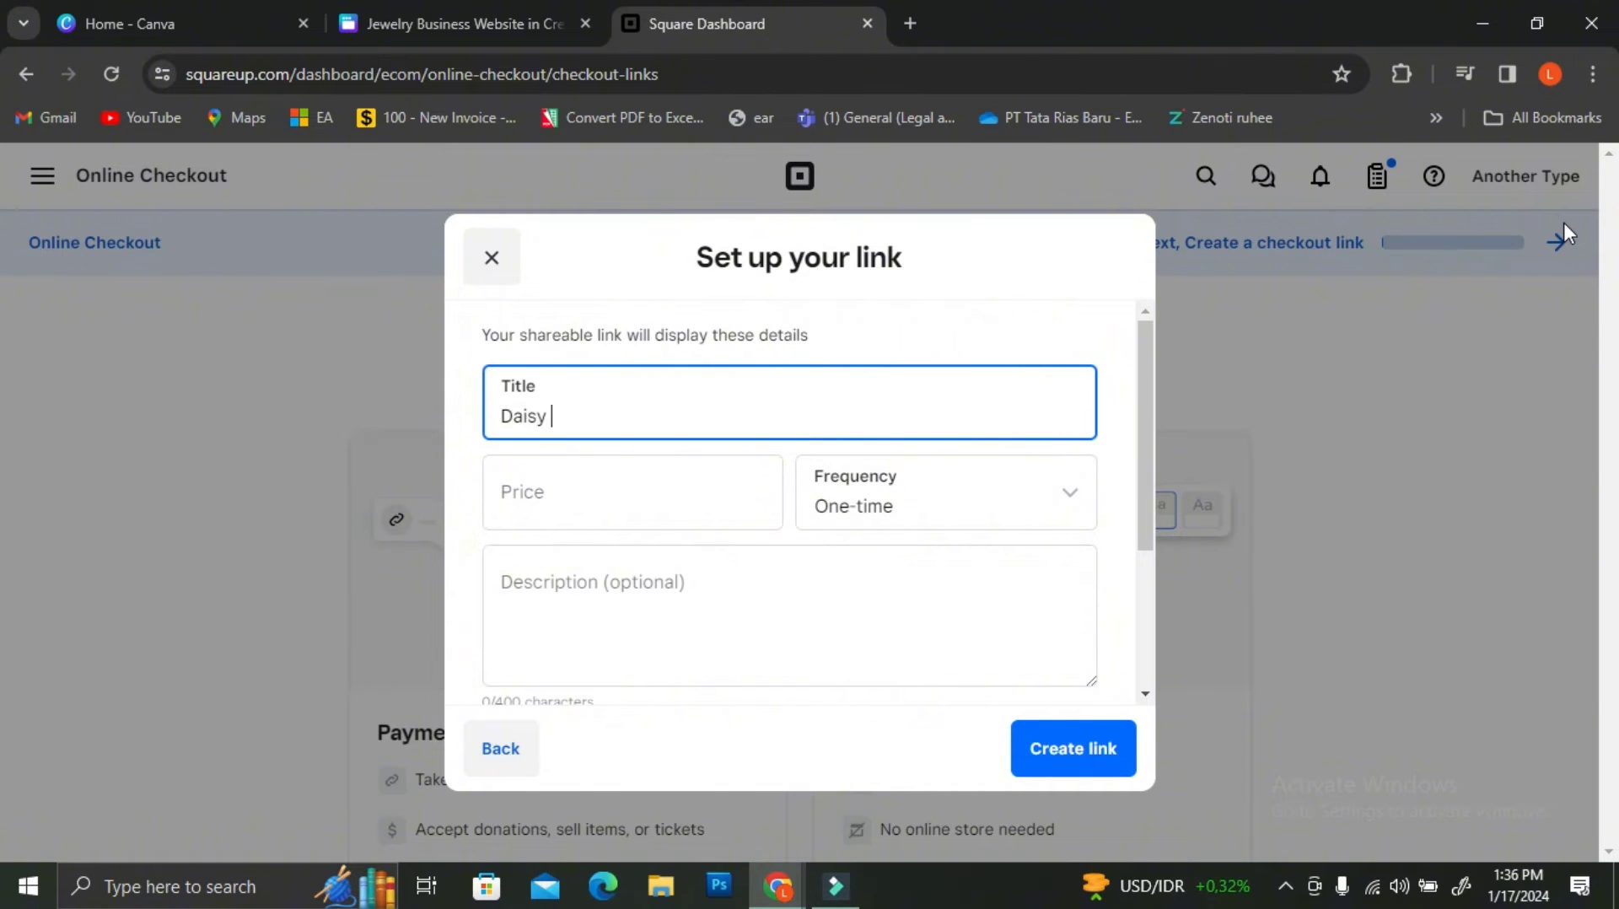
left_click(648, 504)
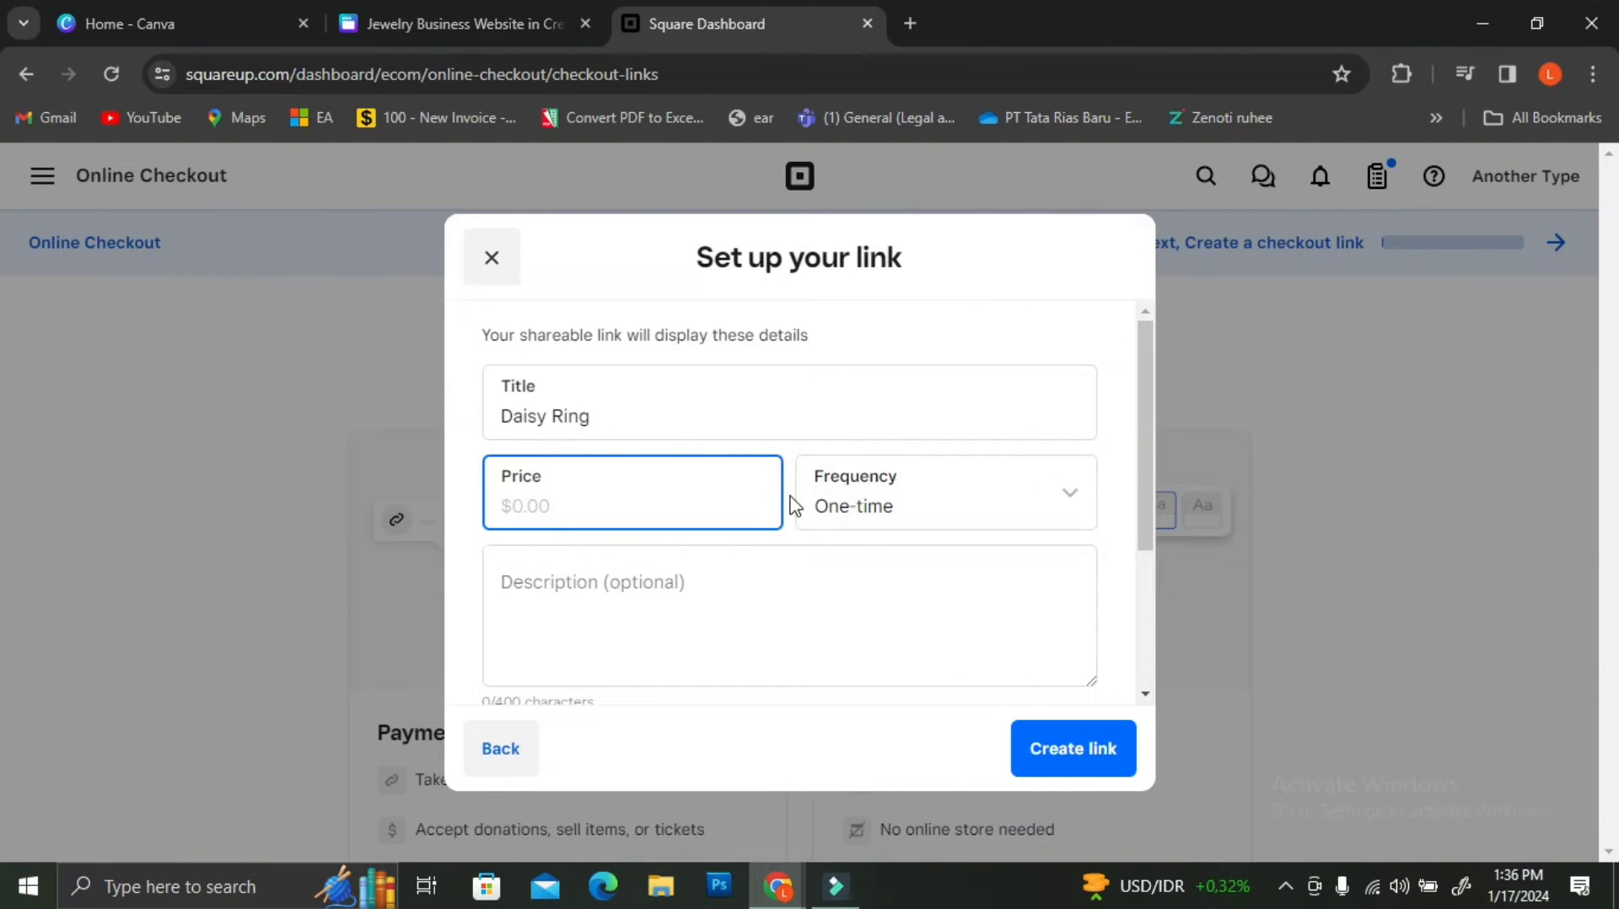
type("35")
left_click(885, 506)
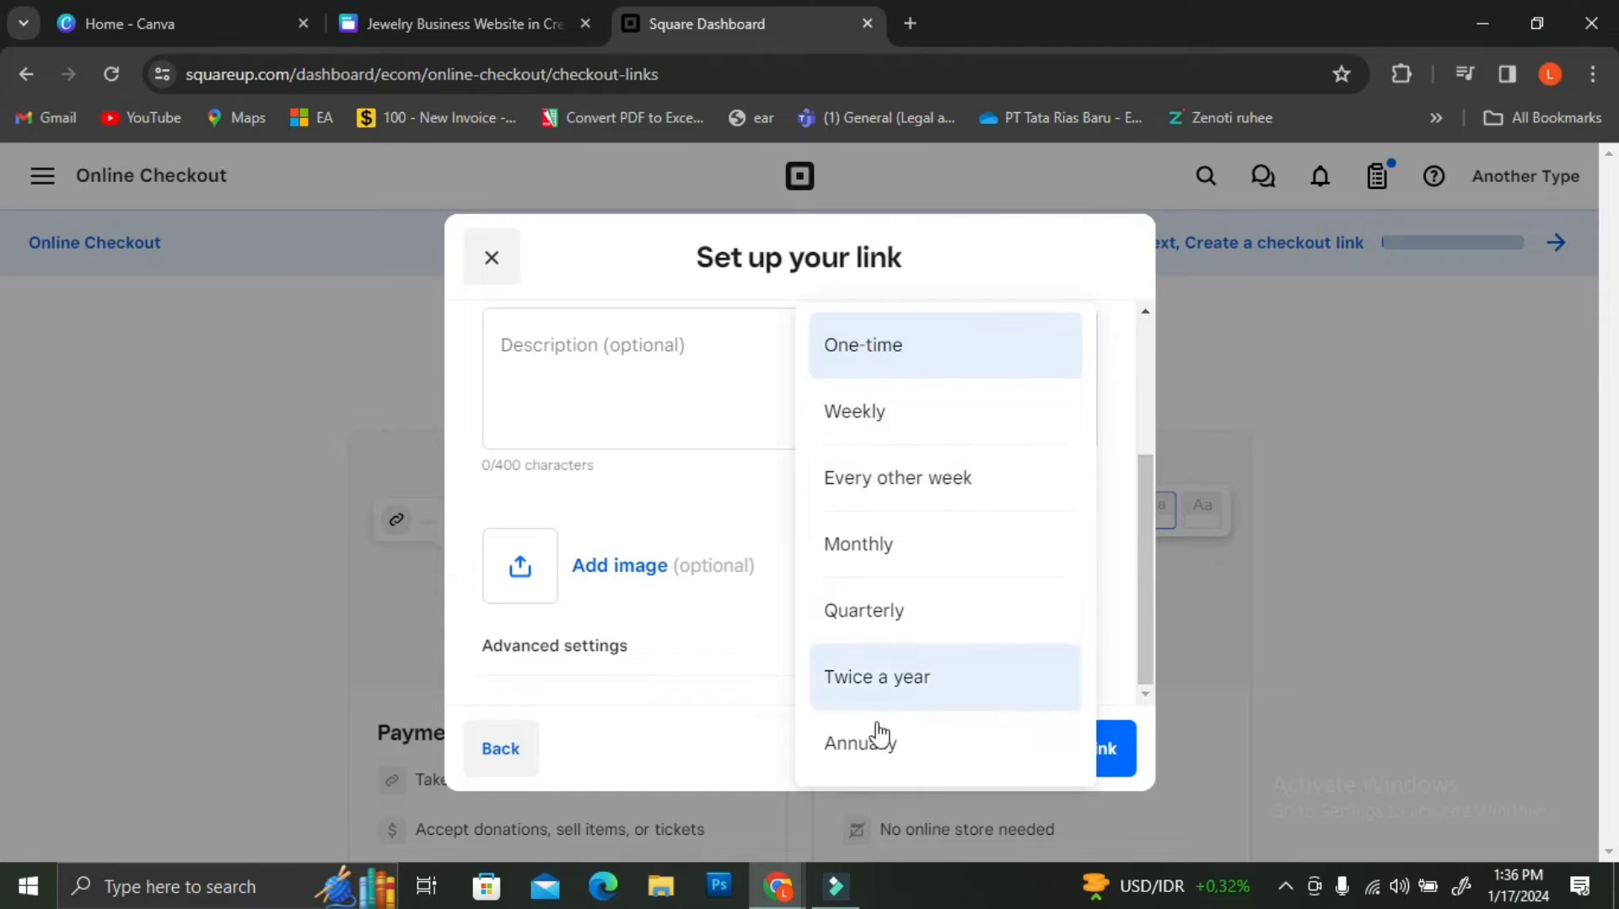
left_click(914, 361)
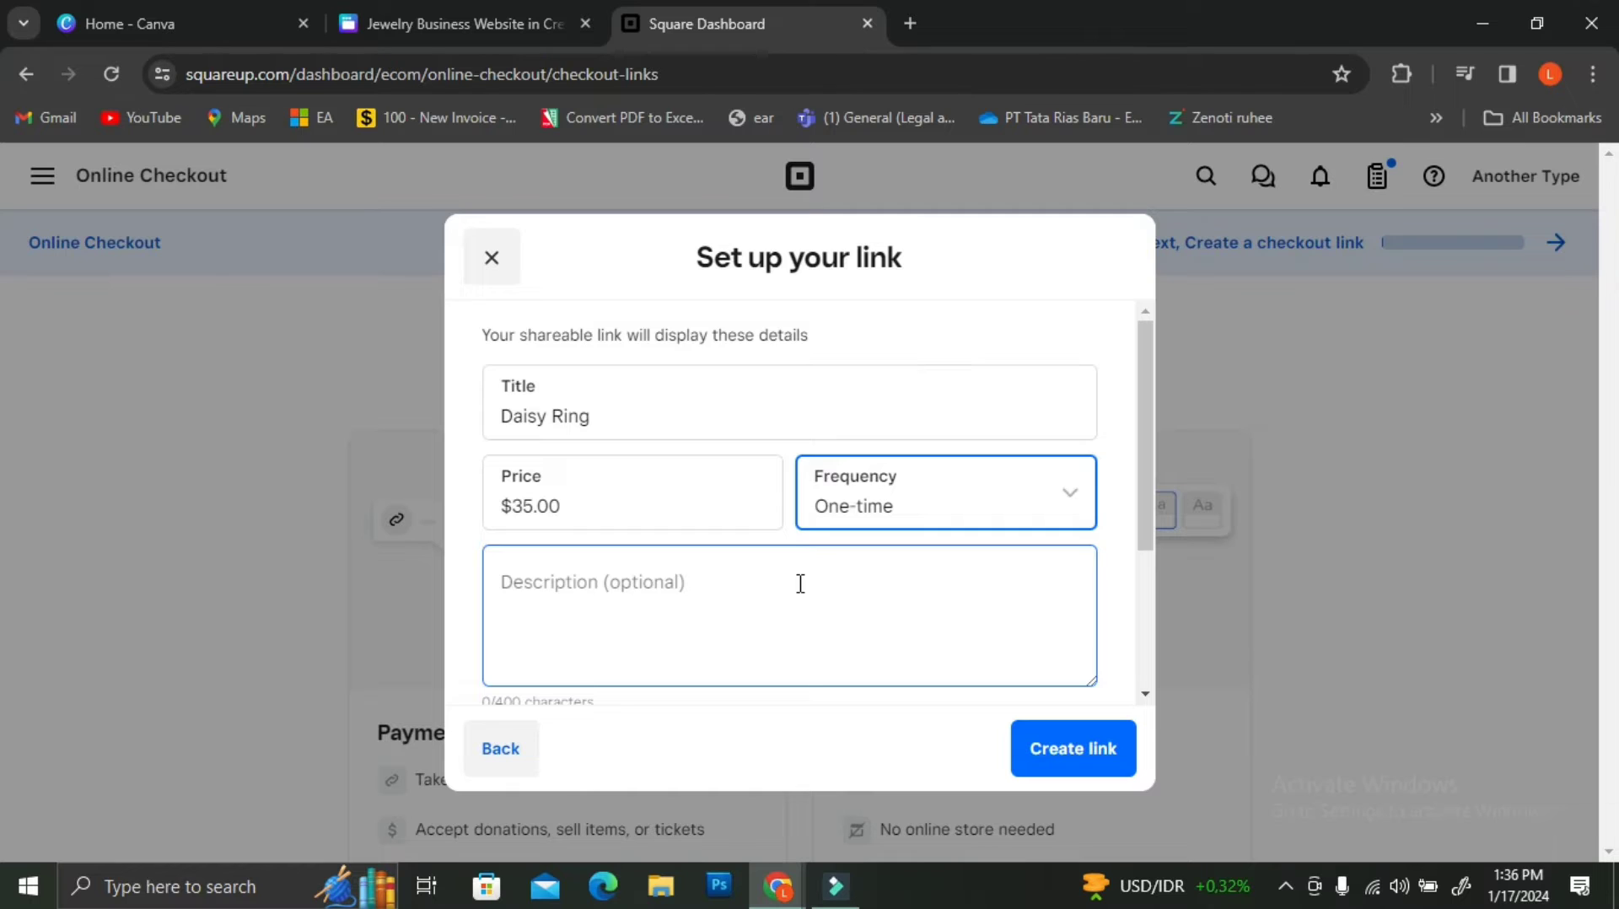
- Describe the payment link as "A set of Daisy Ring"
scroll(800, 584, "down", 1)
left_click(615, 480)
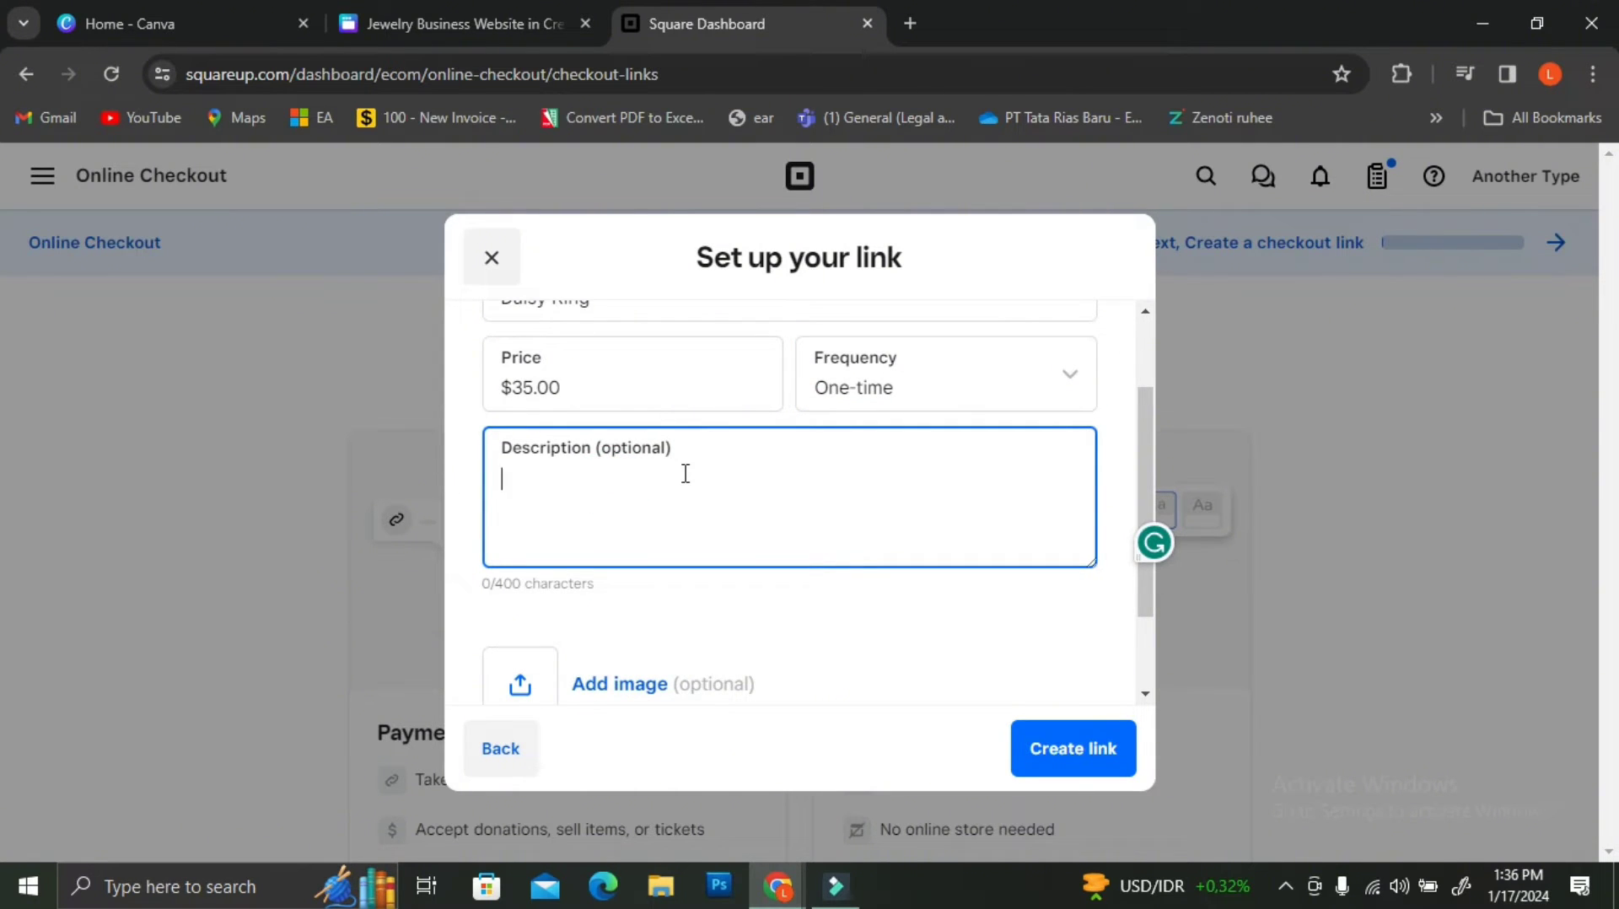
type("A set of D")
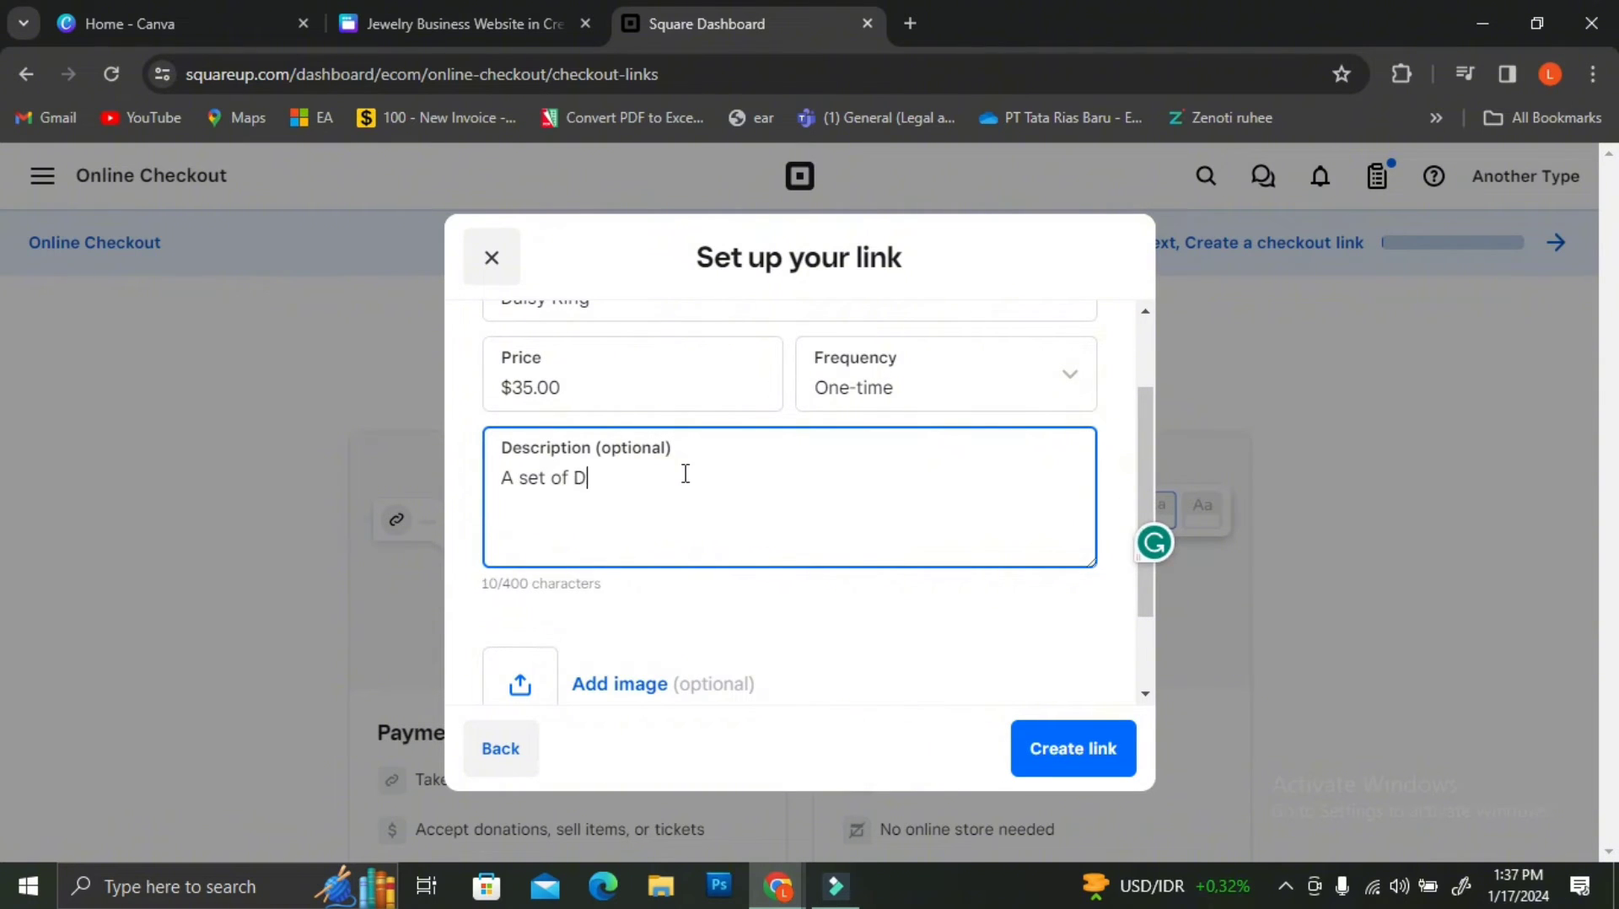
type("aisy Ring")
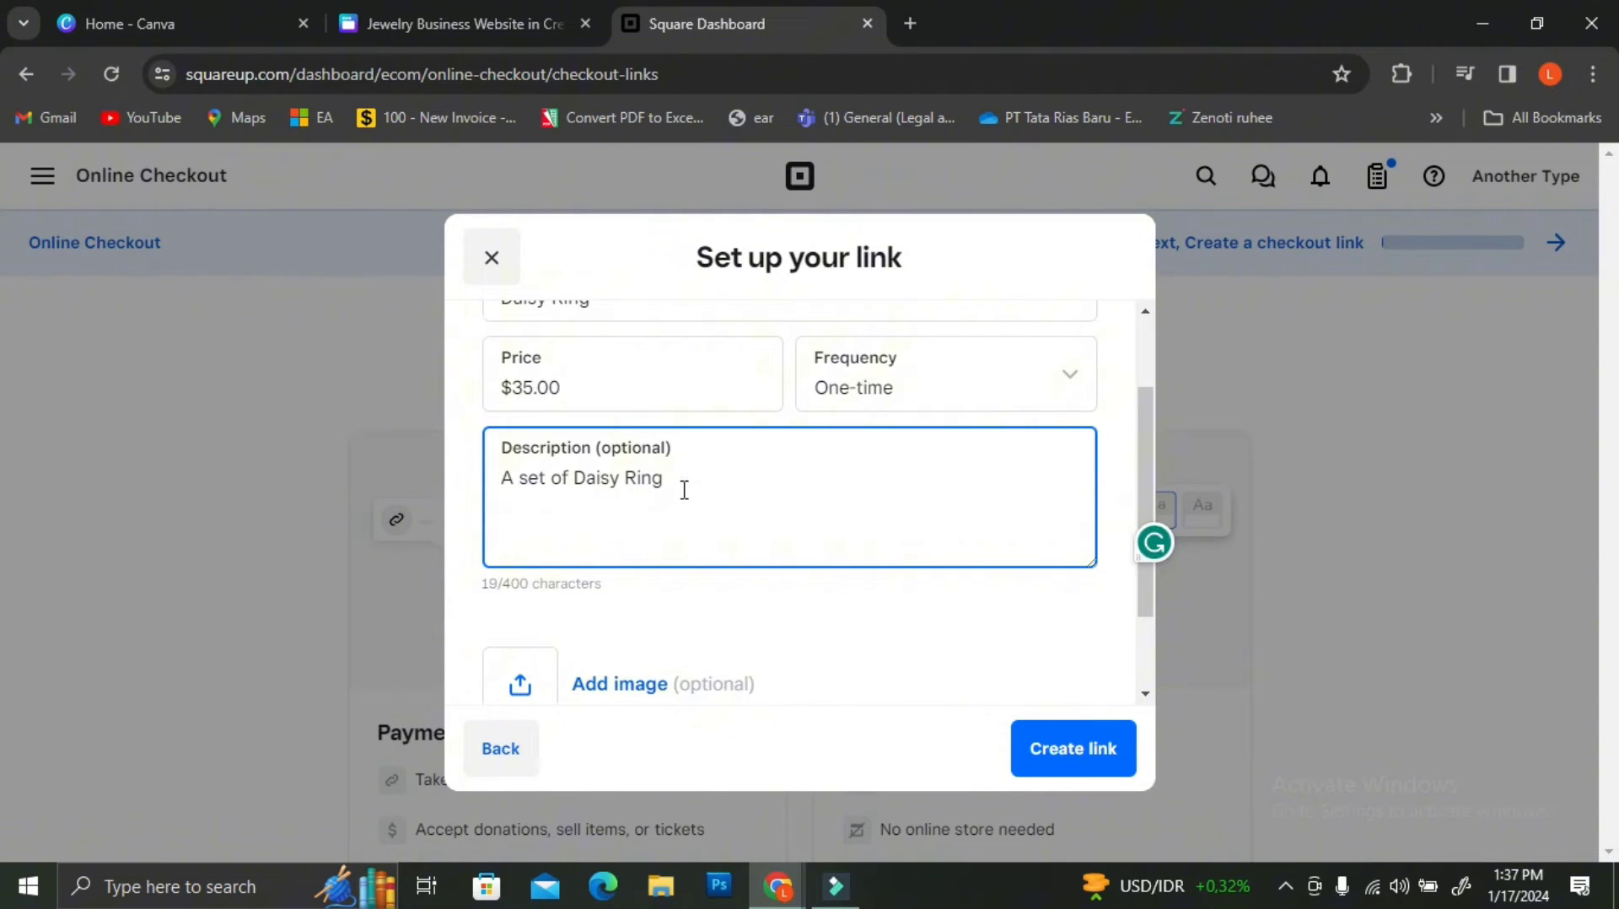
- Add the daisy ring photo to the payment link with the flowers centred in the crop, and create the link
scroll(715, 597, "down", 1)
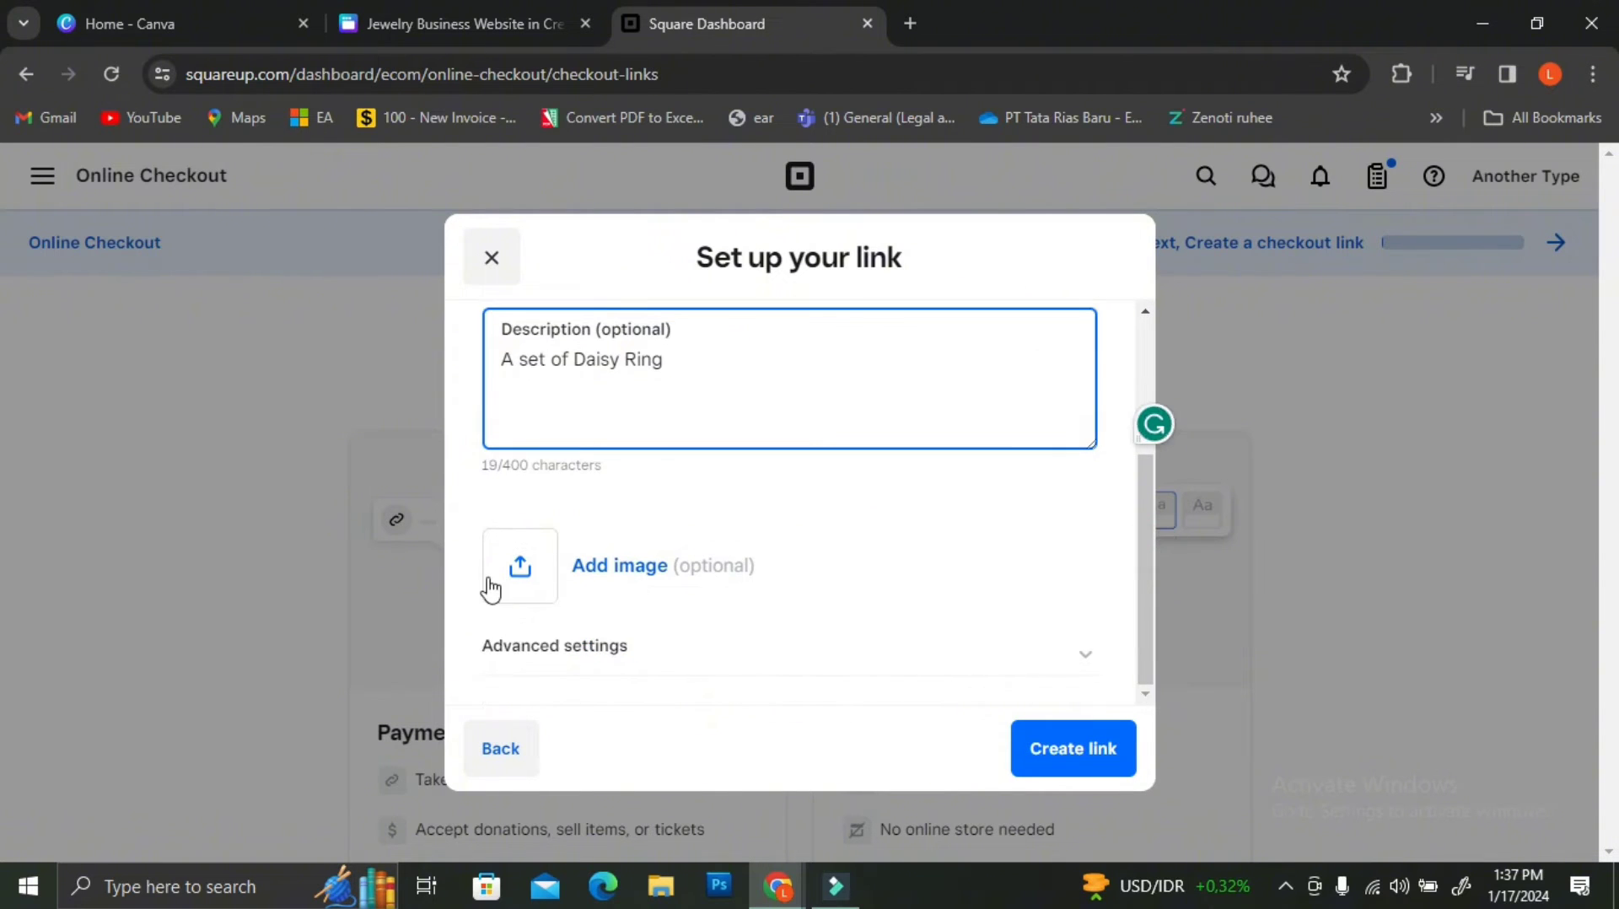
left_click(527, 580)
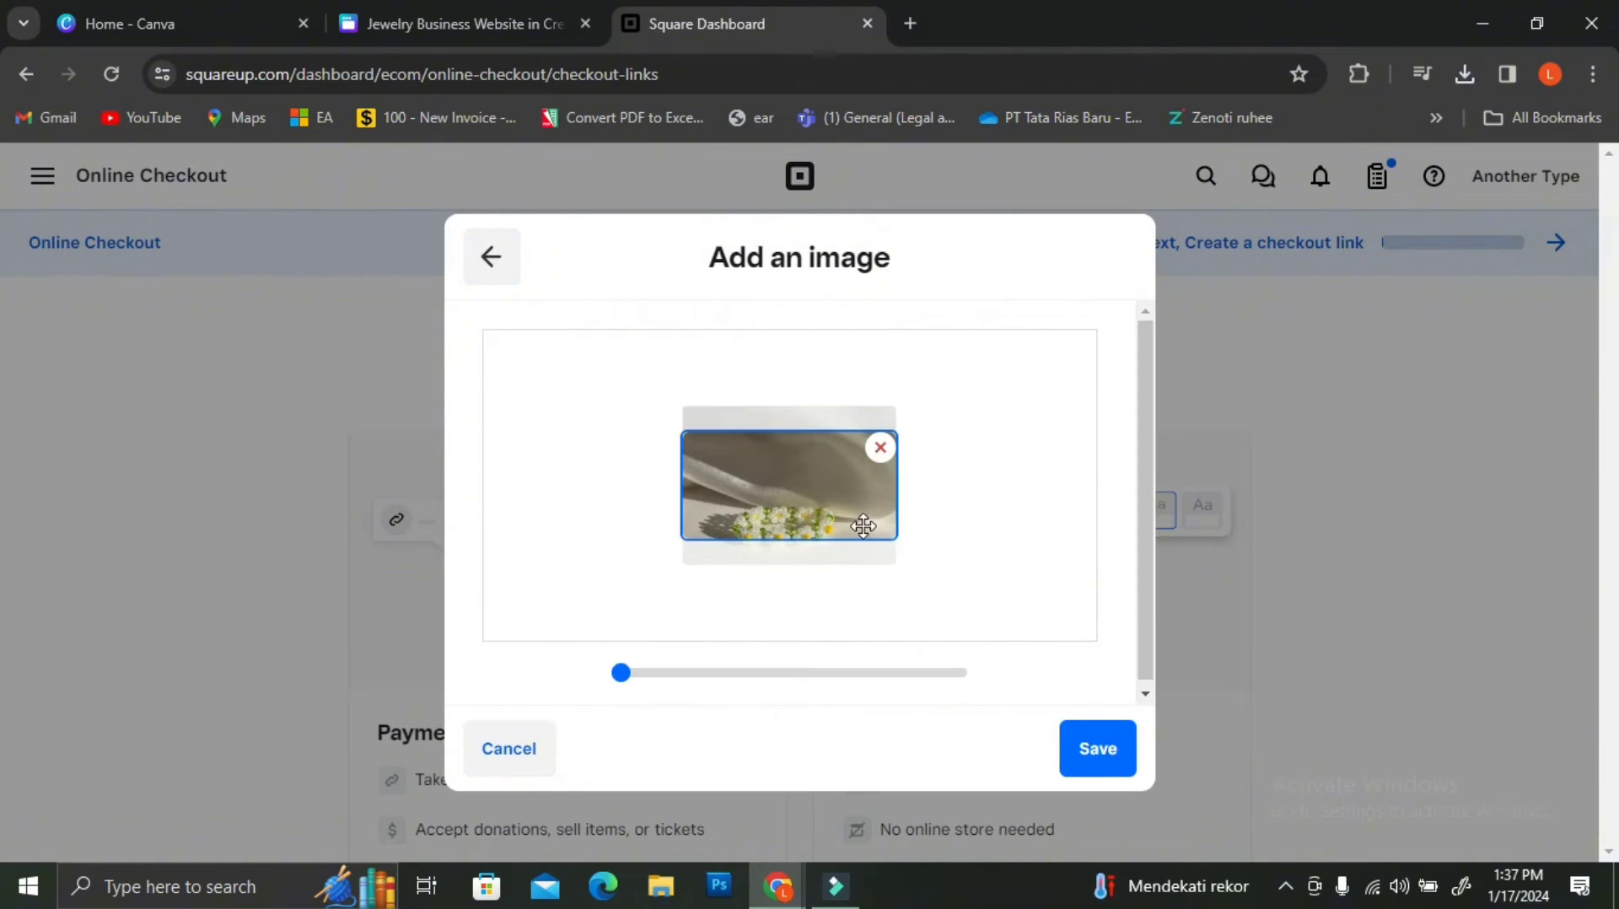
left_click_drag(817, 506, 827, 464)
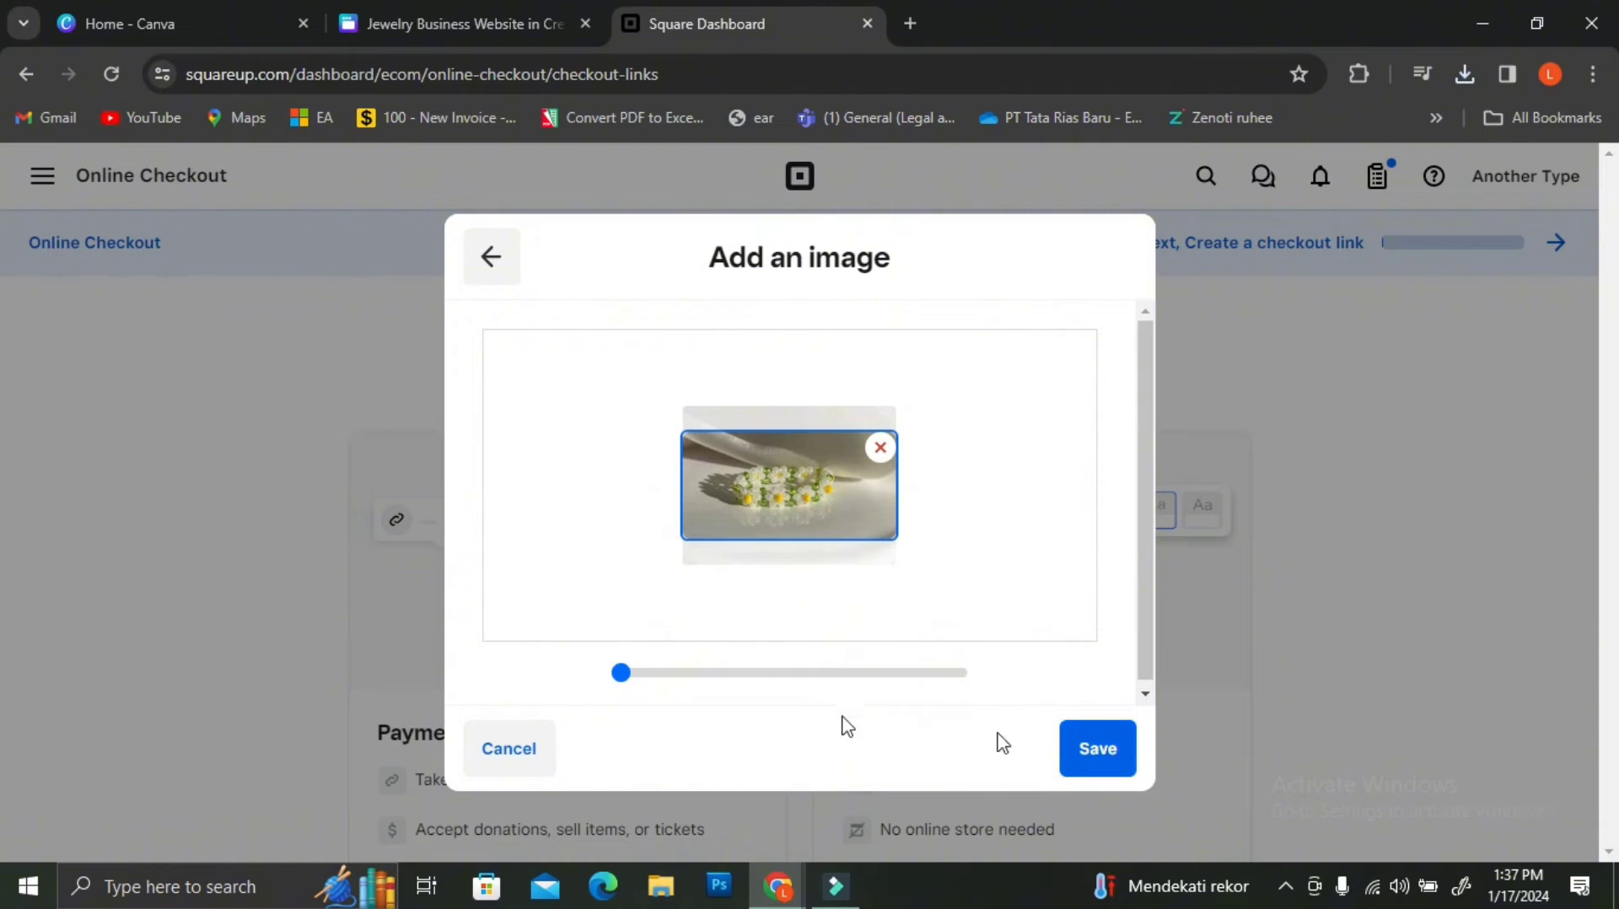
left_click_drag(622, 672, 539, 681)
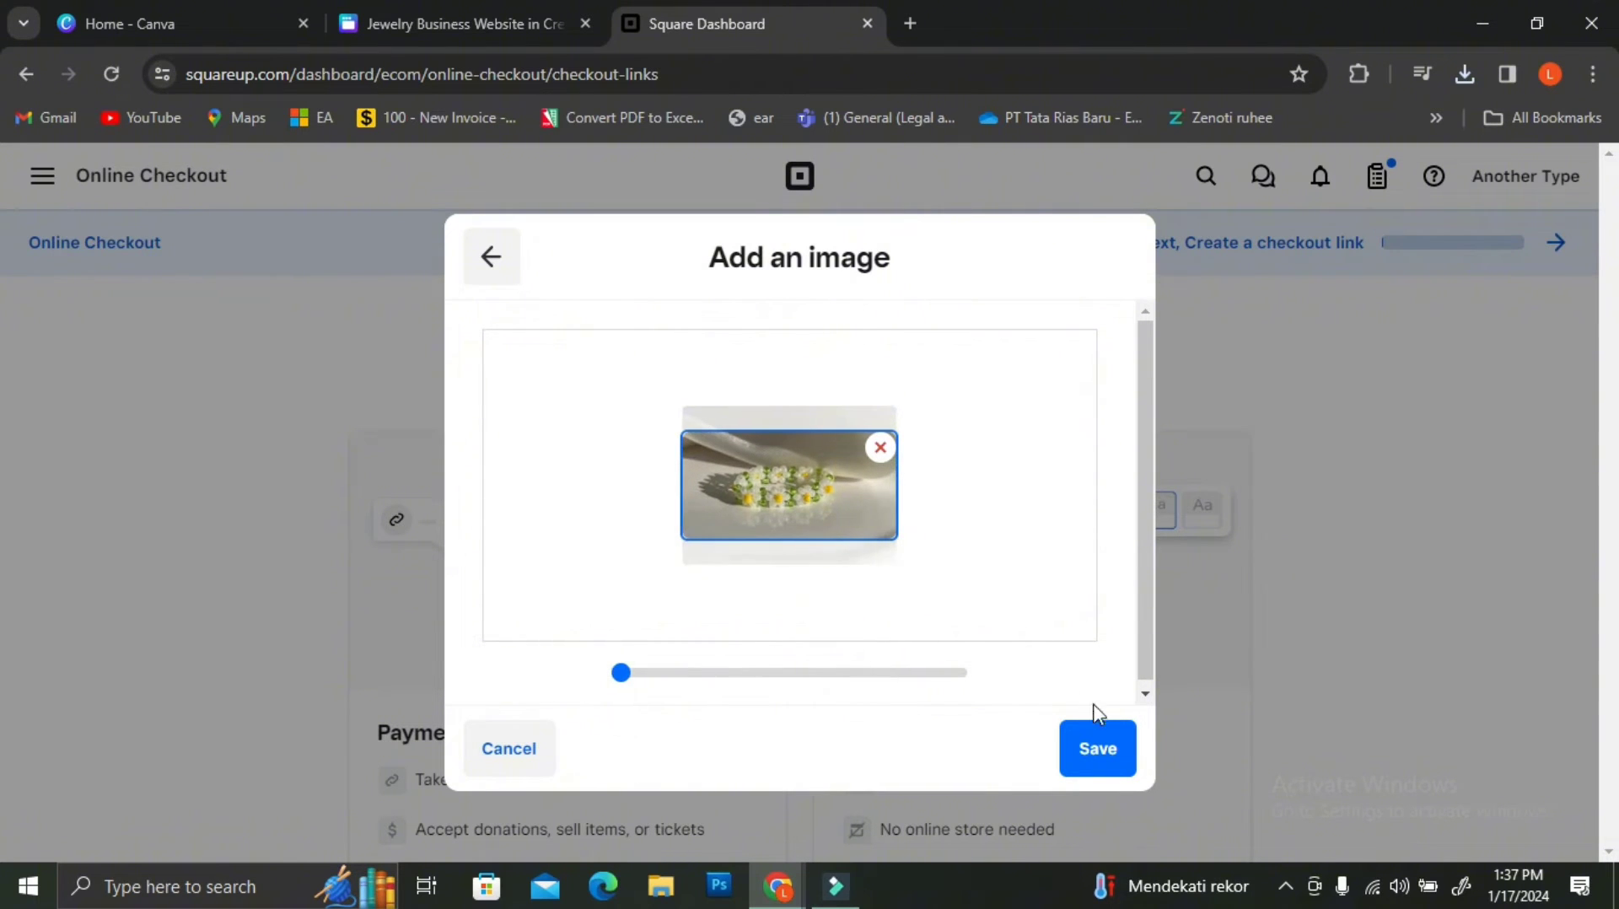
left_click(1119, 746)
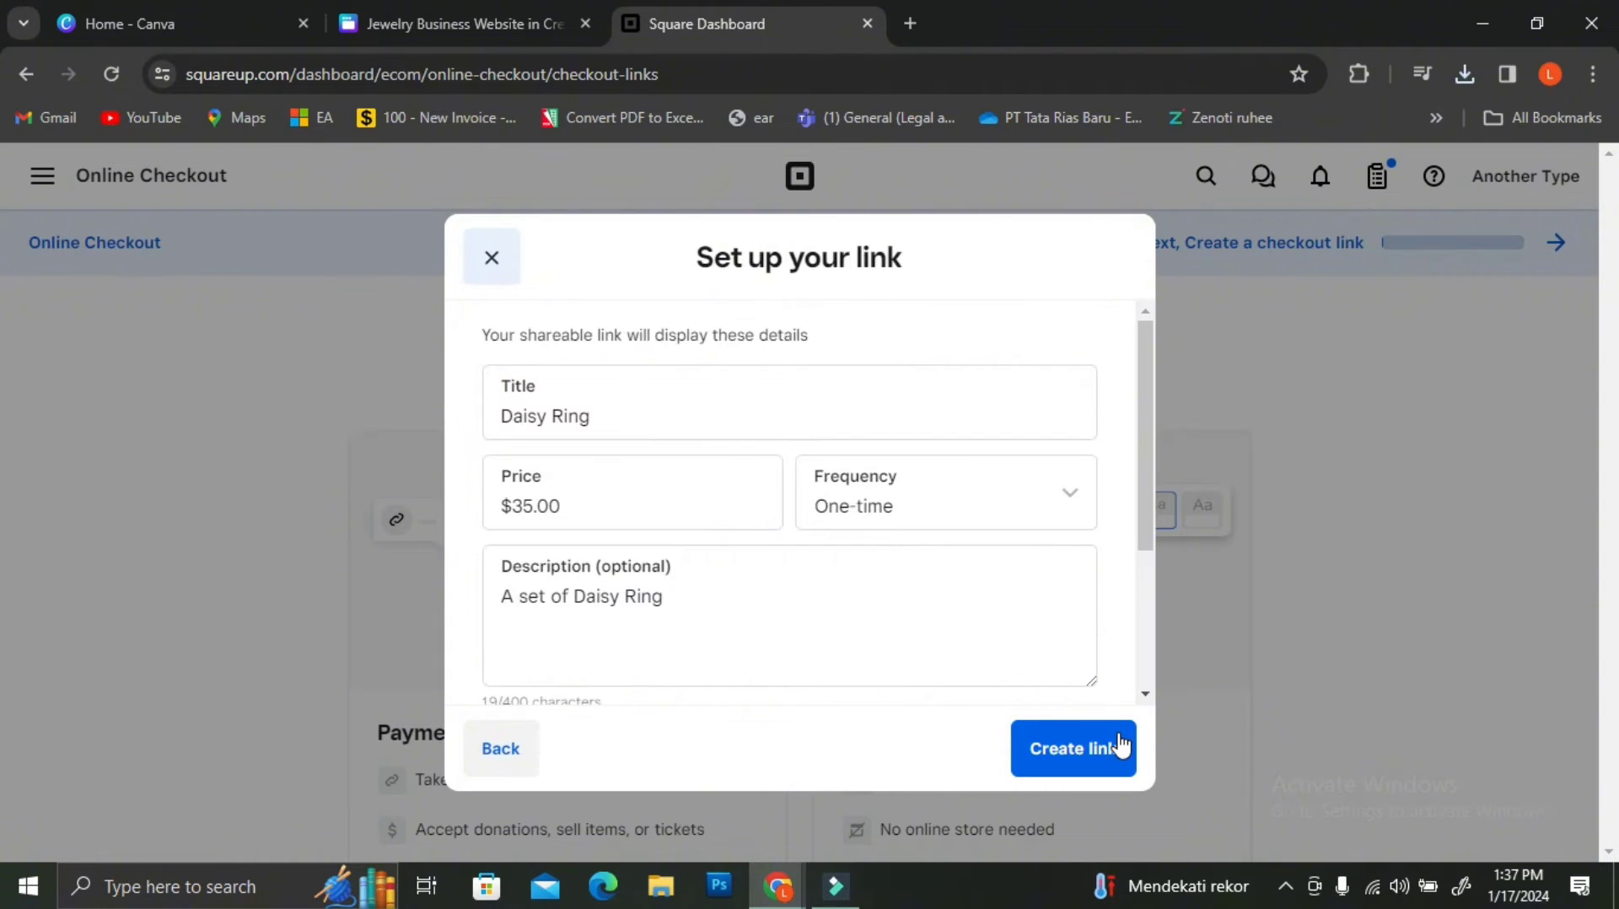
scroll(975, 643, "down", 3)
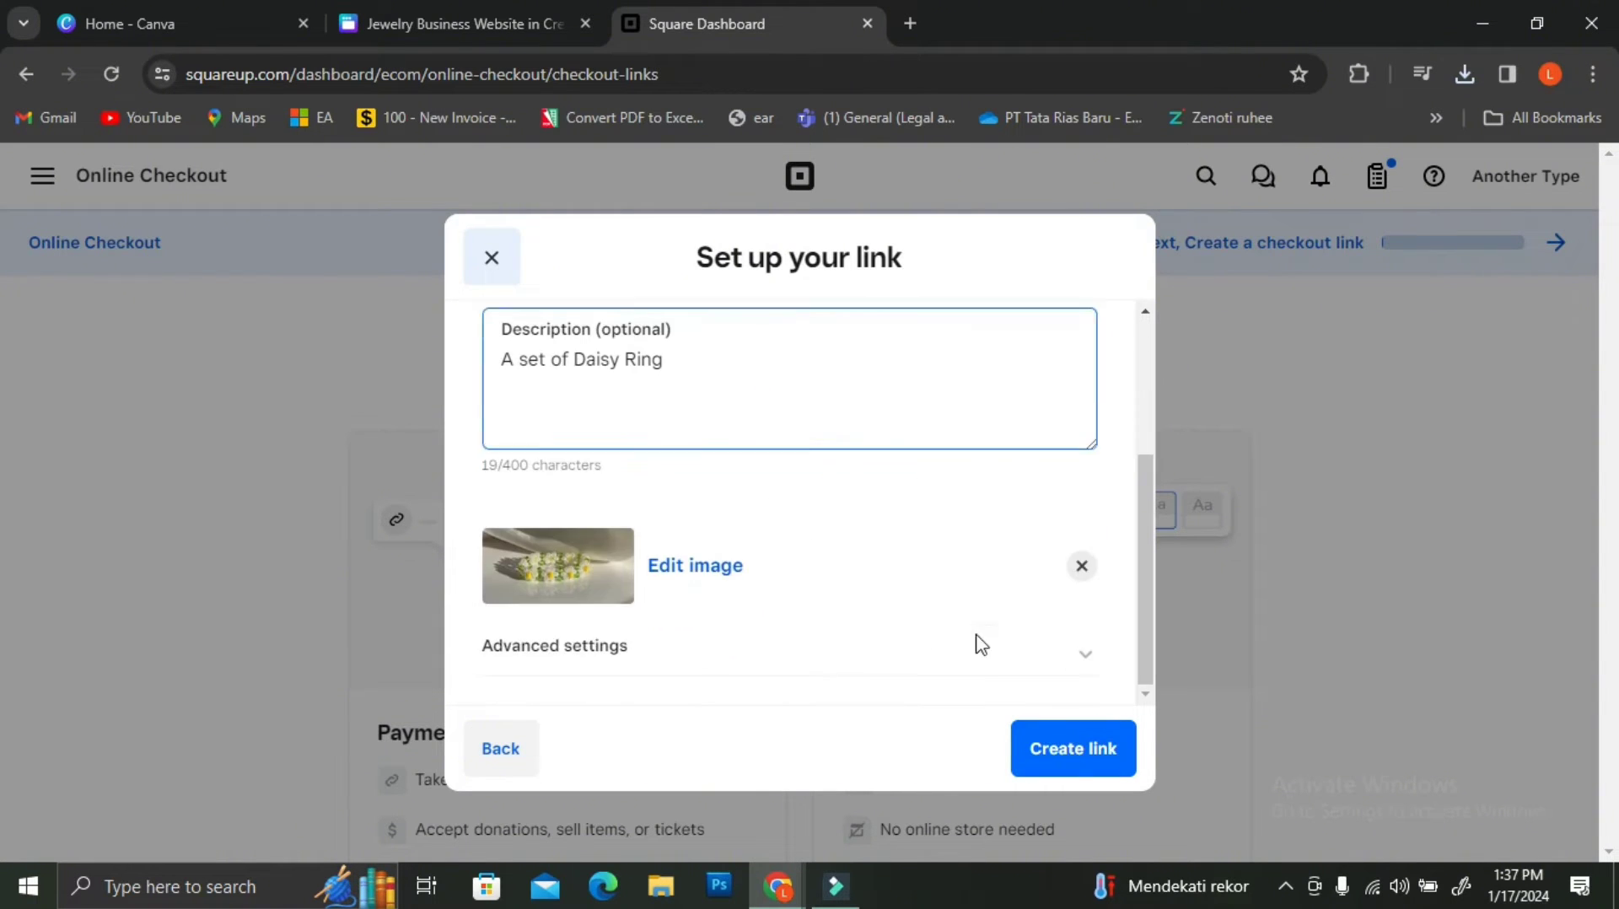
left_click(1075, 754)
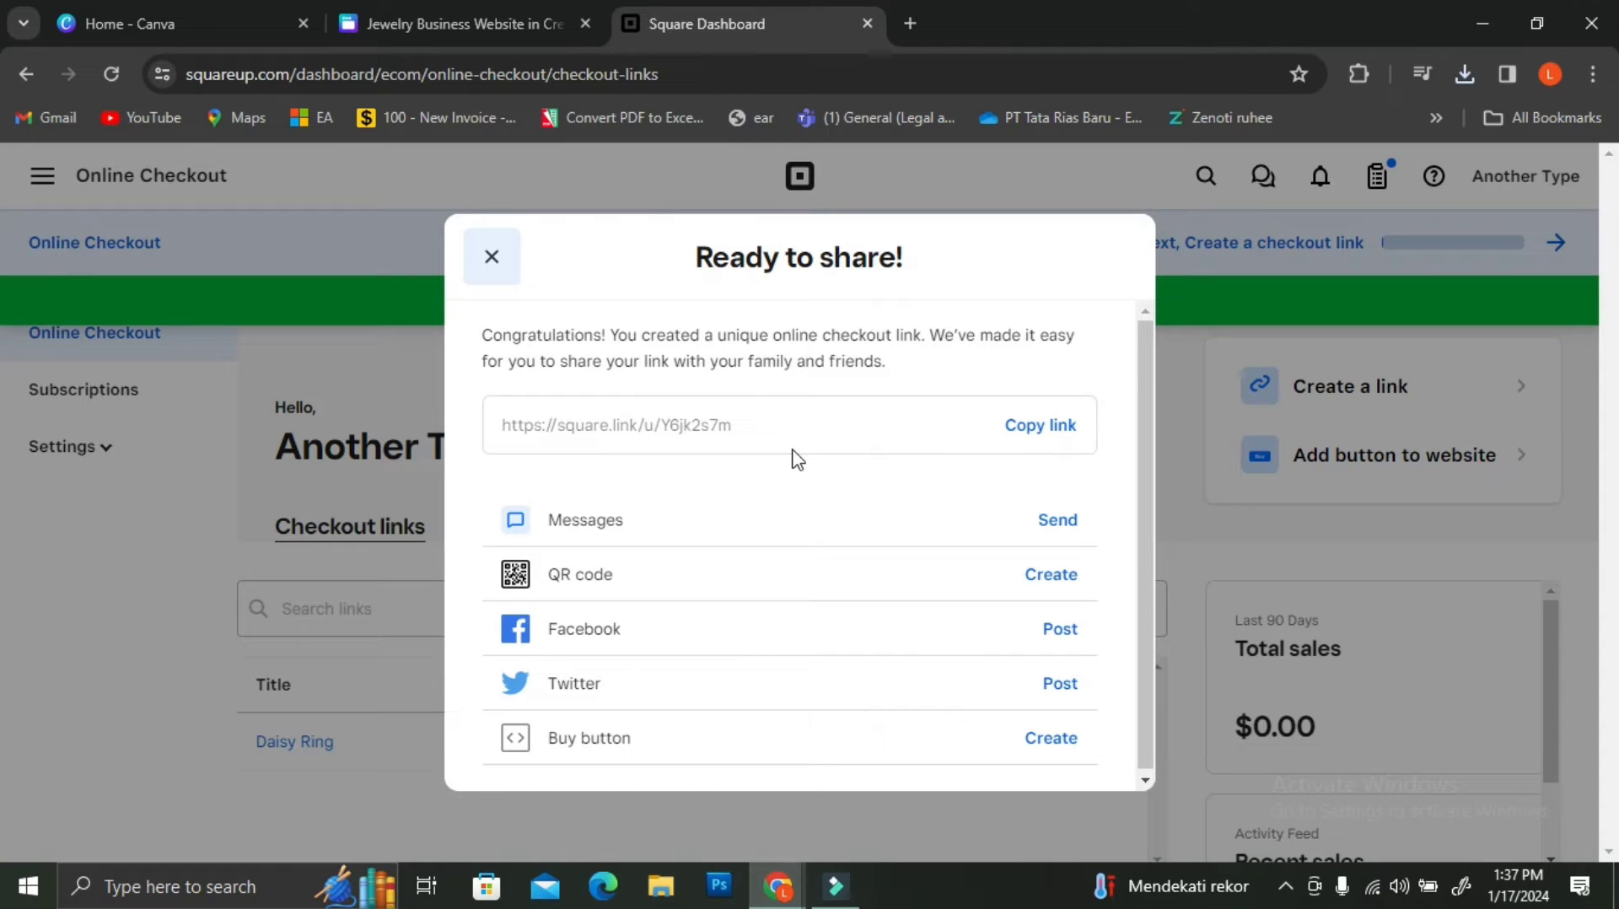
- Switch to the Canva jewelry website design and centre the framed ring photo on page 8
left_click(464, 24)
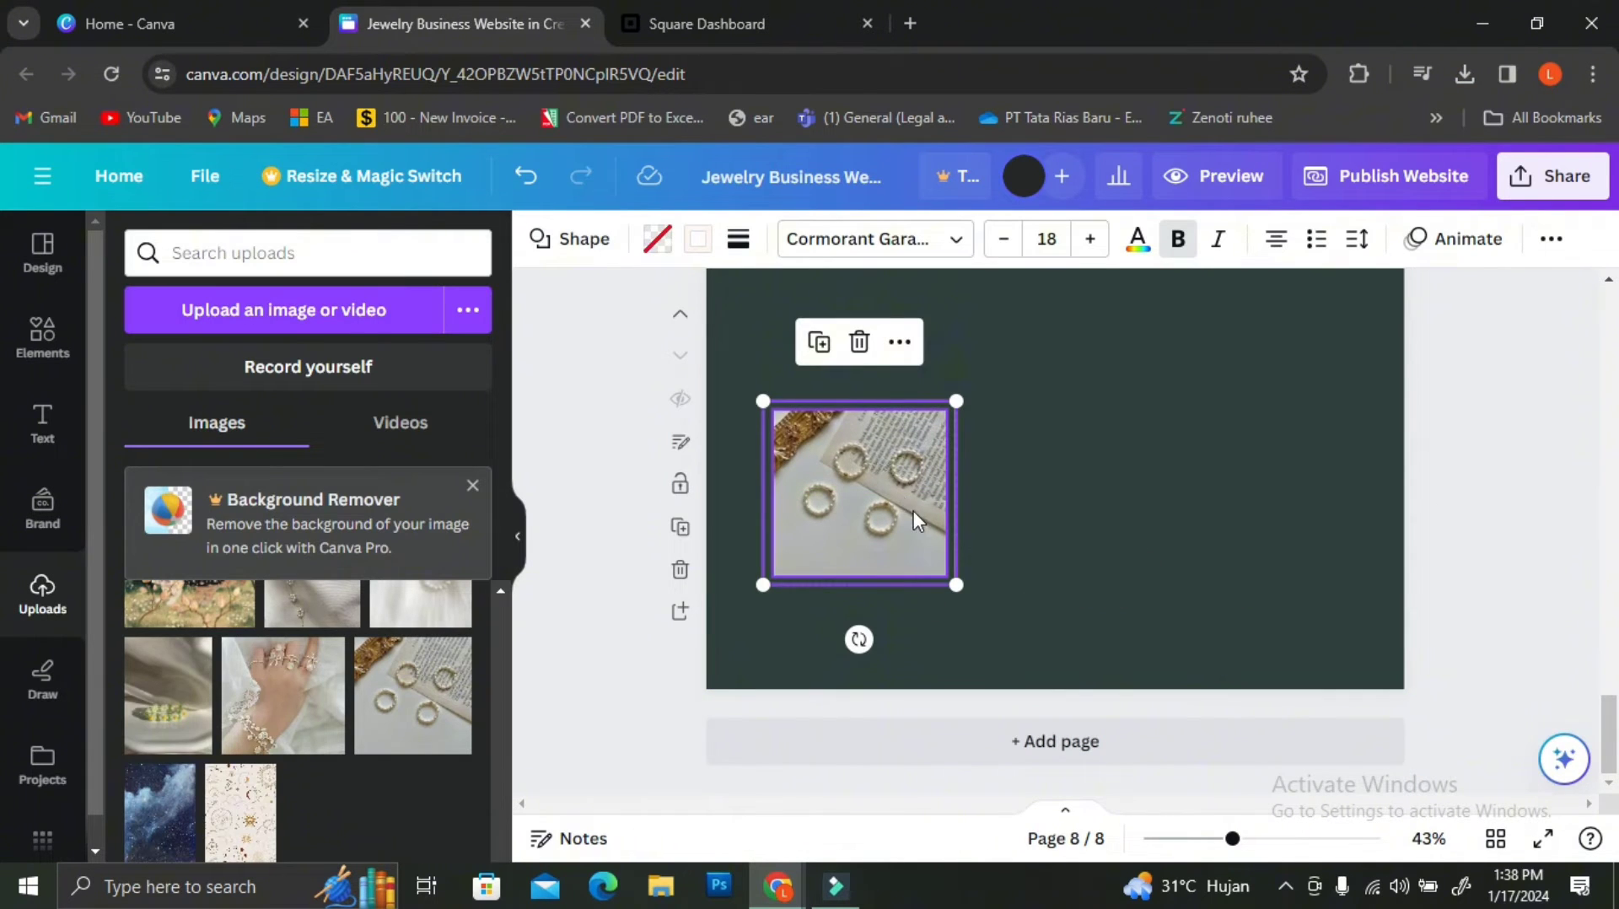
left_click_drag(918, 515, 1087, 476)
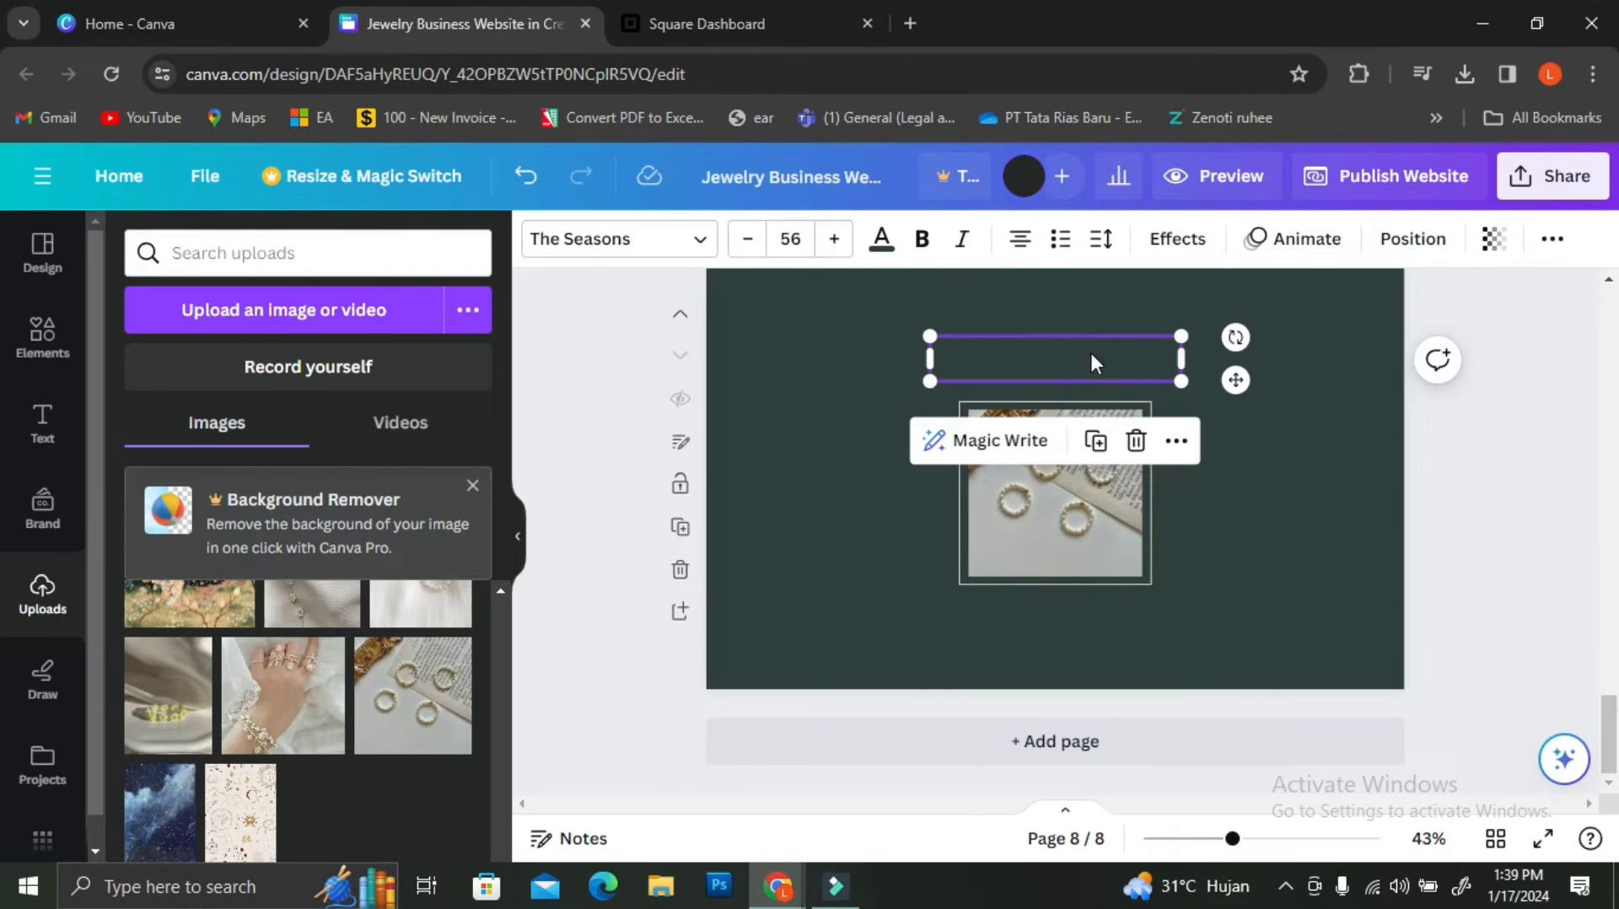
- Recolour the heading above the ring photo cream and replace its text with "Clearence Sale"
left_click(881, 239)
left_click(319, 382)
double_click(1139, 361)
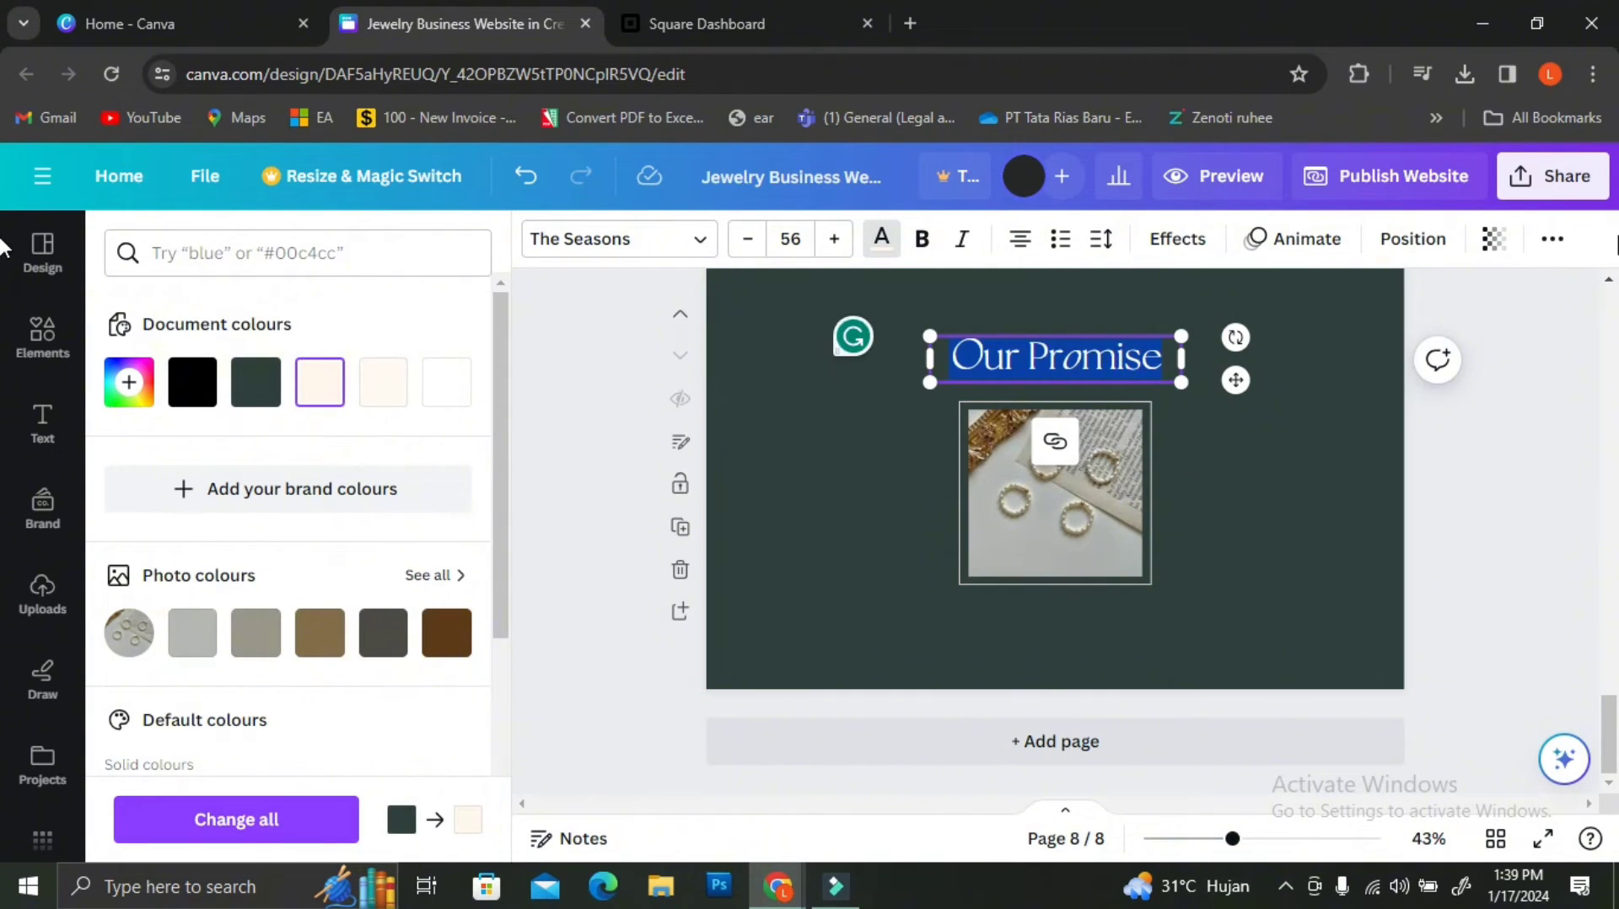
key("ctrl+i")
type("Clearence Sale")
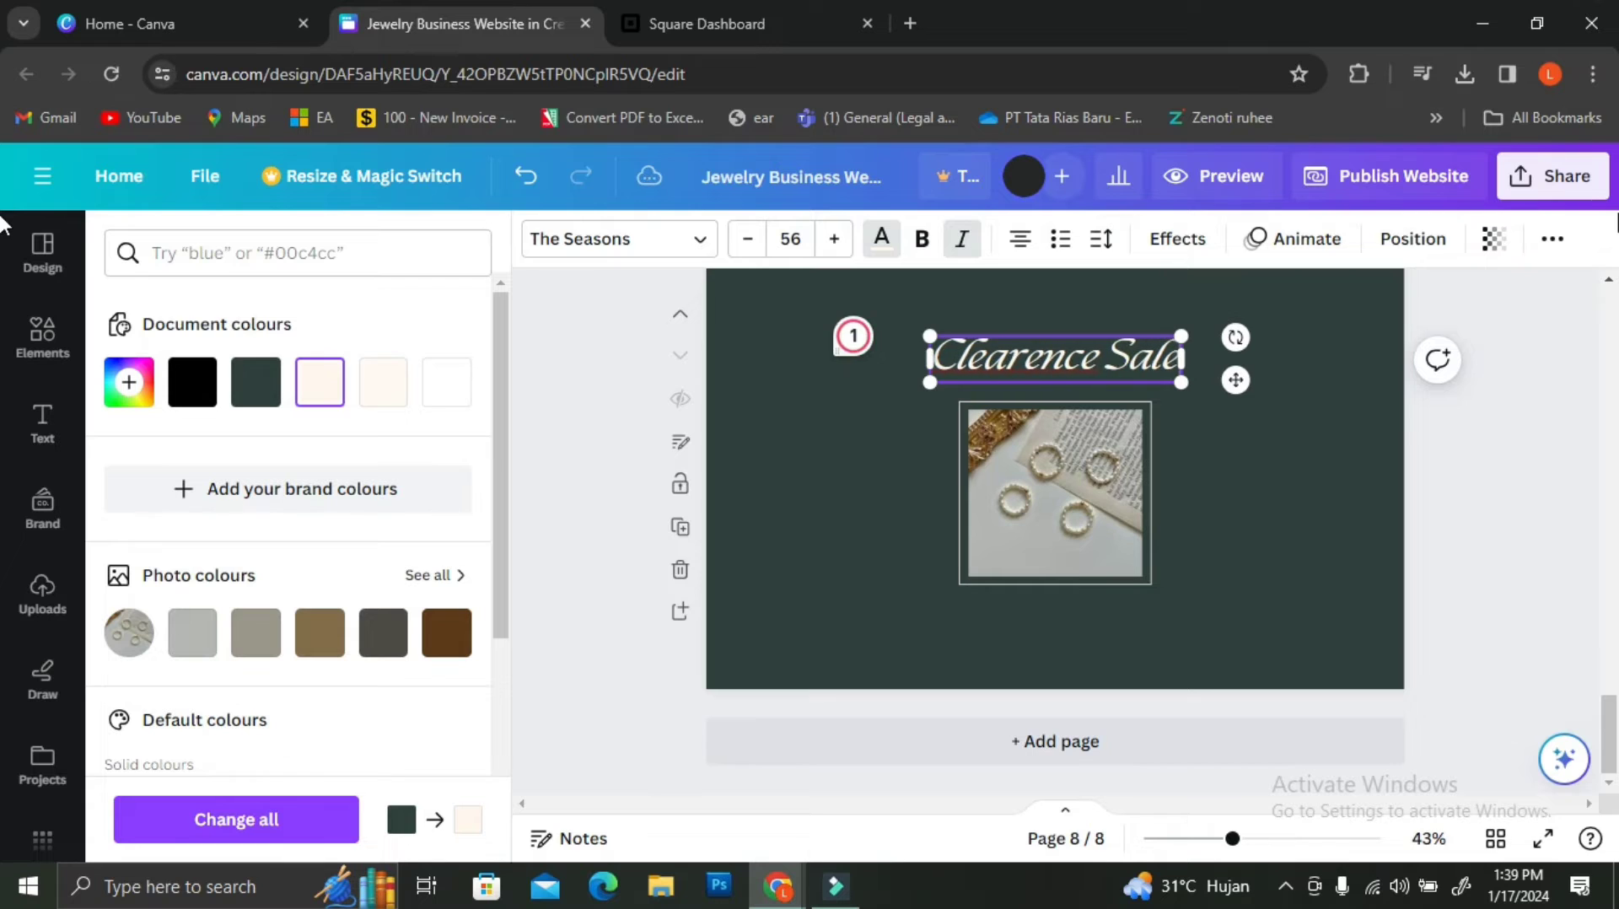
- Remove the italics from the "Clearence Sale" heading and widen its text box
left_click(1159, 364)
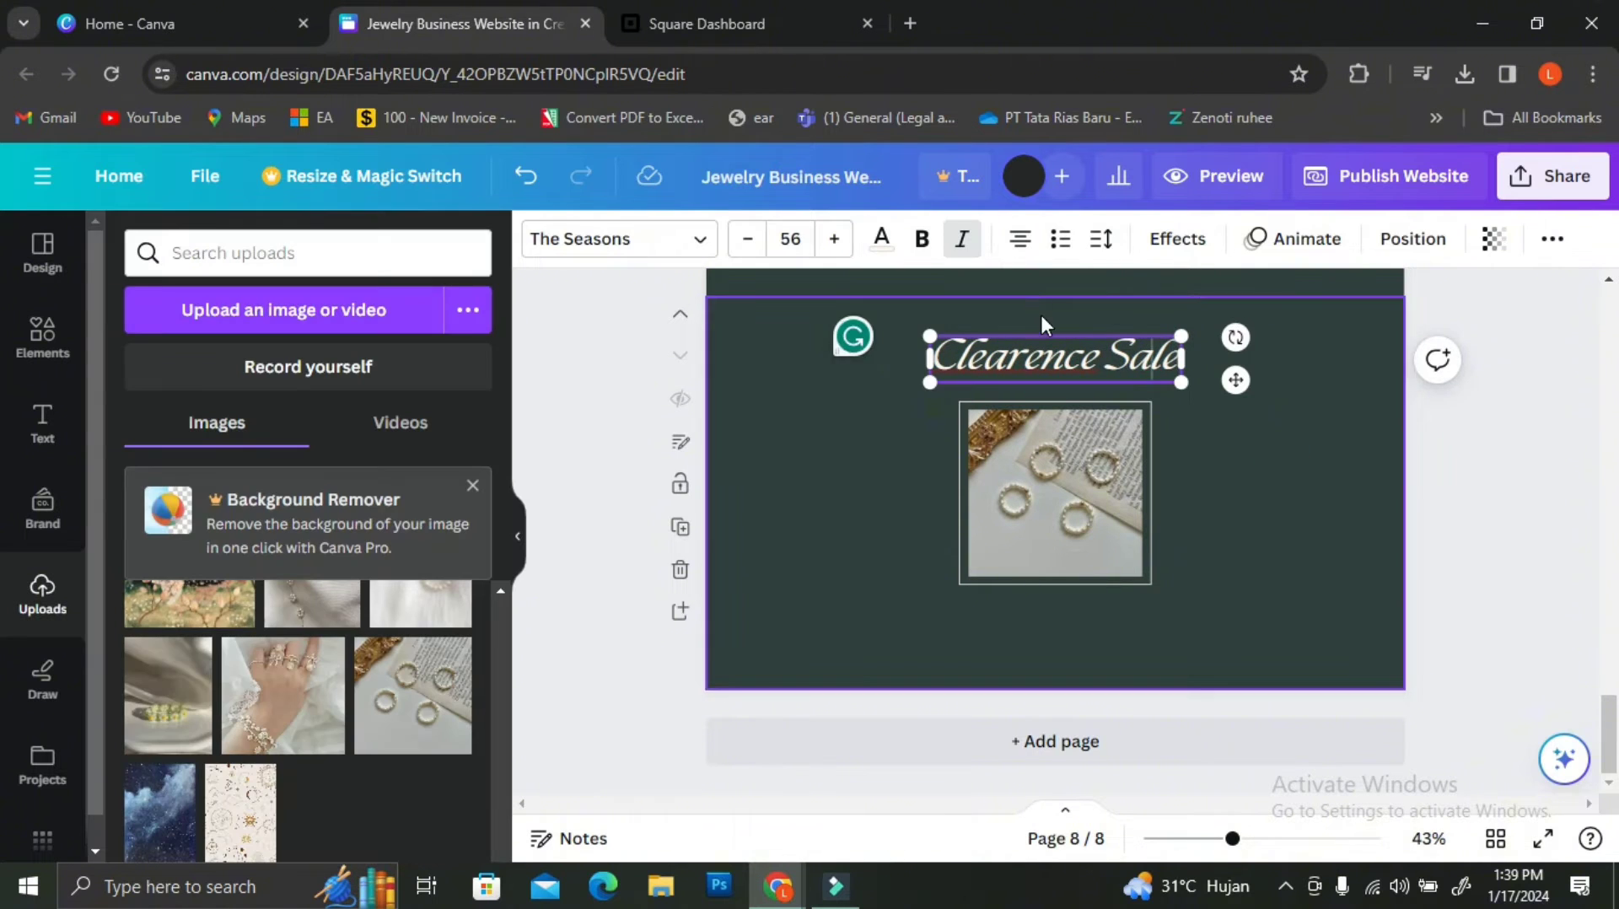
key("ctrl+a")
left_click(961, 238)
left_click_drag(1183, 377, 1226, 377)
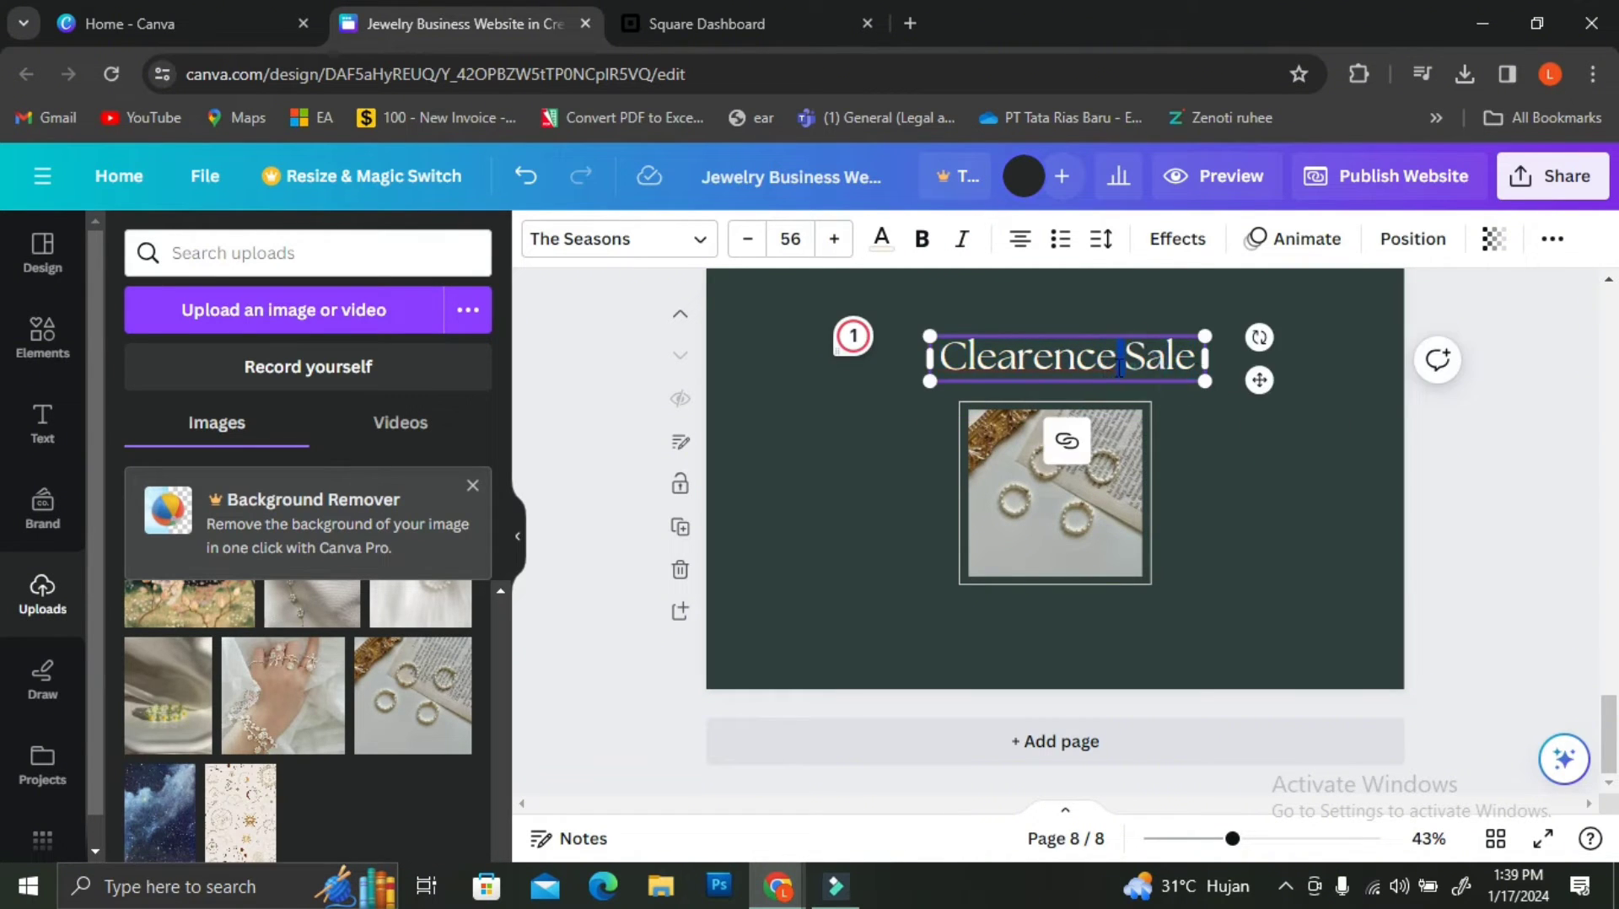
left_click(1232, 498)
- Copy the Daisy Ring caption from The Theia Collection on page 4 and centre it below the ring photo on page 8
scroll(1228, 504, "up", 5)
scroll(1228, 504, "up", 10)
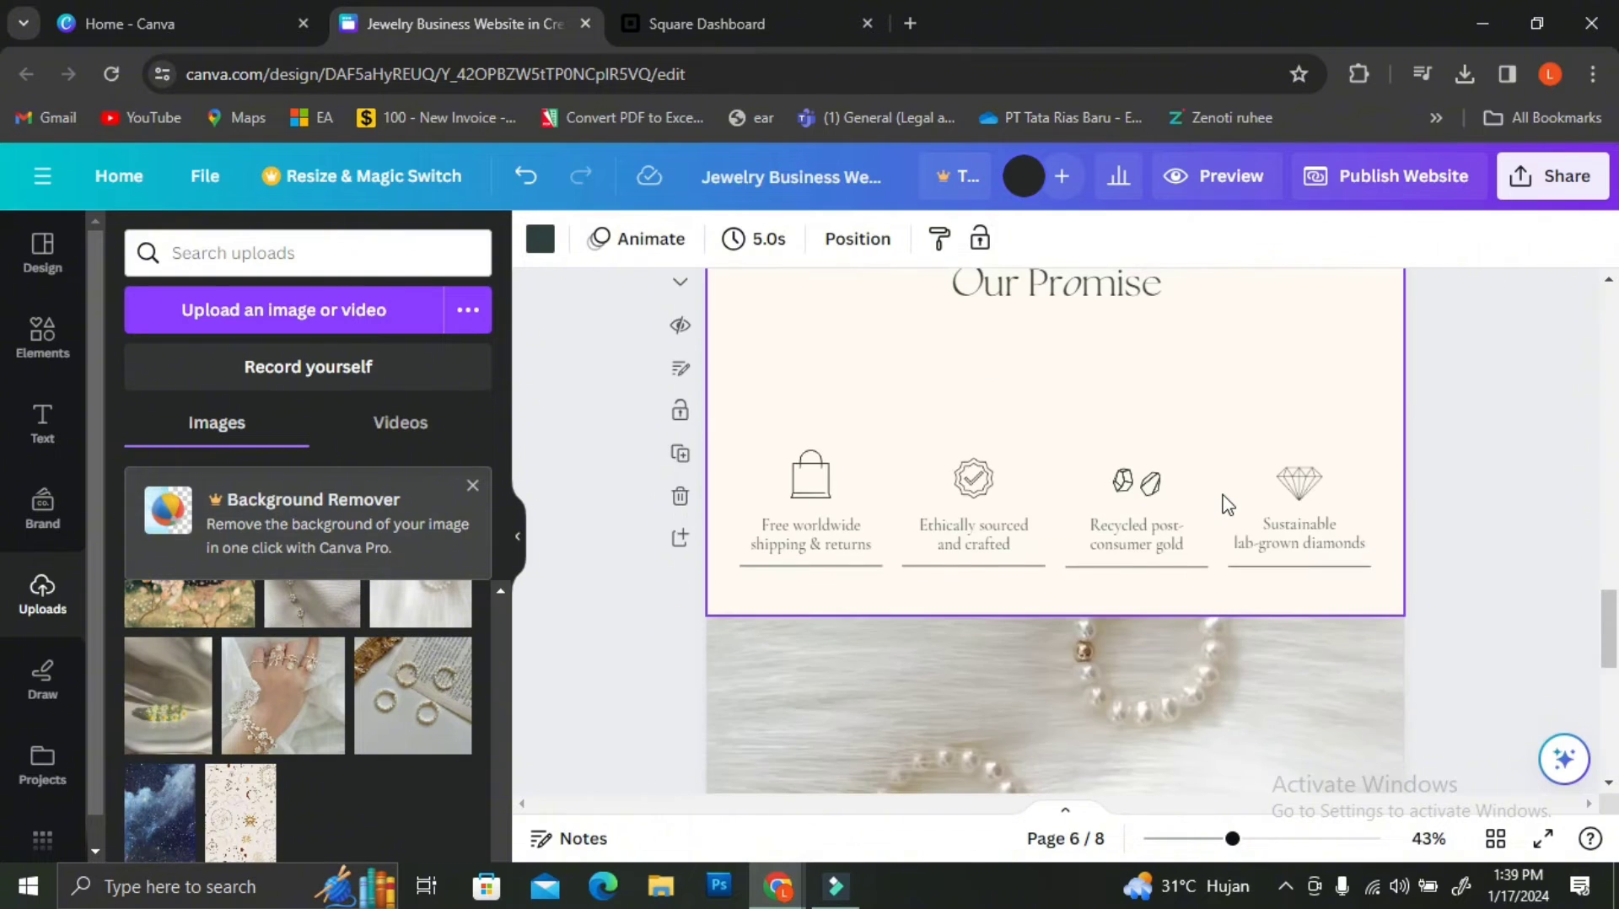
left_click(1080, 622)
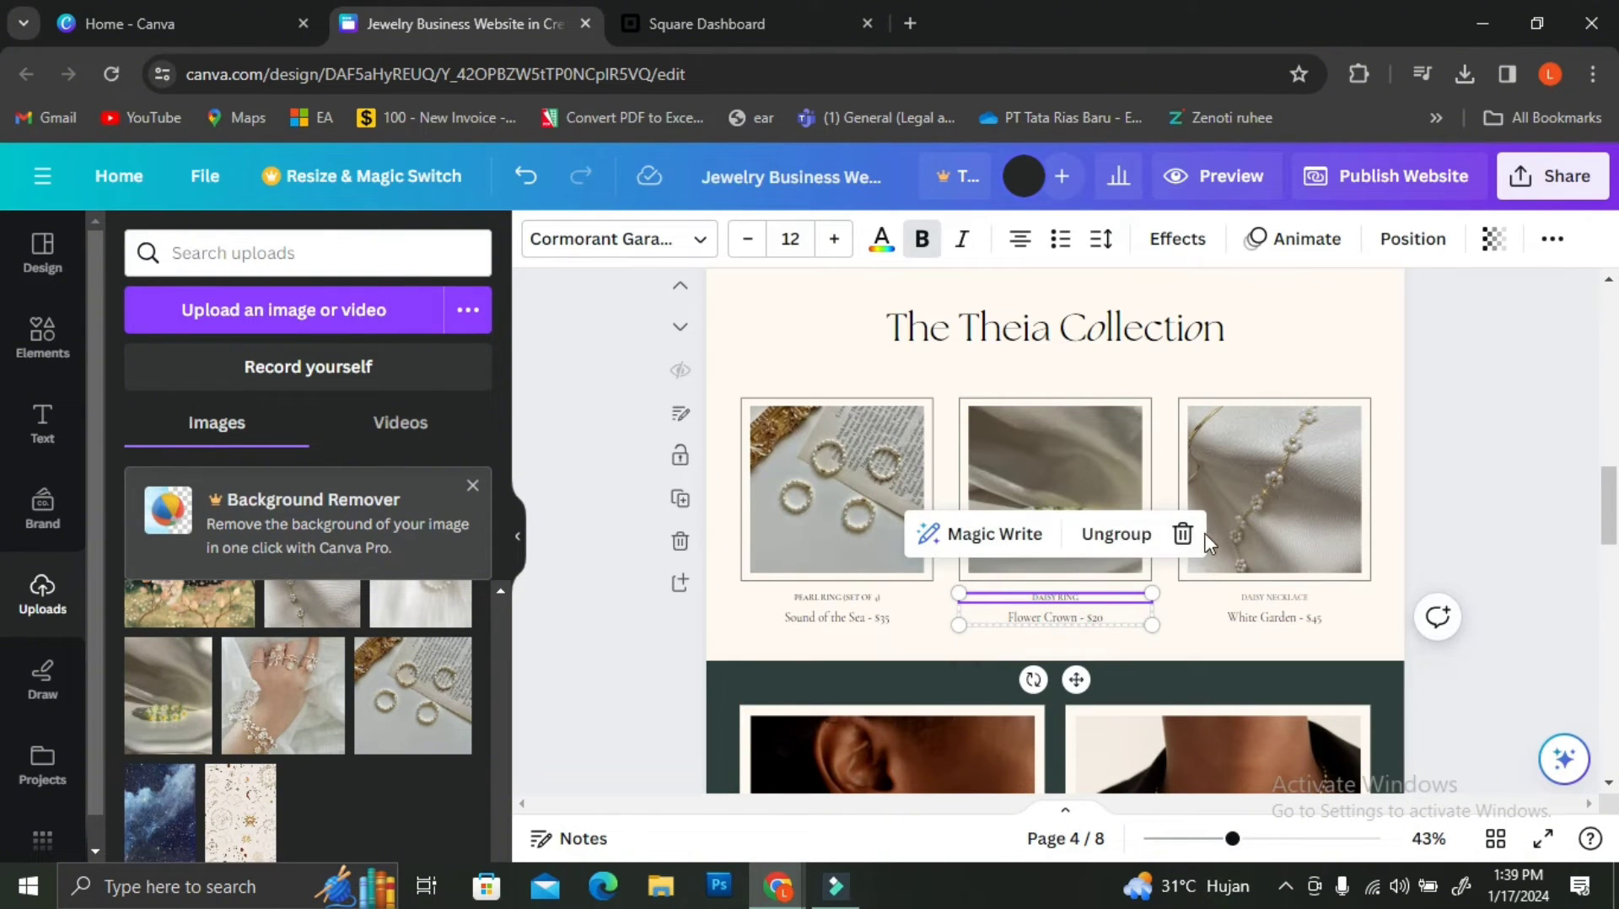
scroll(1083, 631, "down", 13)
left_click_drag(1081, 627, 1077, 685)
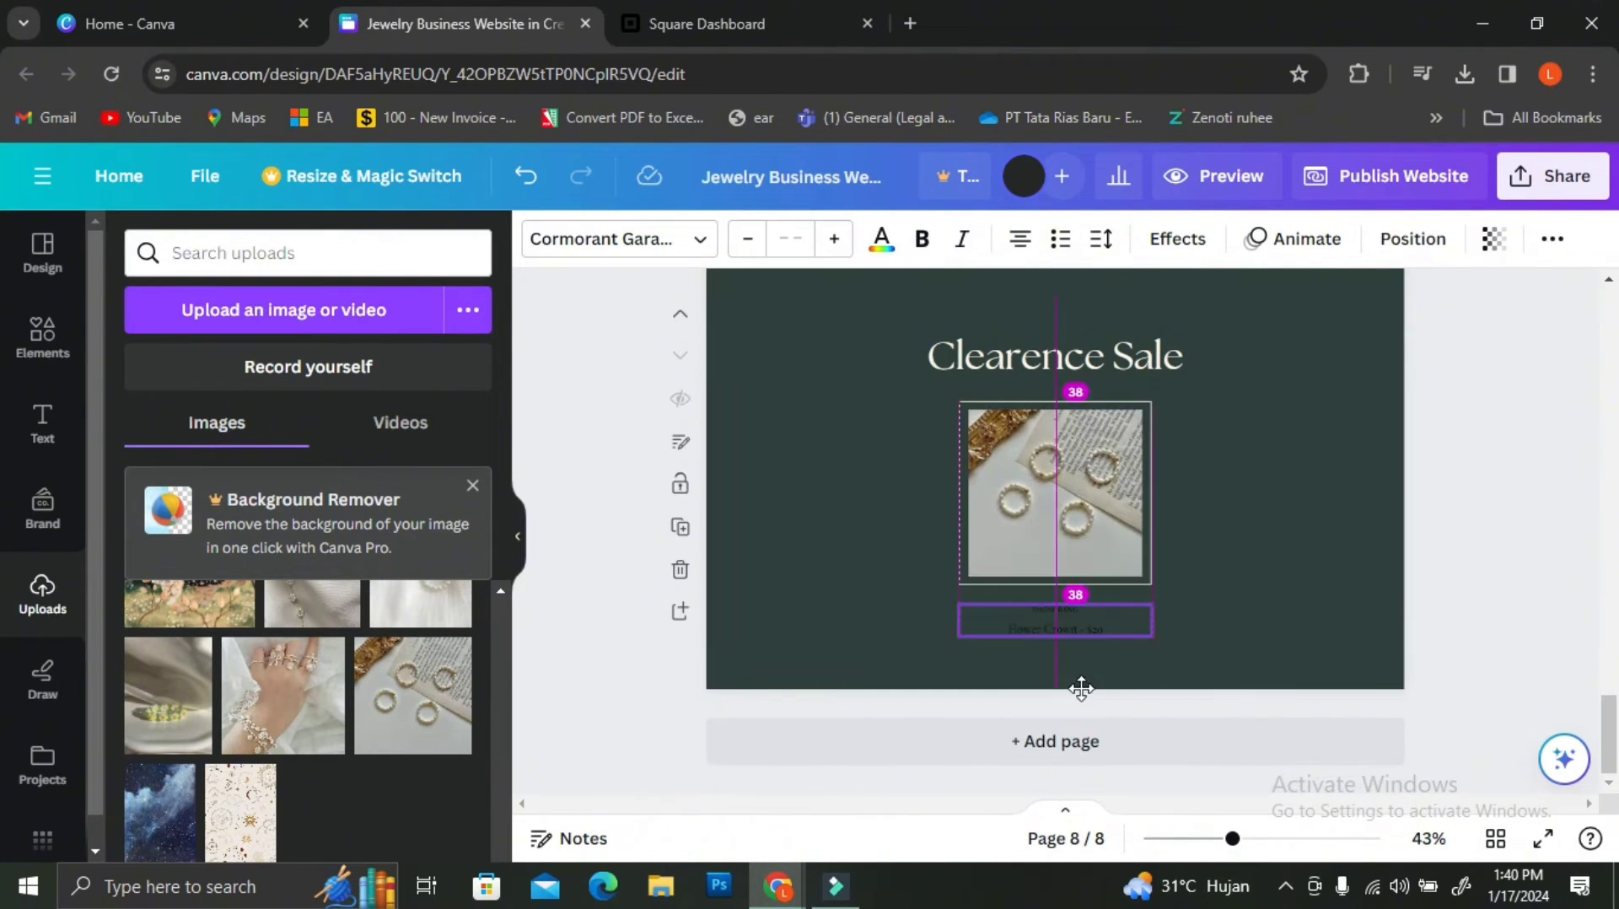
- Recolour the copied caption in a light colour and change its first line to "SET OF DAISY RING"
left_click(881, 238)
double_click(1065, 608)
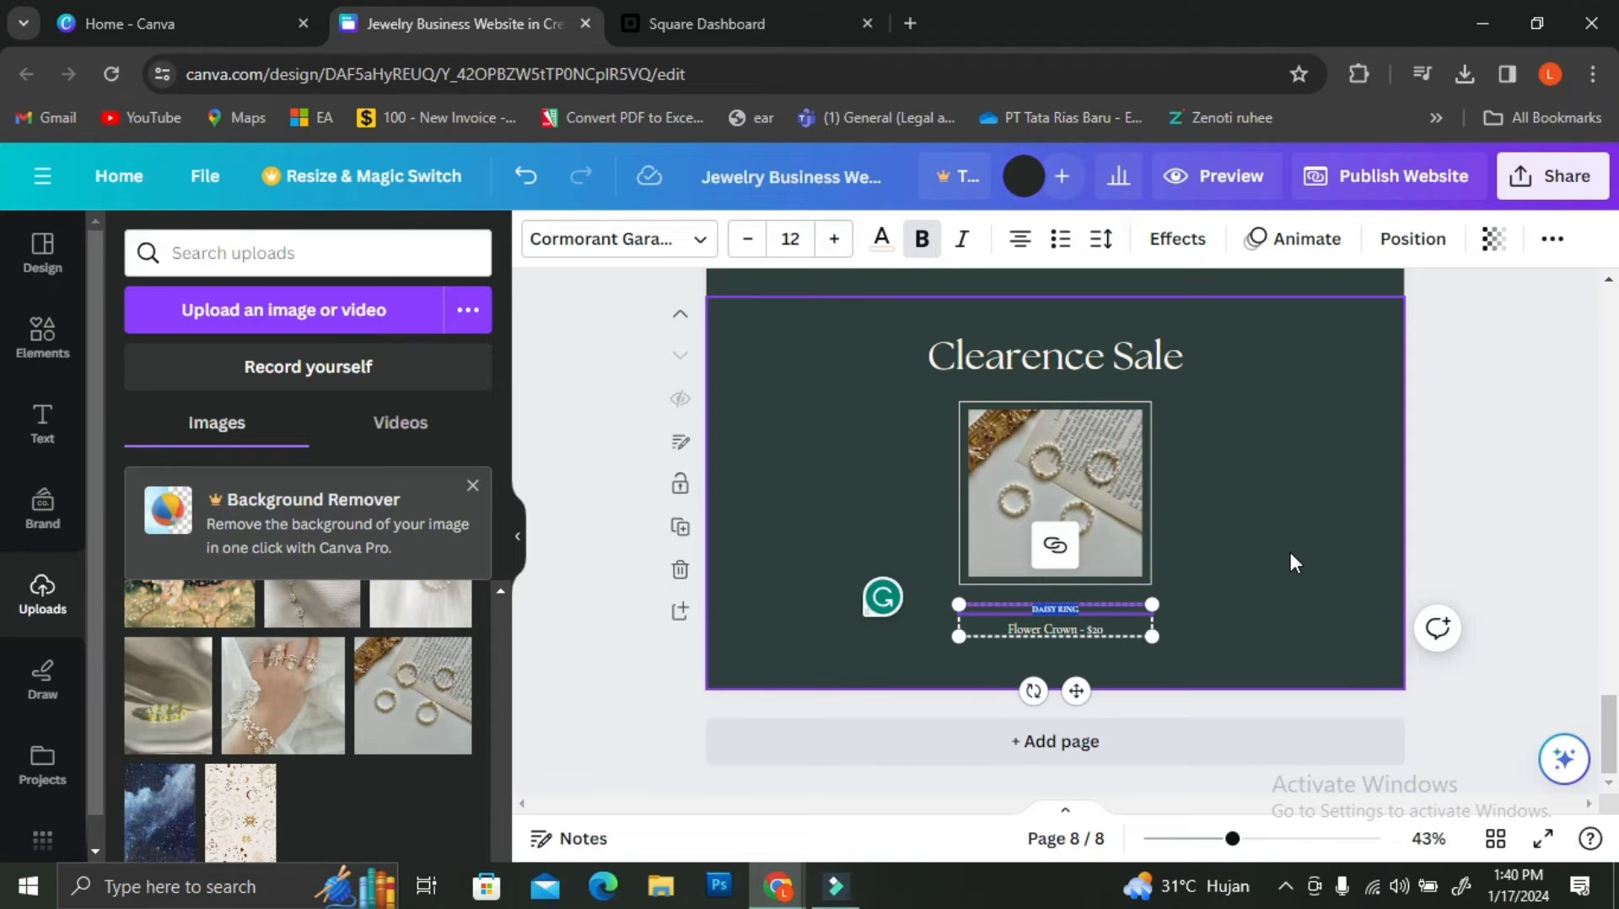
type("SET OF DAISY RING")
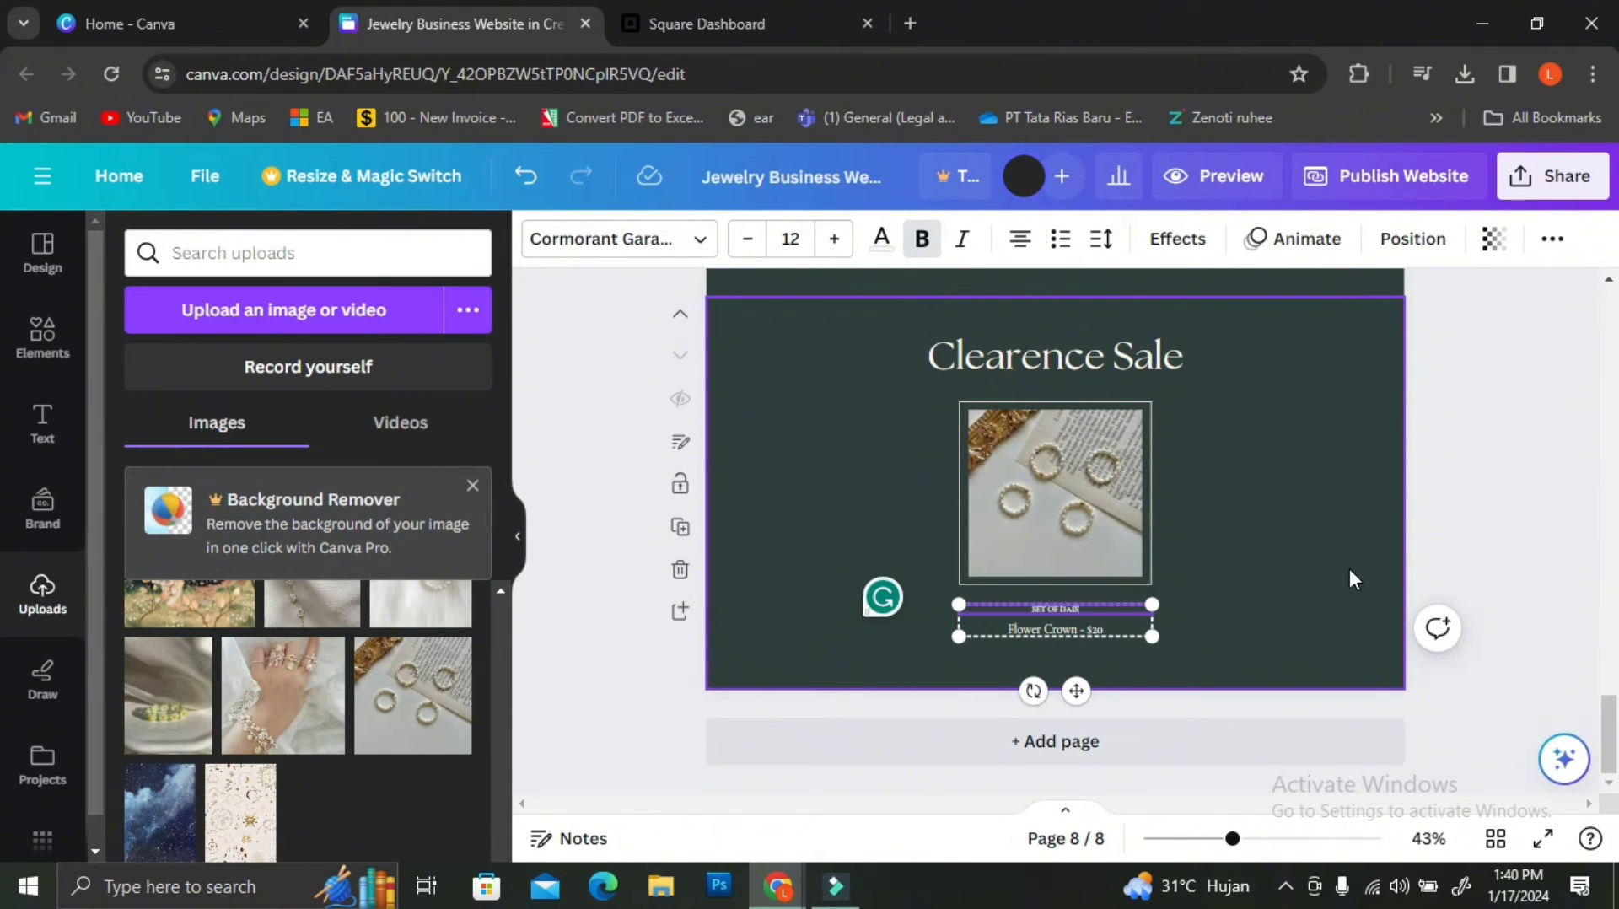
- Ungroup the two caption lines below the ring photo
left_click(1089, 629)
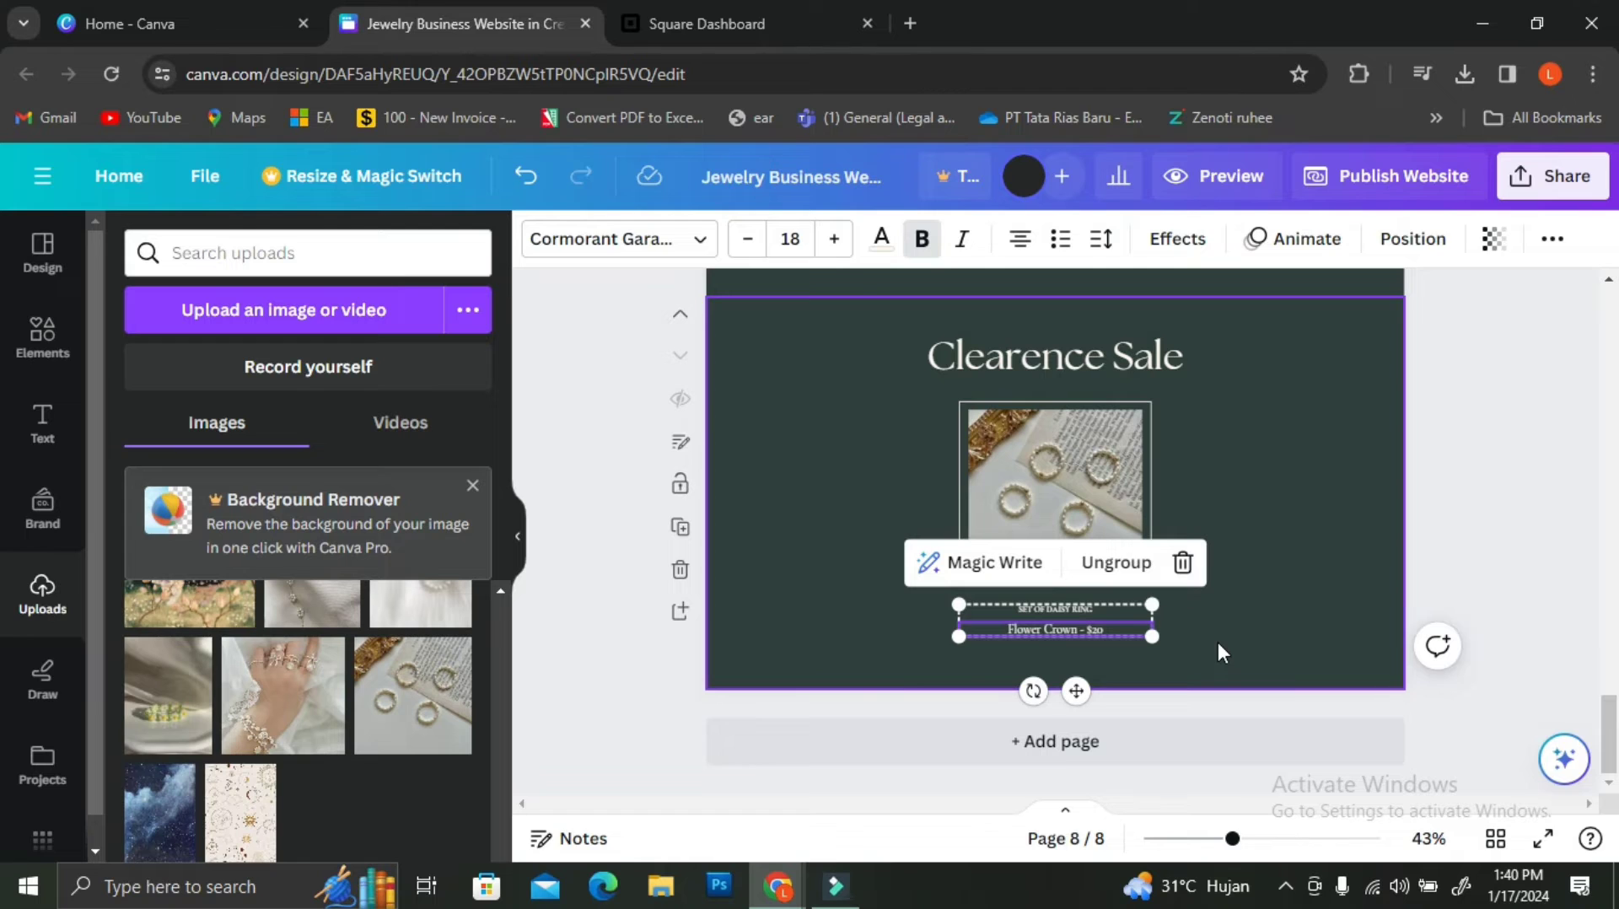
key("ctrl+plus")
key("ctrl+plus")
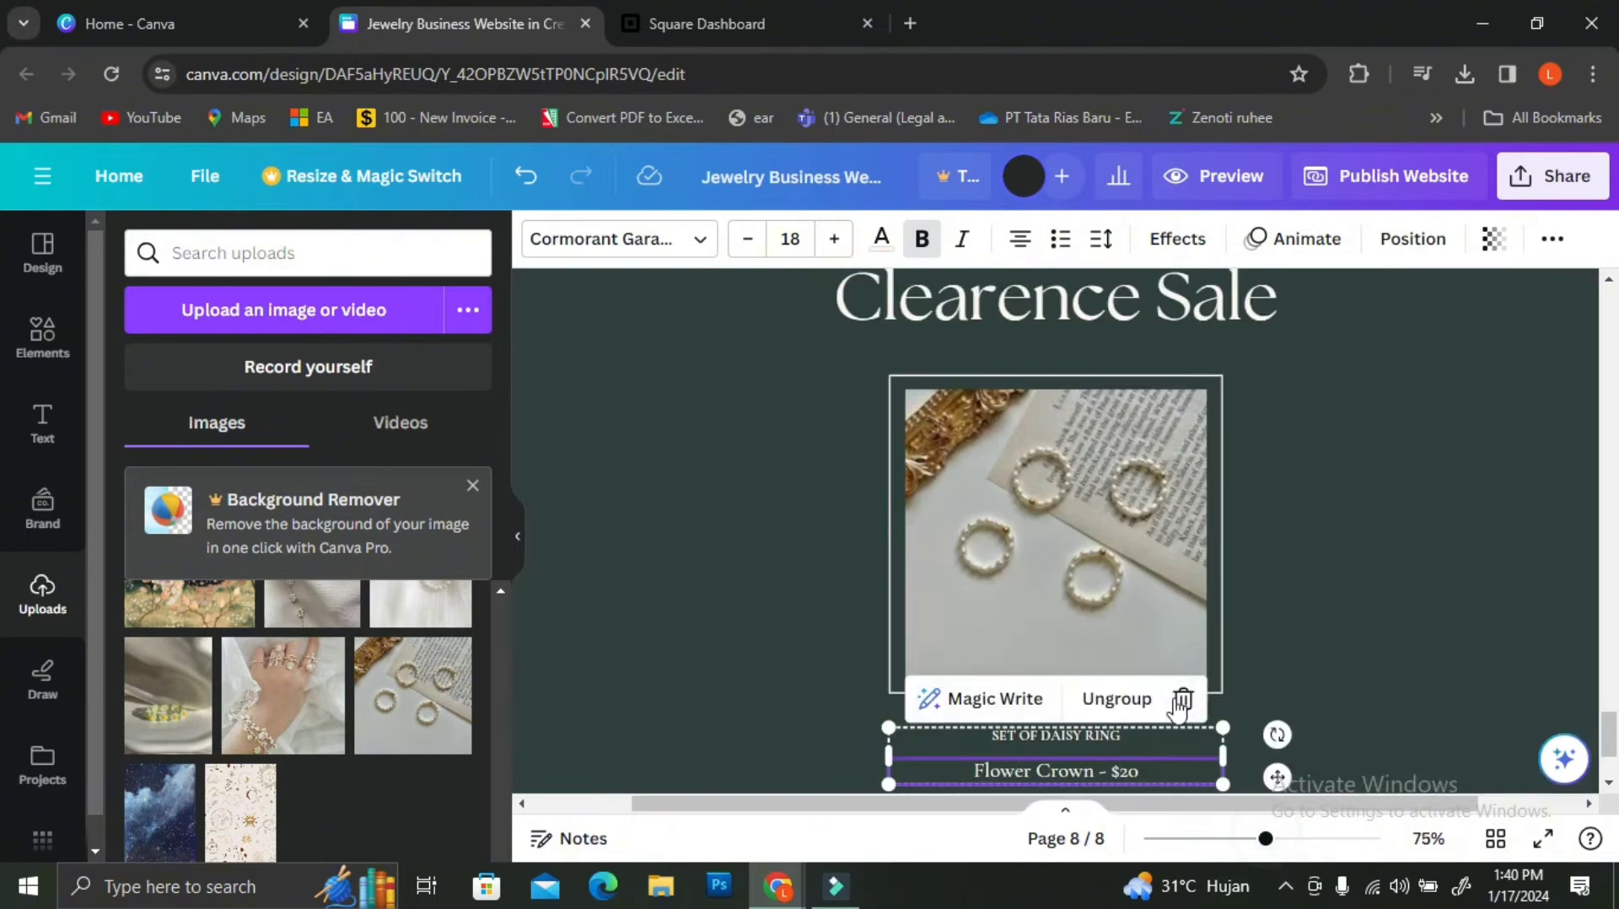
left_click(1143, 523)
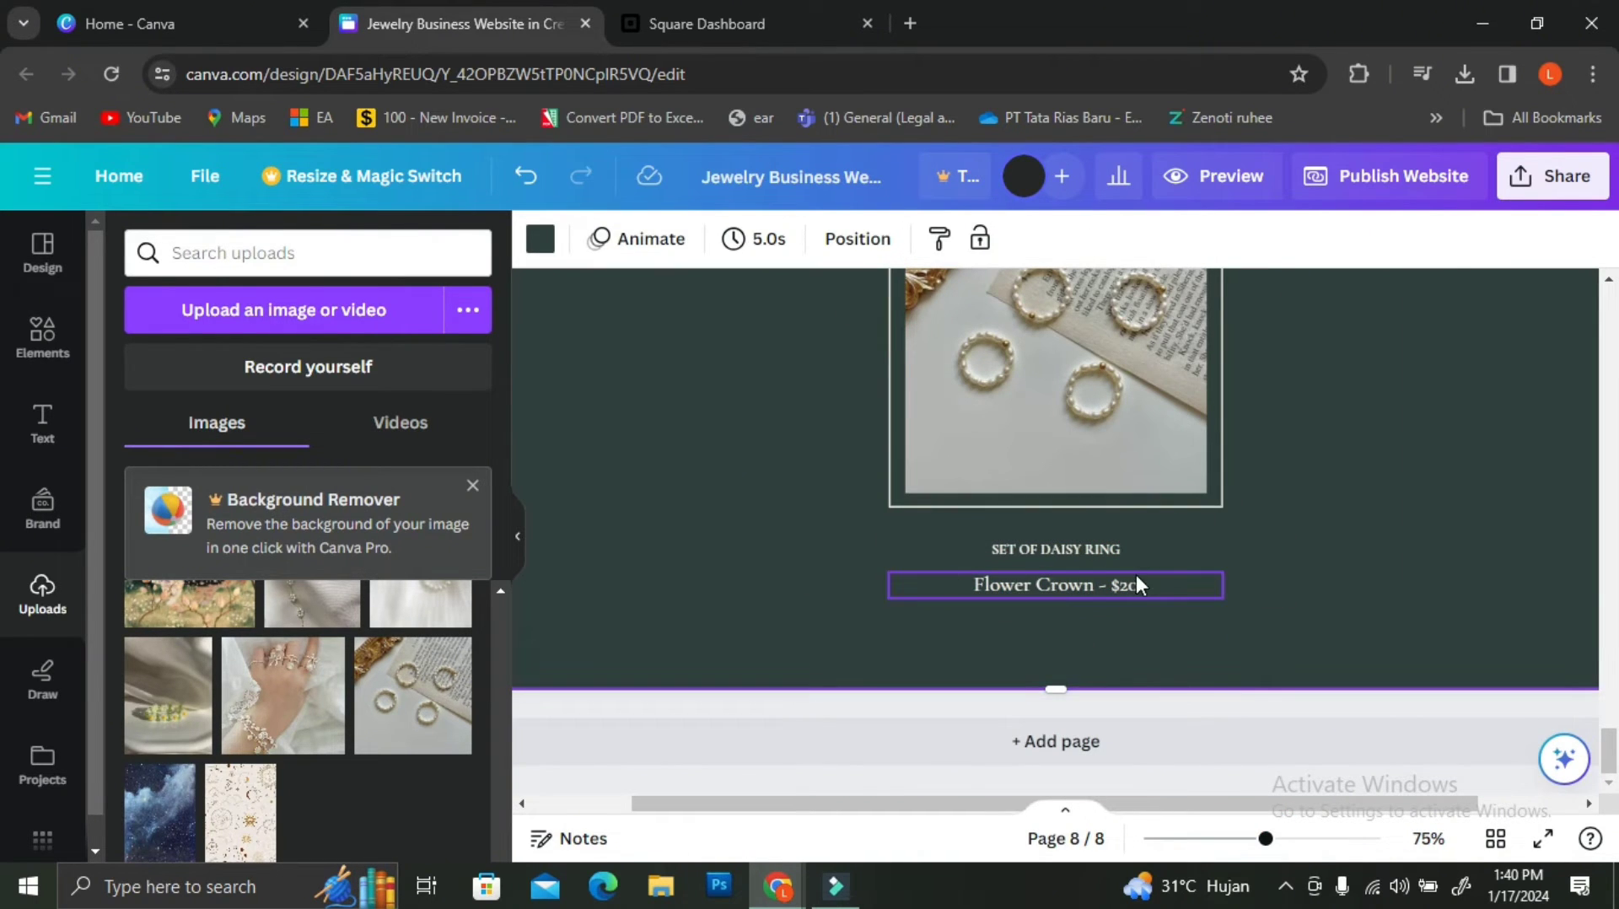
- Add a rounded square behind the "Flower Crown - $20" line and shrink it into a small button around the text
left_click(43, 337)
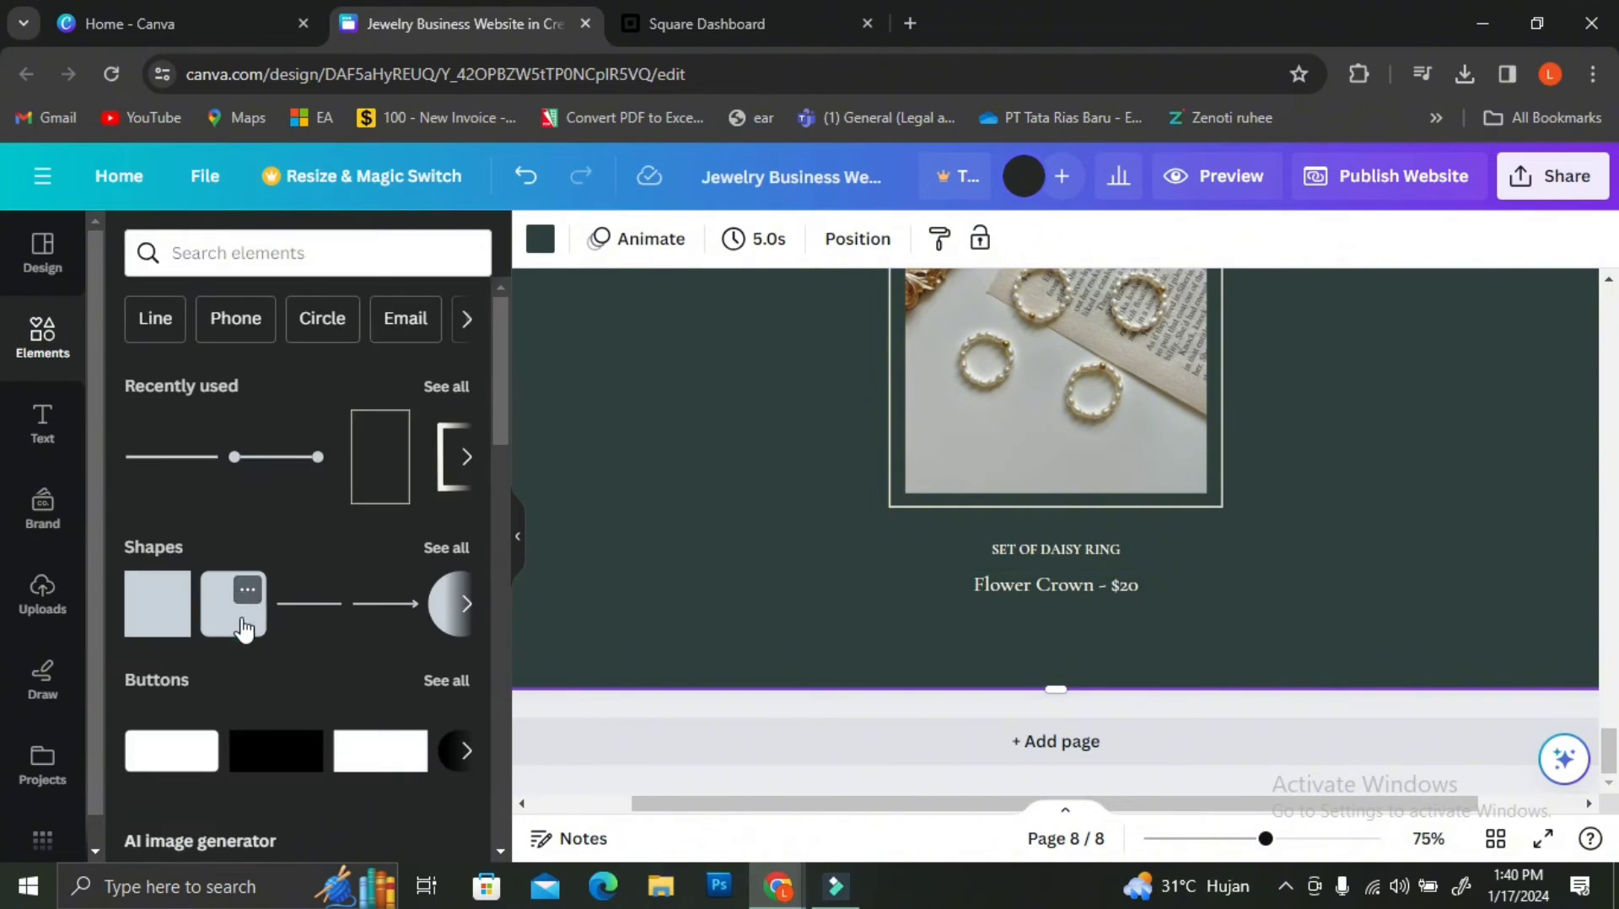
left_click(236, 606)
left_click_drag(1149, 372, 1081, 653)
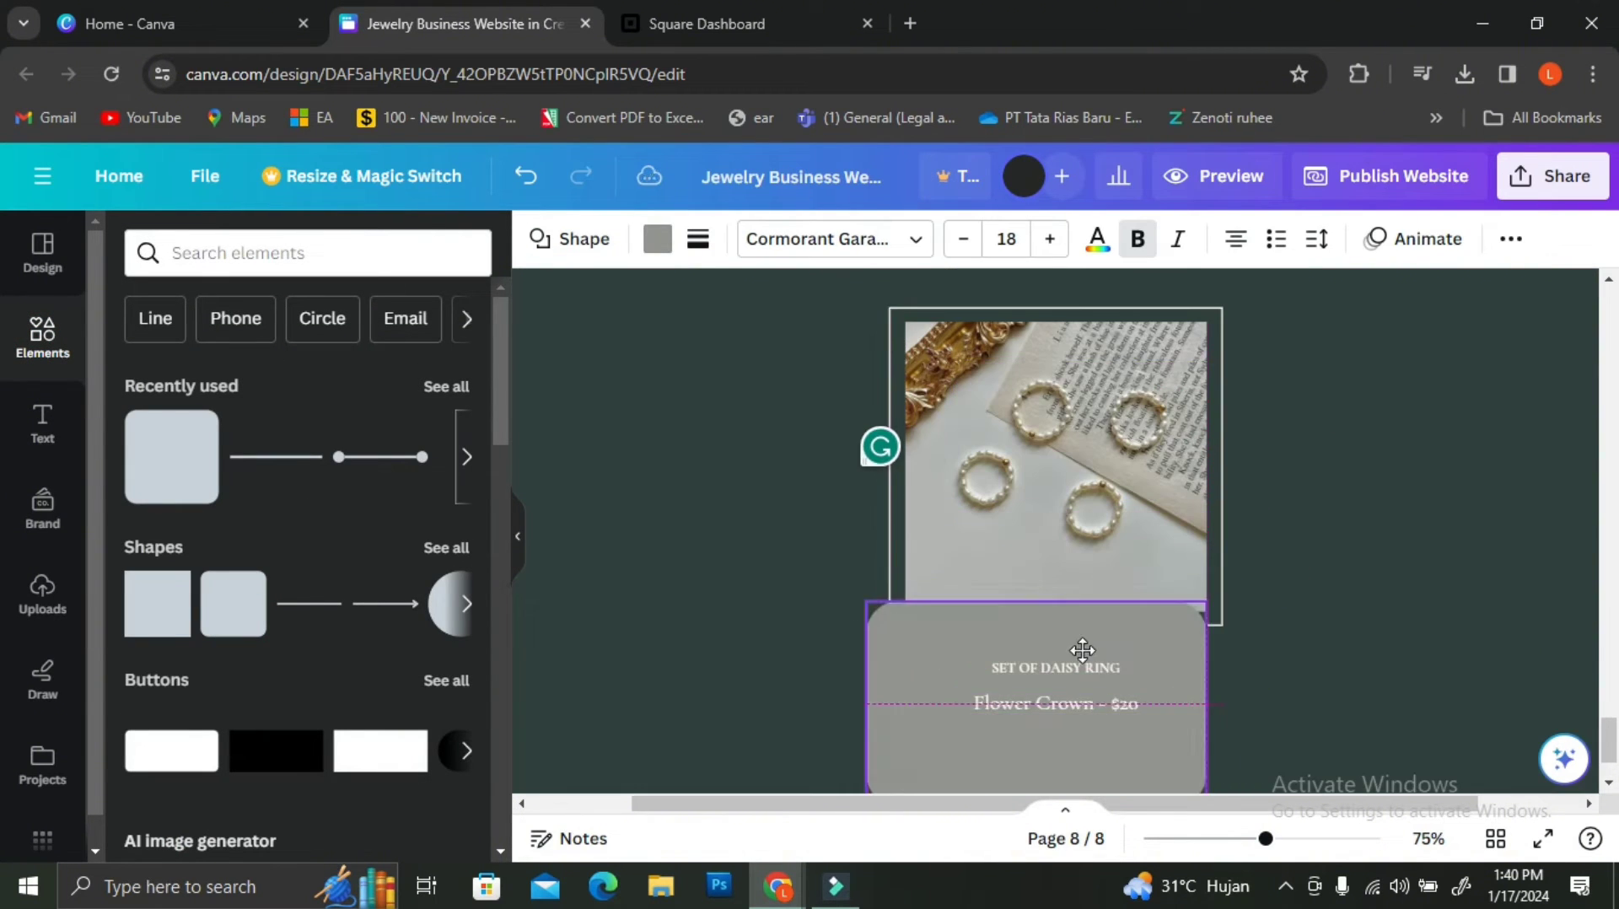
left_click_drag(1058, 483, 1059, 560)
left_click_drag(1053, 689, 1065, 601)
left_click_drag(883, 584, 952, 584)
left_click_drag(1222, 584, 1156, 585)
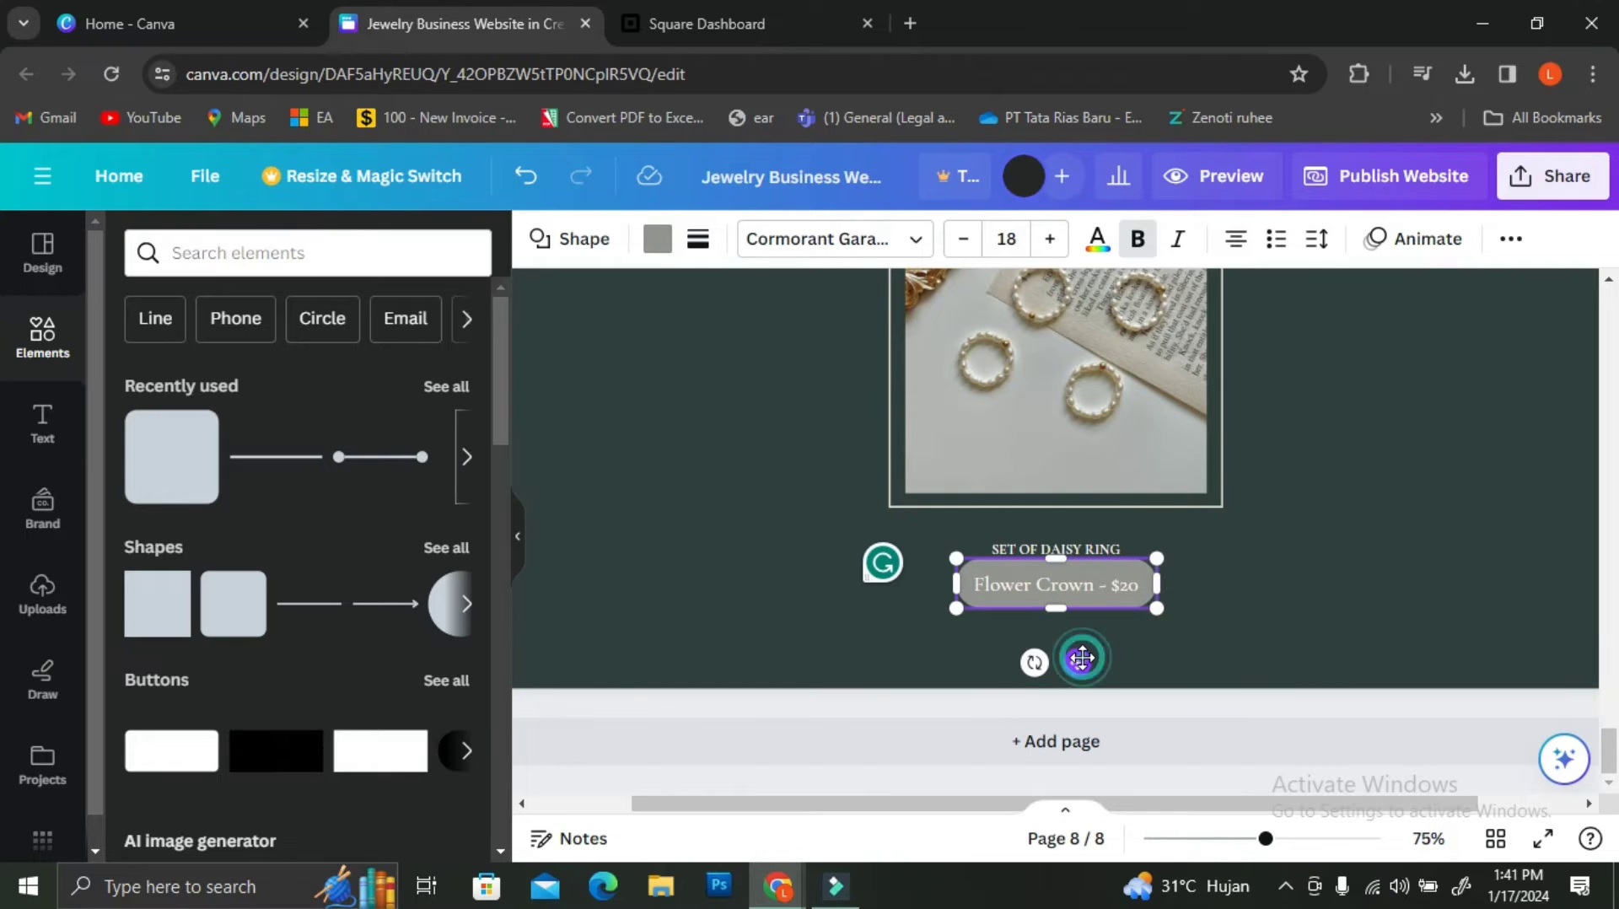
- Fill the button shape with brown from the photo colours and change its label to "Add to Cart!"
left_click(658, 239)
left_click(320, 697)
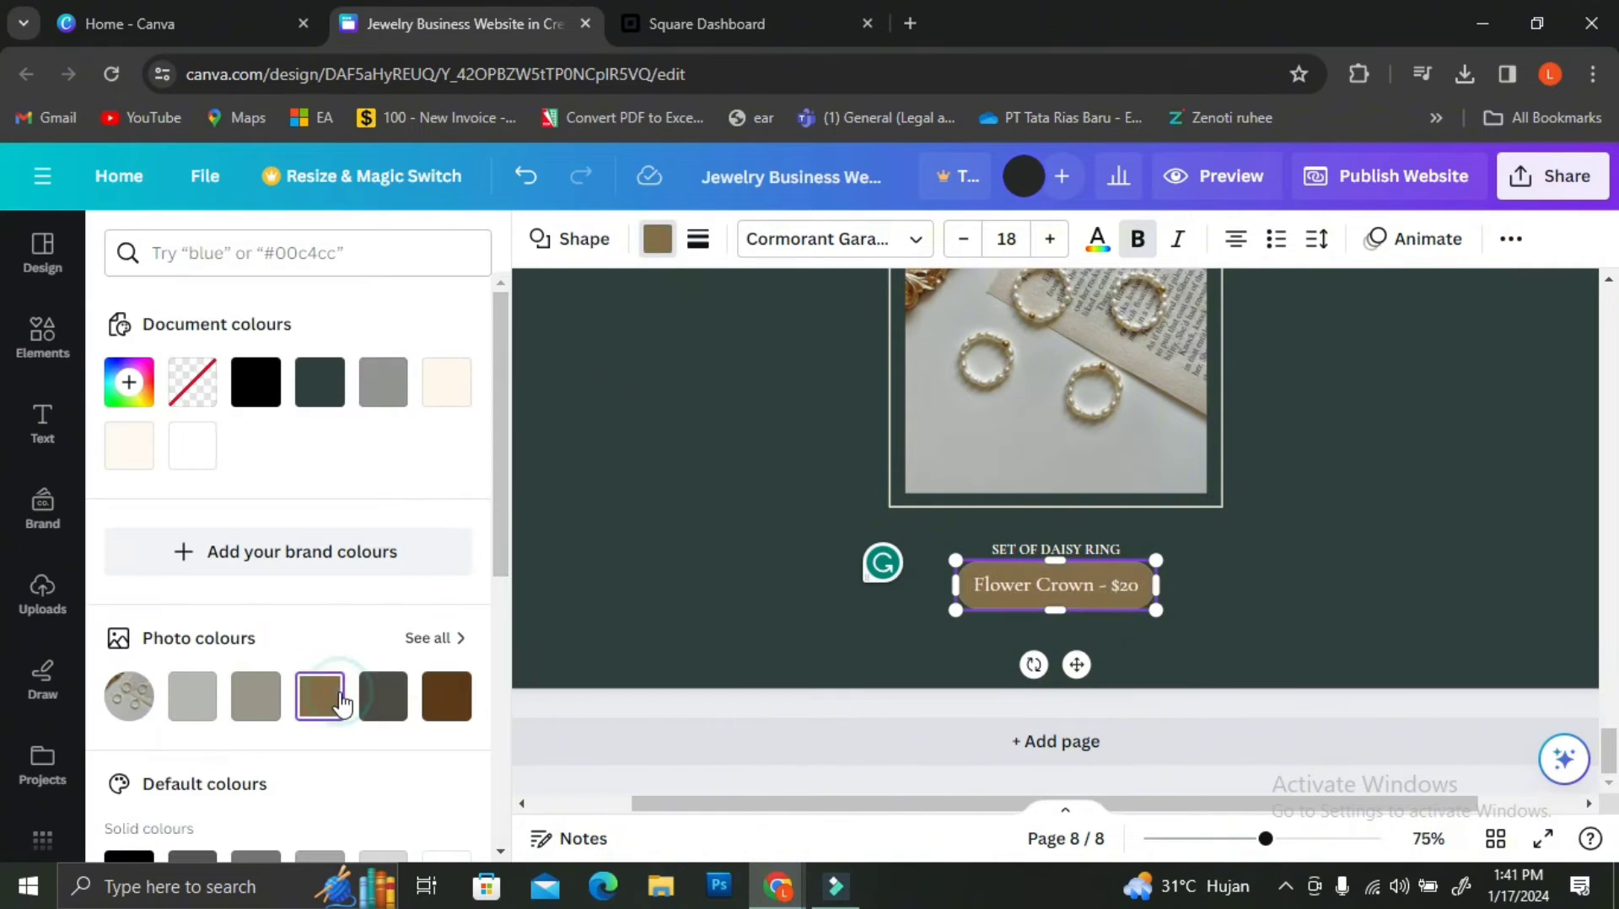
left_click(1227, 554)
double_click(1116, 581)
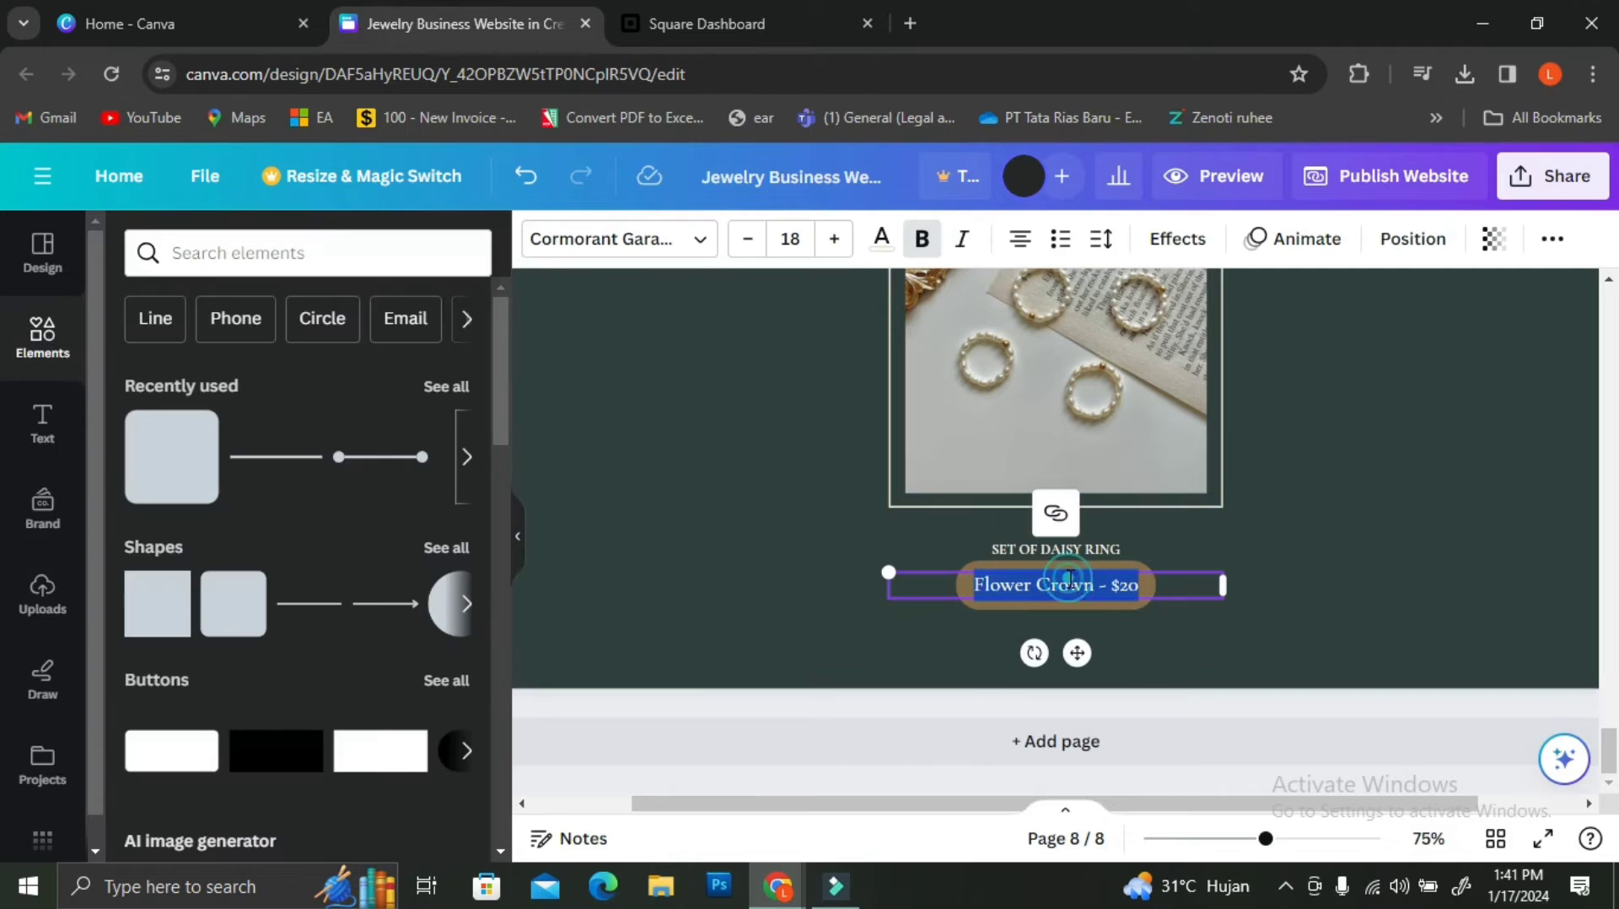
type("Add to Cart!")
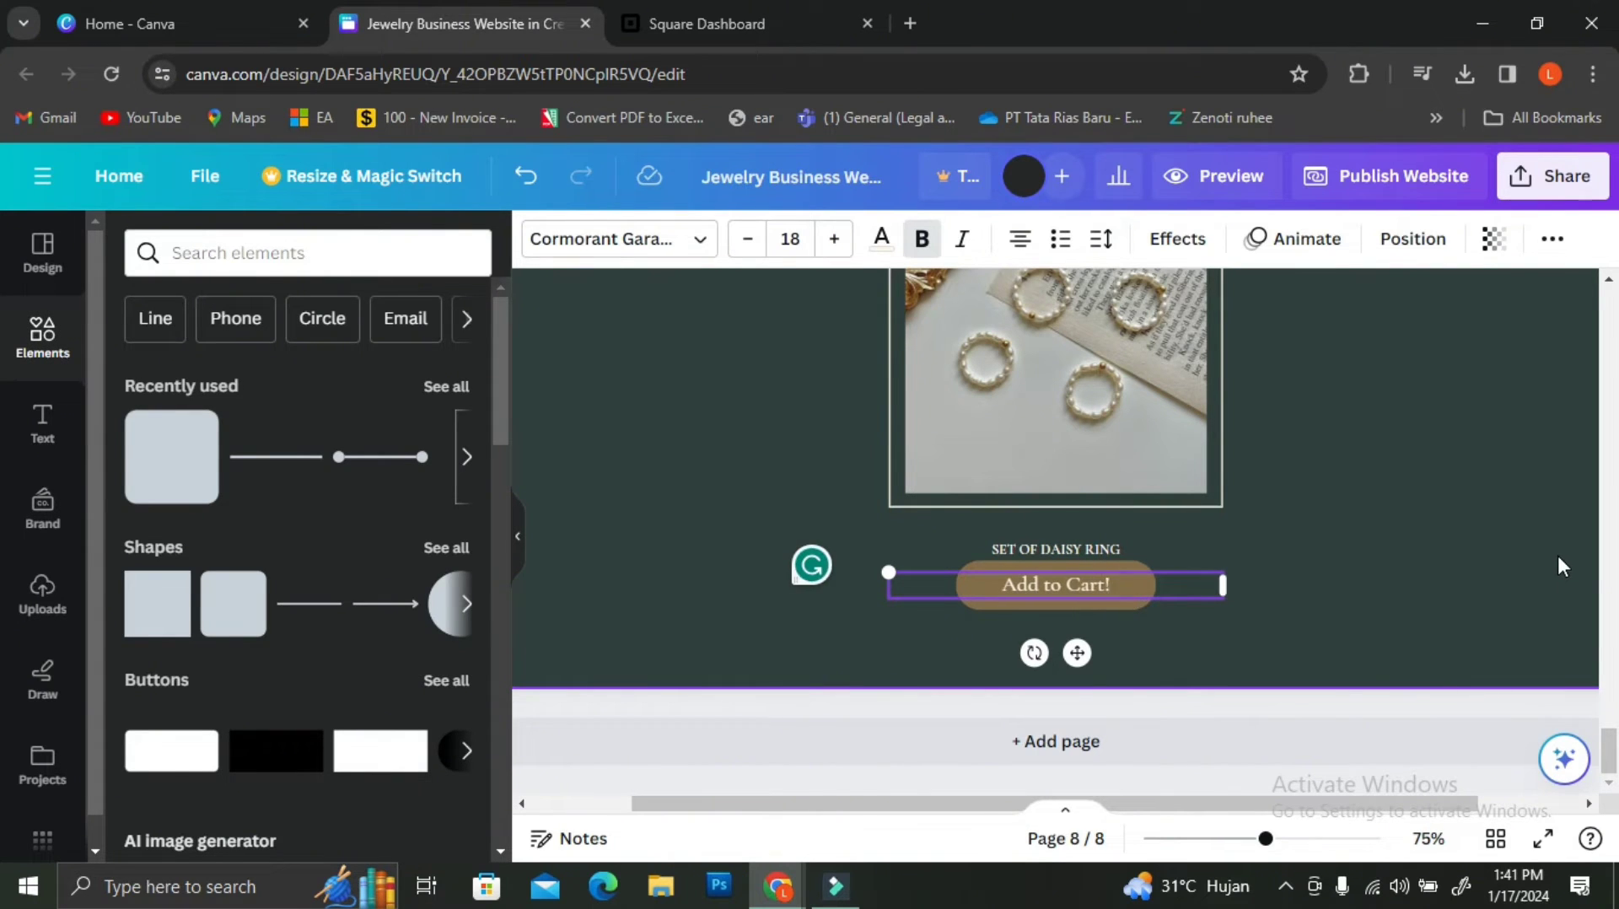
- Duplicate the "SET OF DAISY RING" line just above the button and change the lower copy to "ONLY $35"
left_click_drag(1065, 548, 1110, 540)
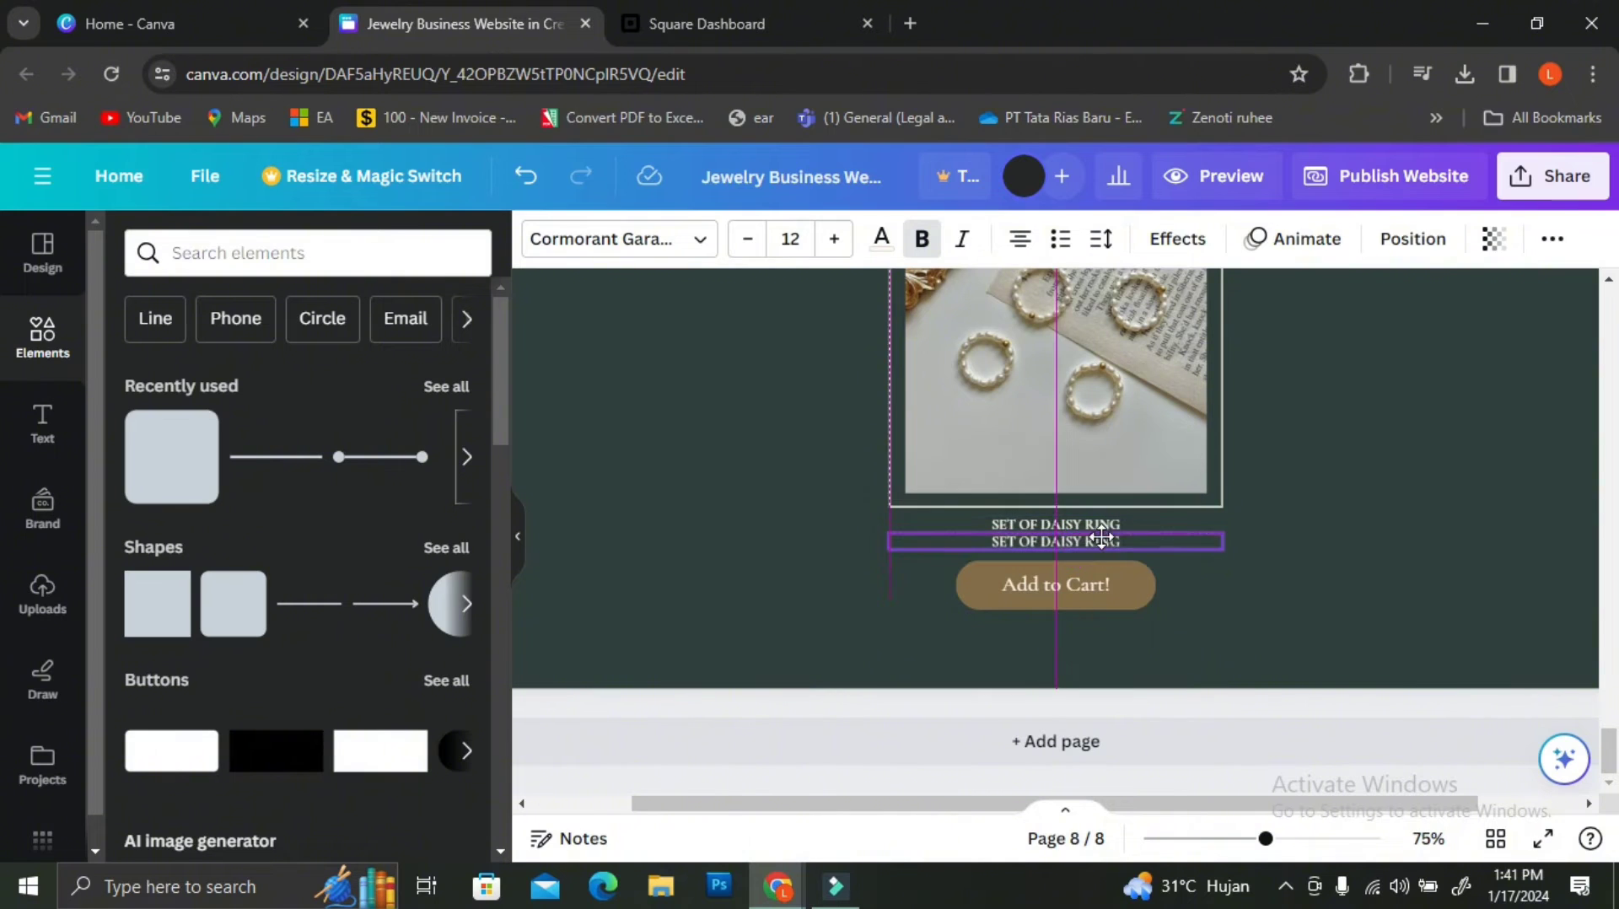
double_click(1110, 544)
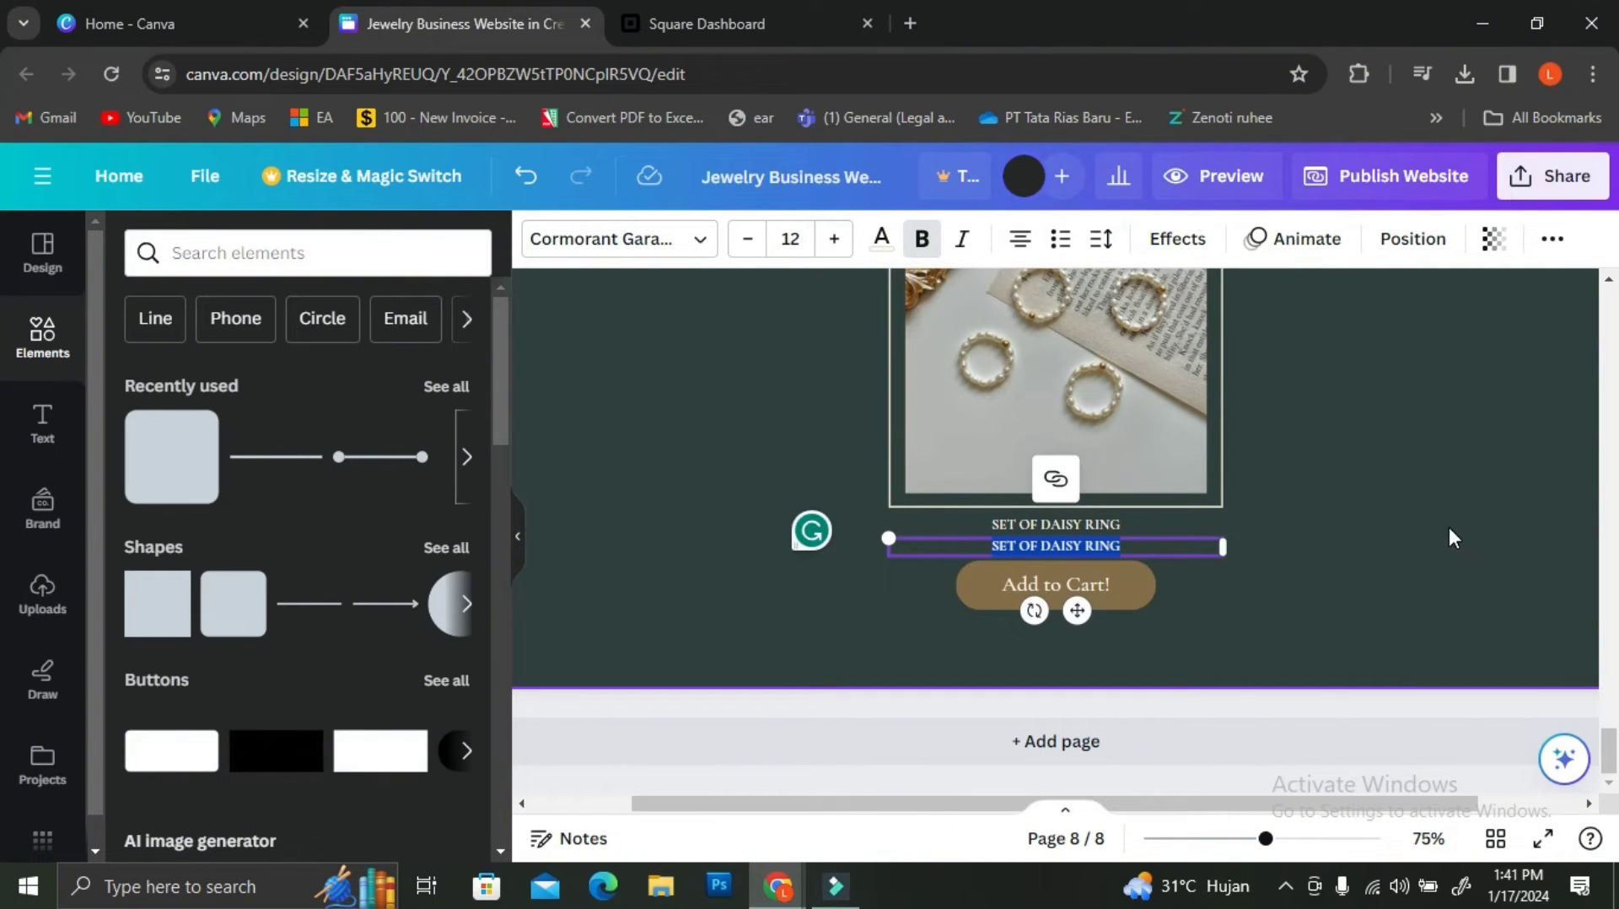
type("ONLY")
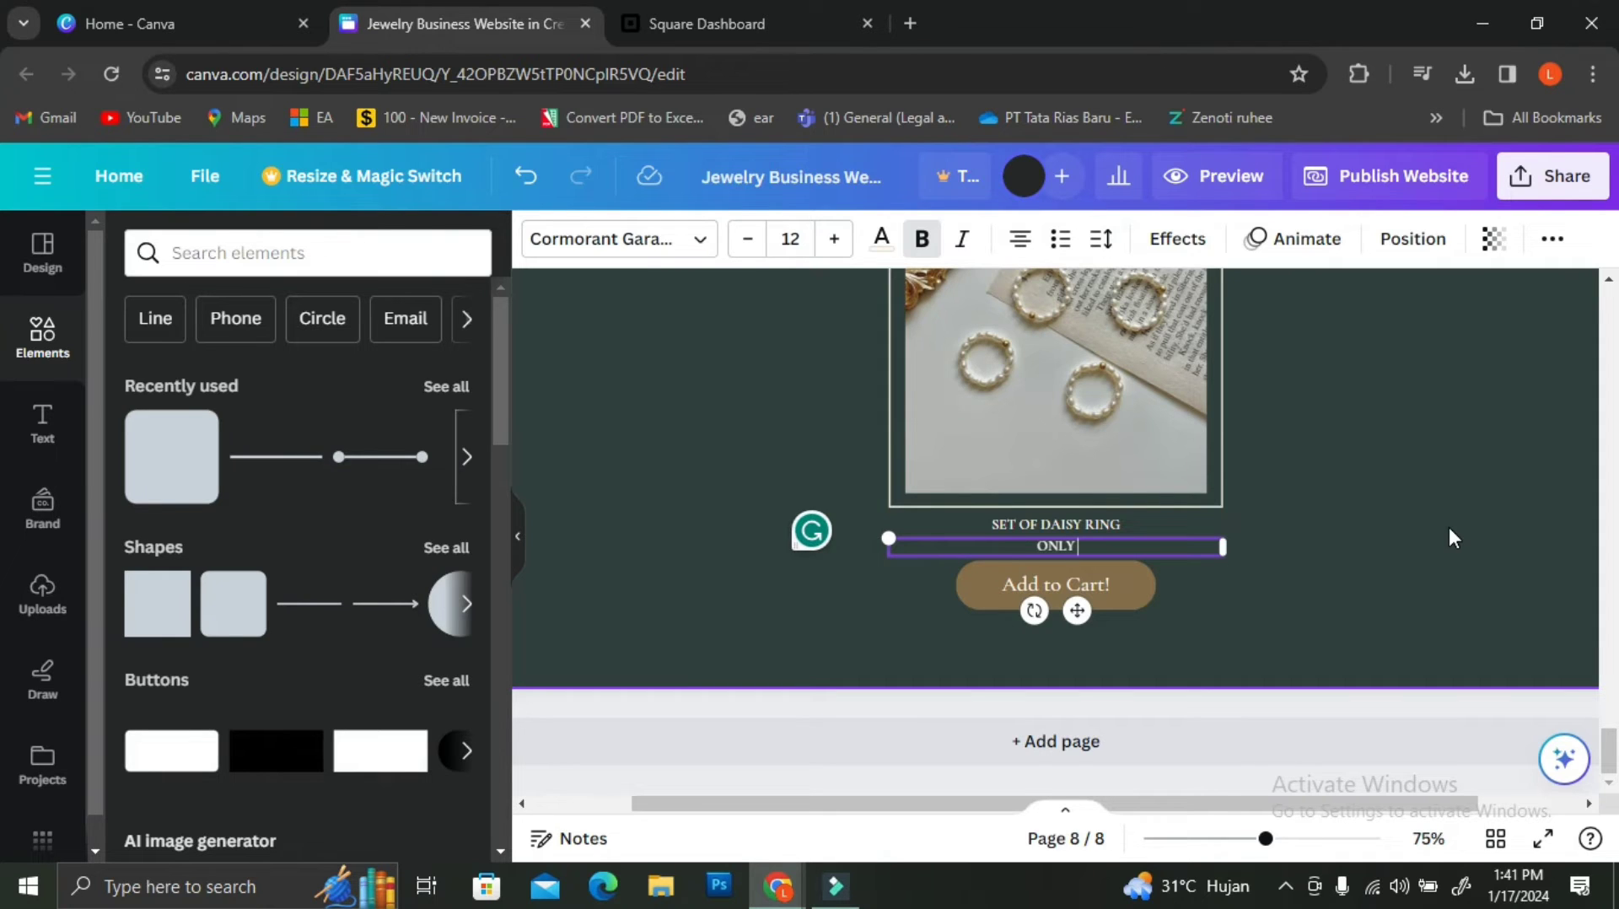
type(" $35")
left_click(1258, 599)
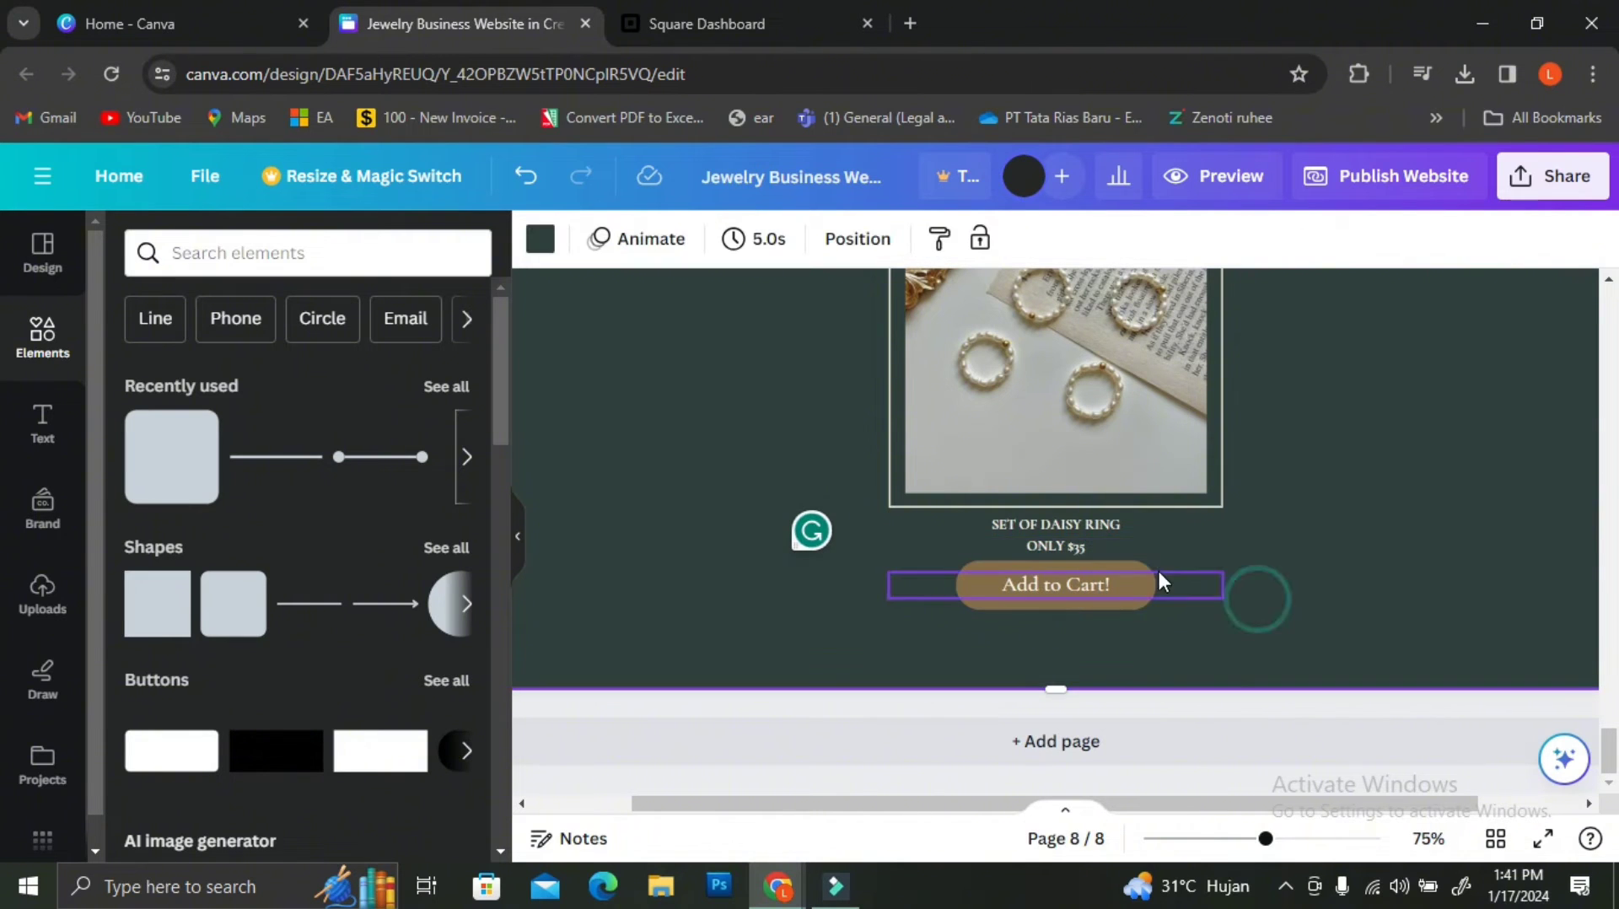
- Copy the Daisy Ring checkout link from the Square Dashboard and attach it to the "Add to Cart!" text in the Canva design
left_click(1110, 592)
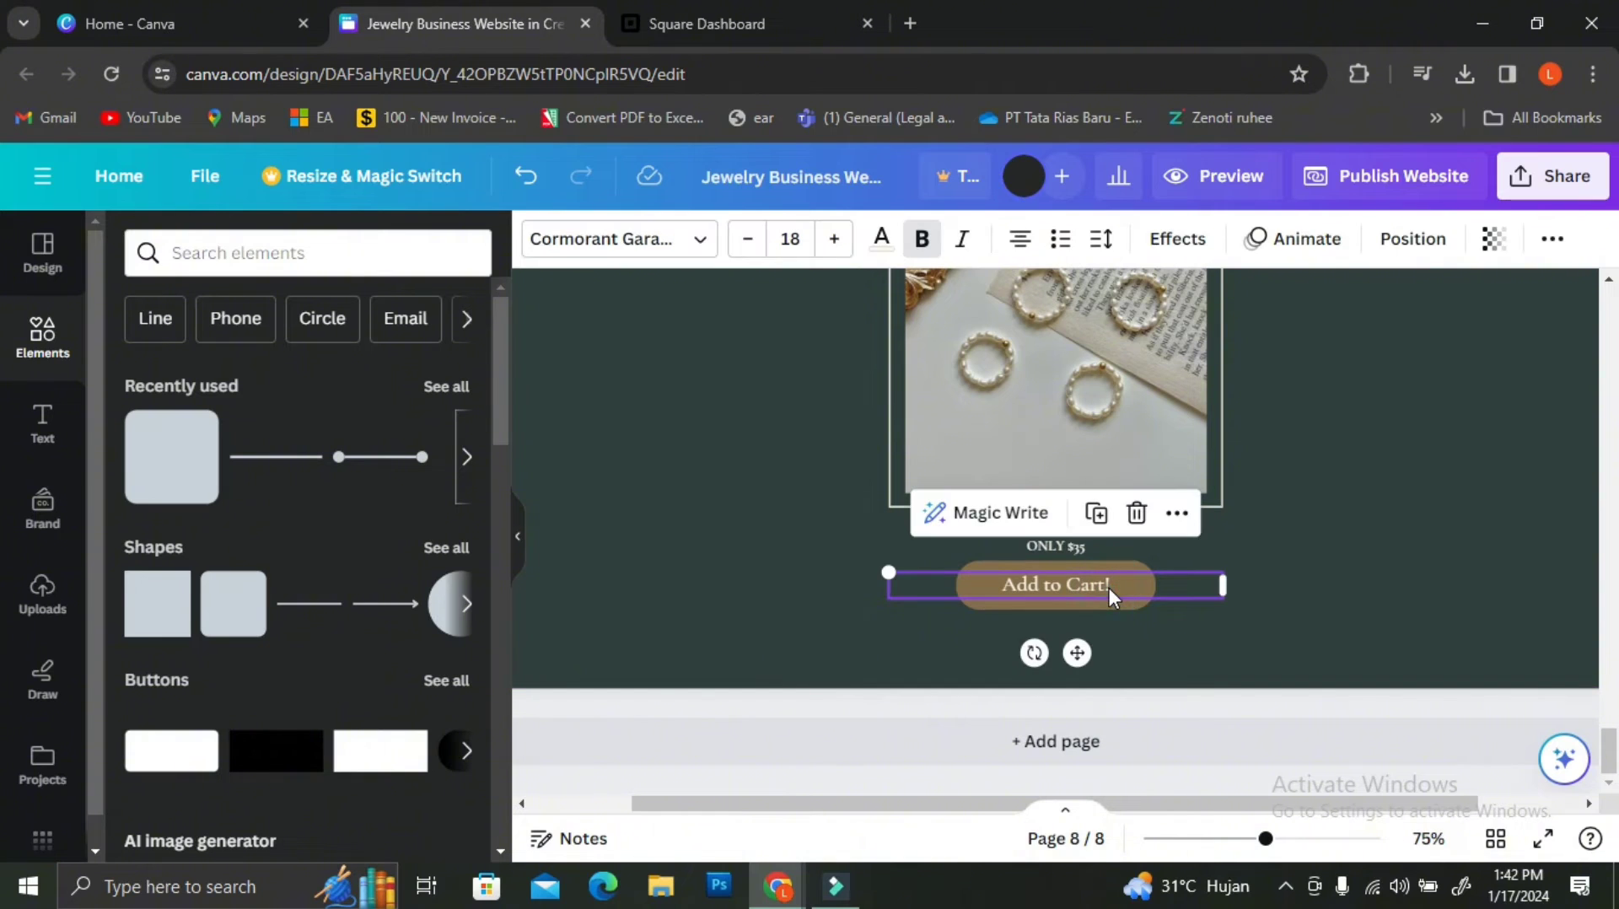
left_click(1178, 513)
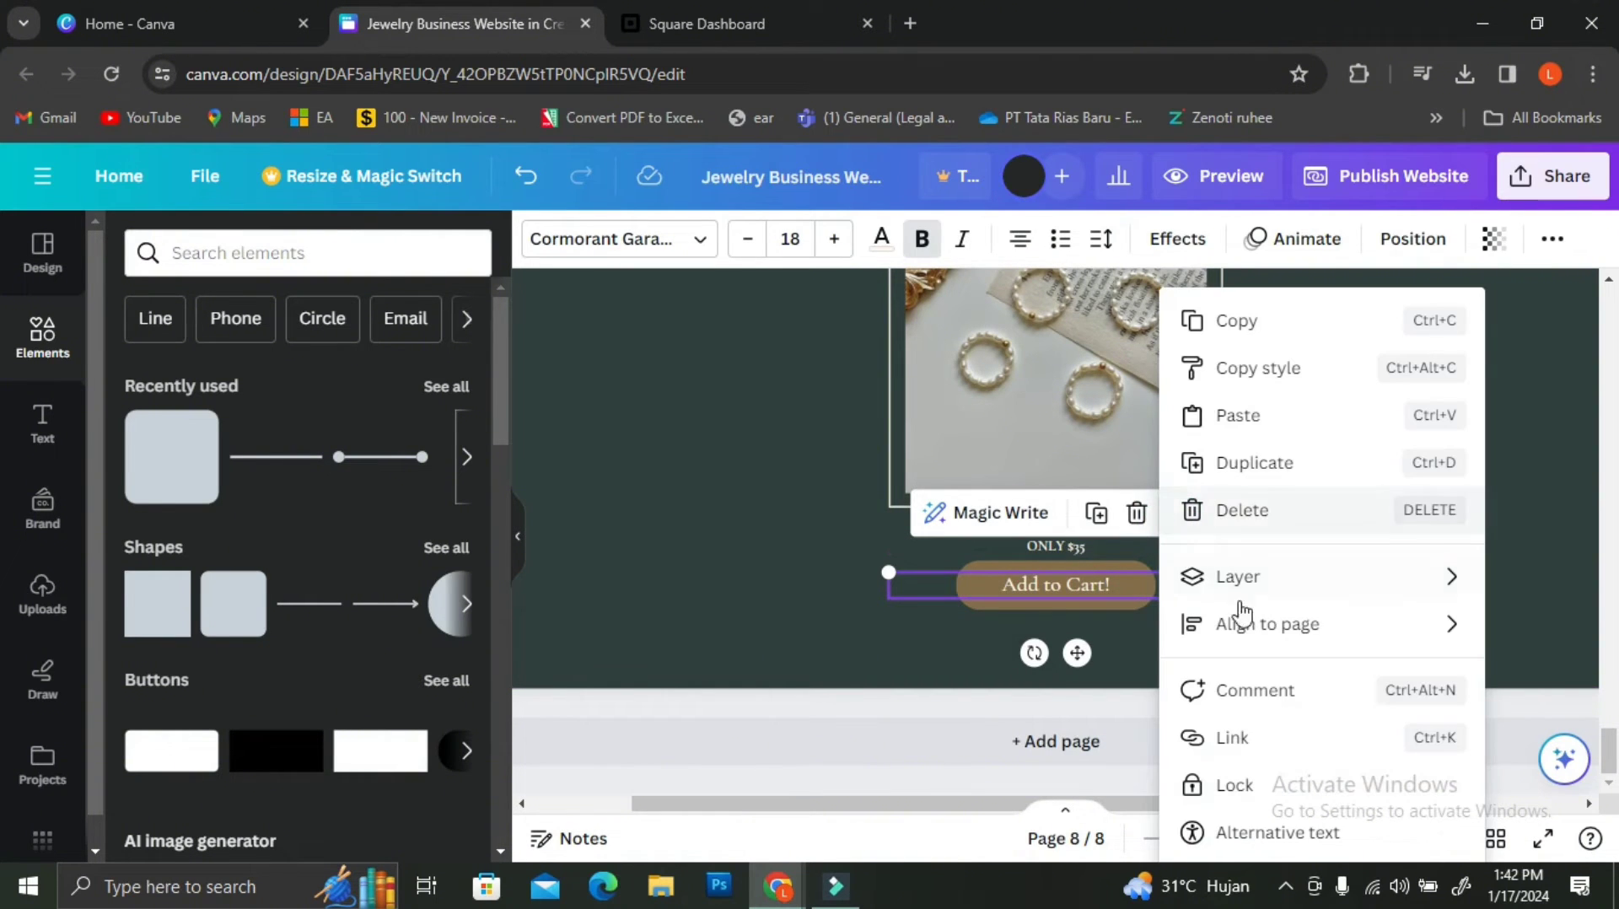
left_click(1214, 738)
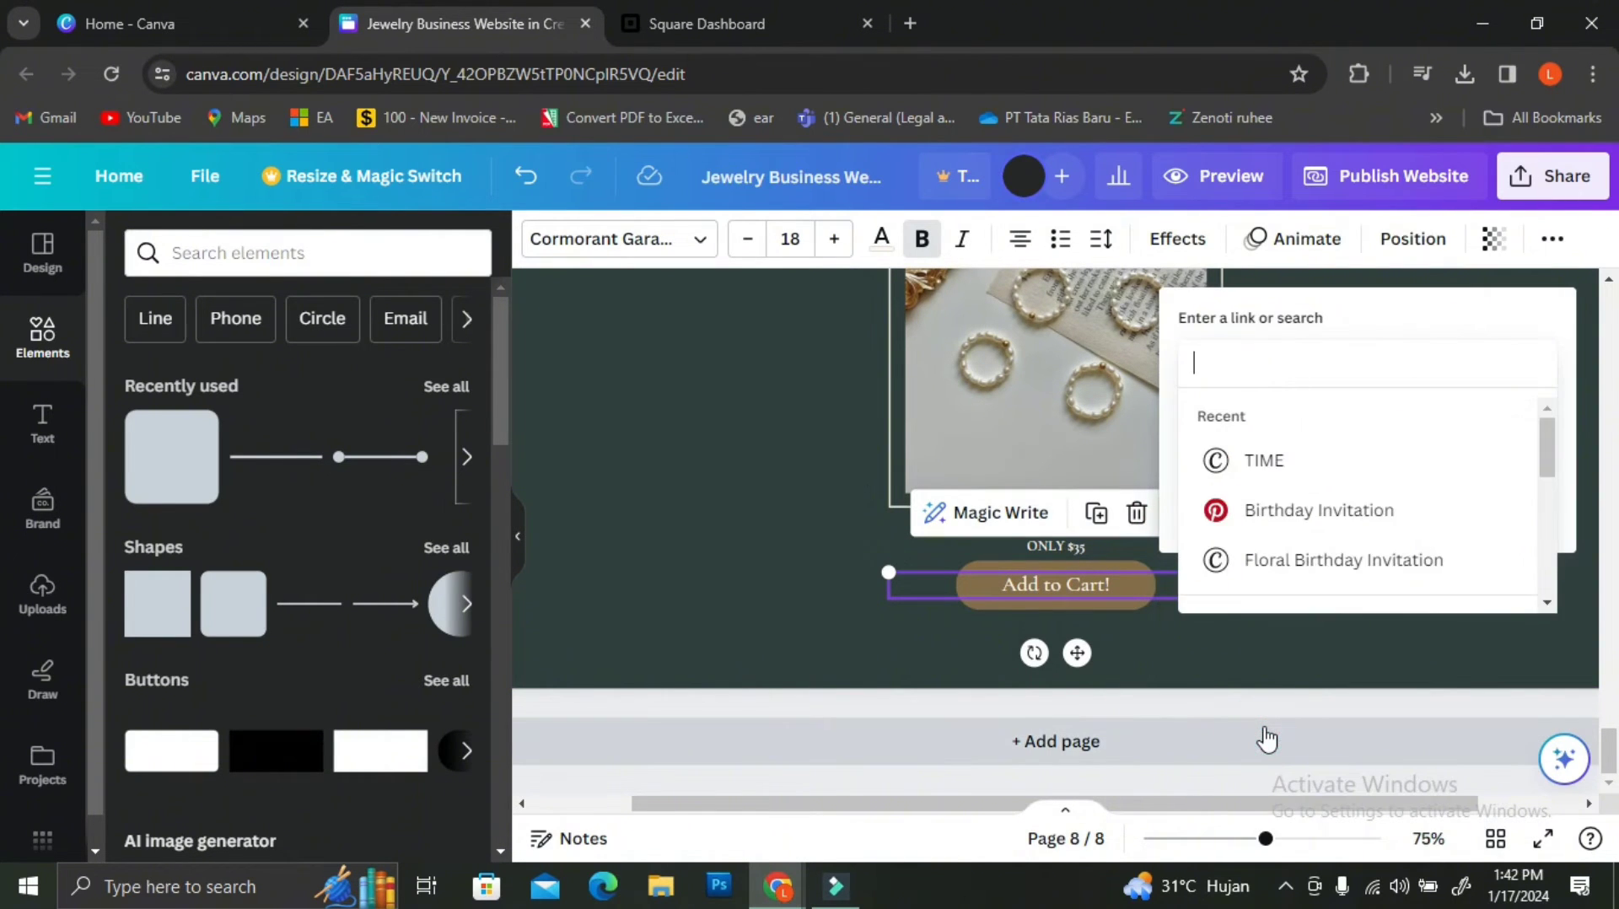
left_click(725, 24)
left_click(1025, 437)
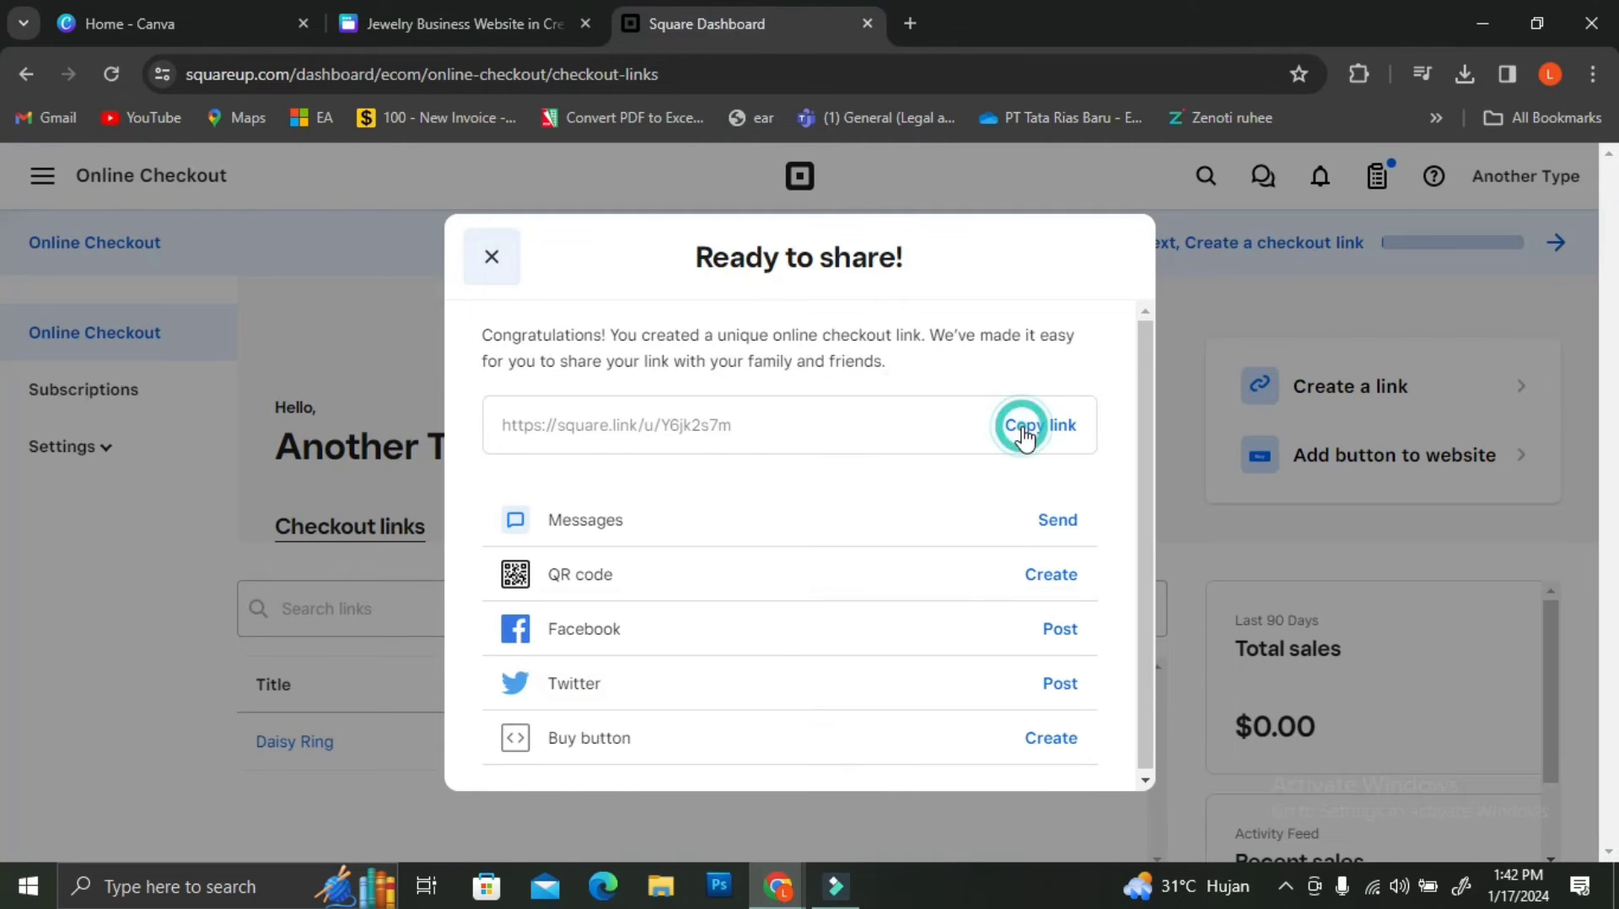
left_click(444, 10)
left_click(1264, 354)
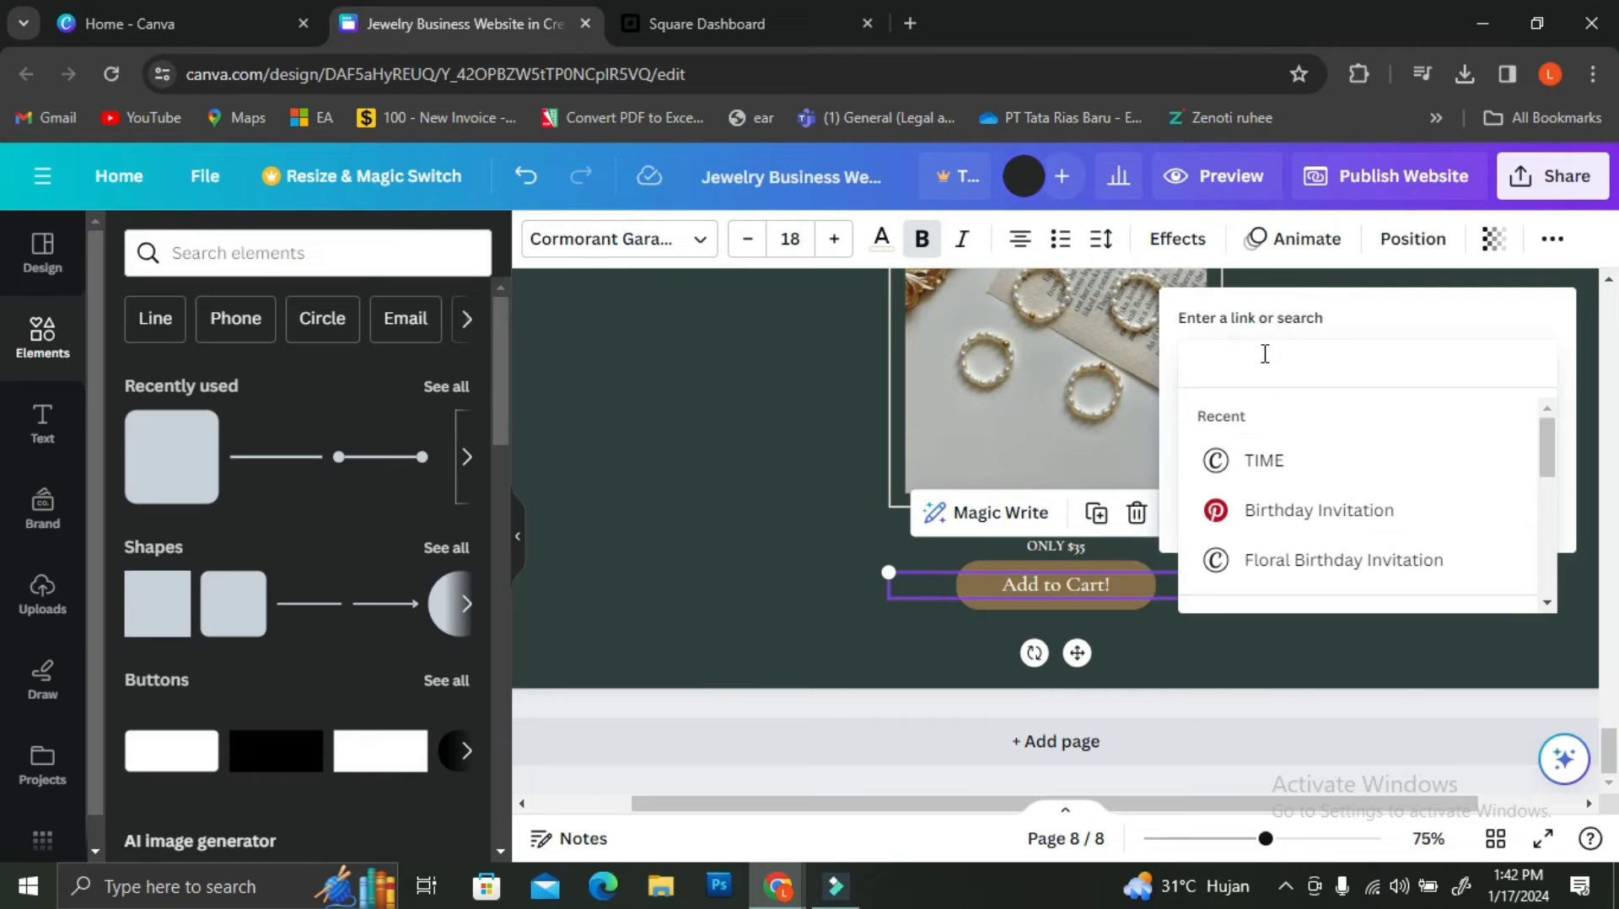
key("ctrl+v")
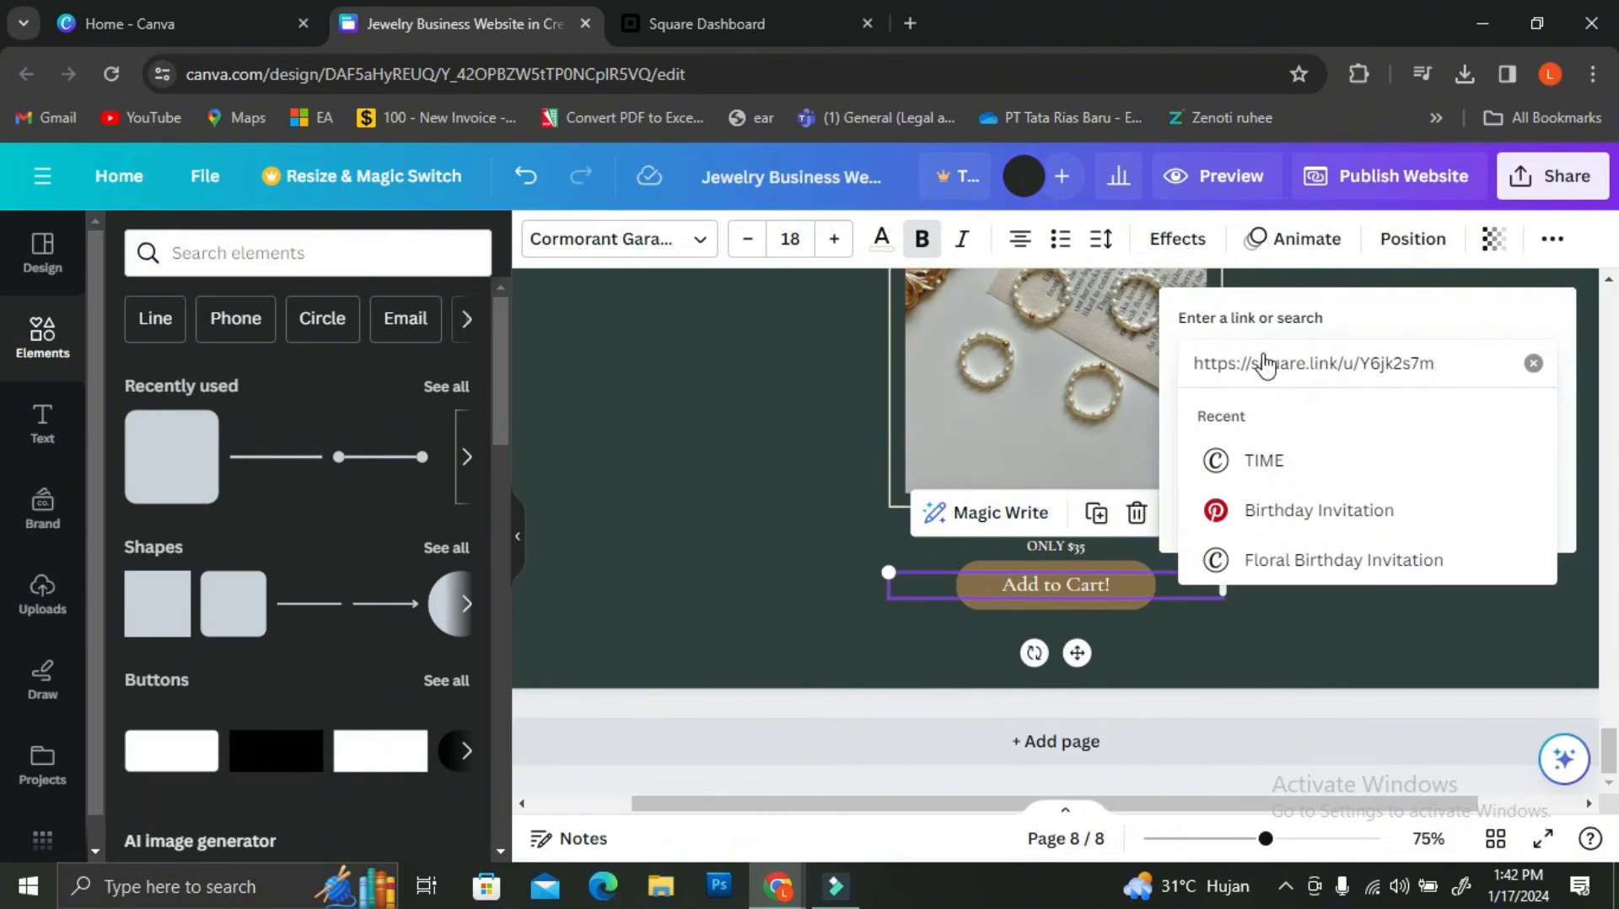
key("Return")
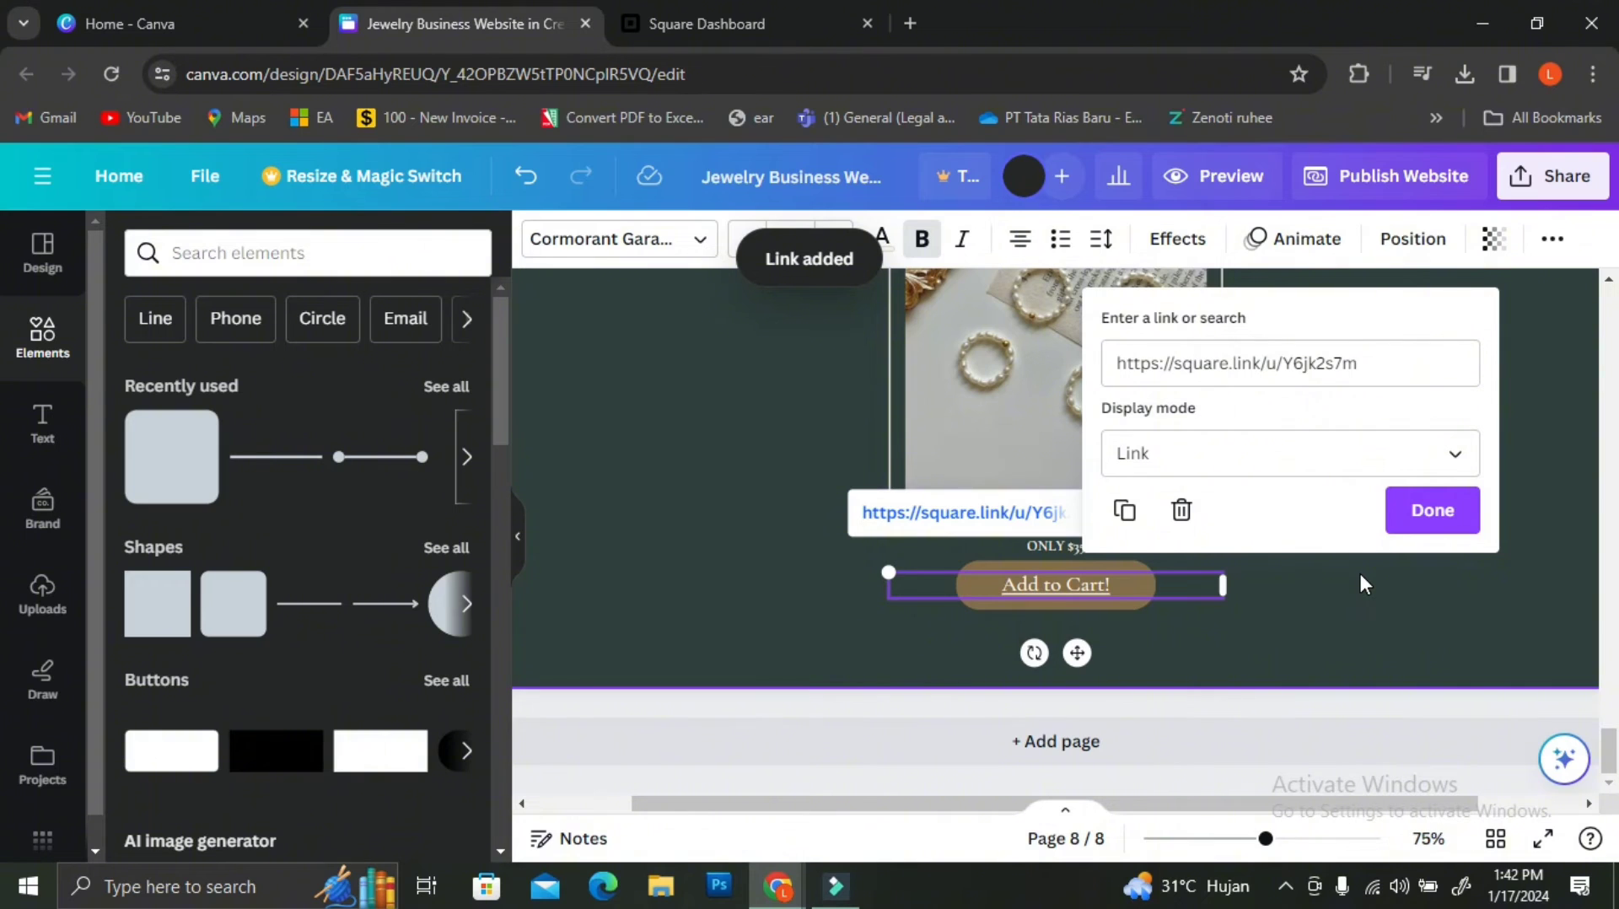
left_click(1429, 511)
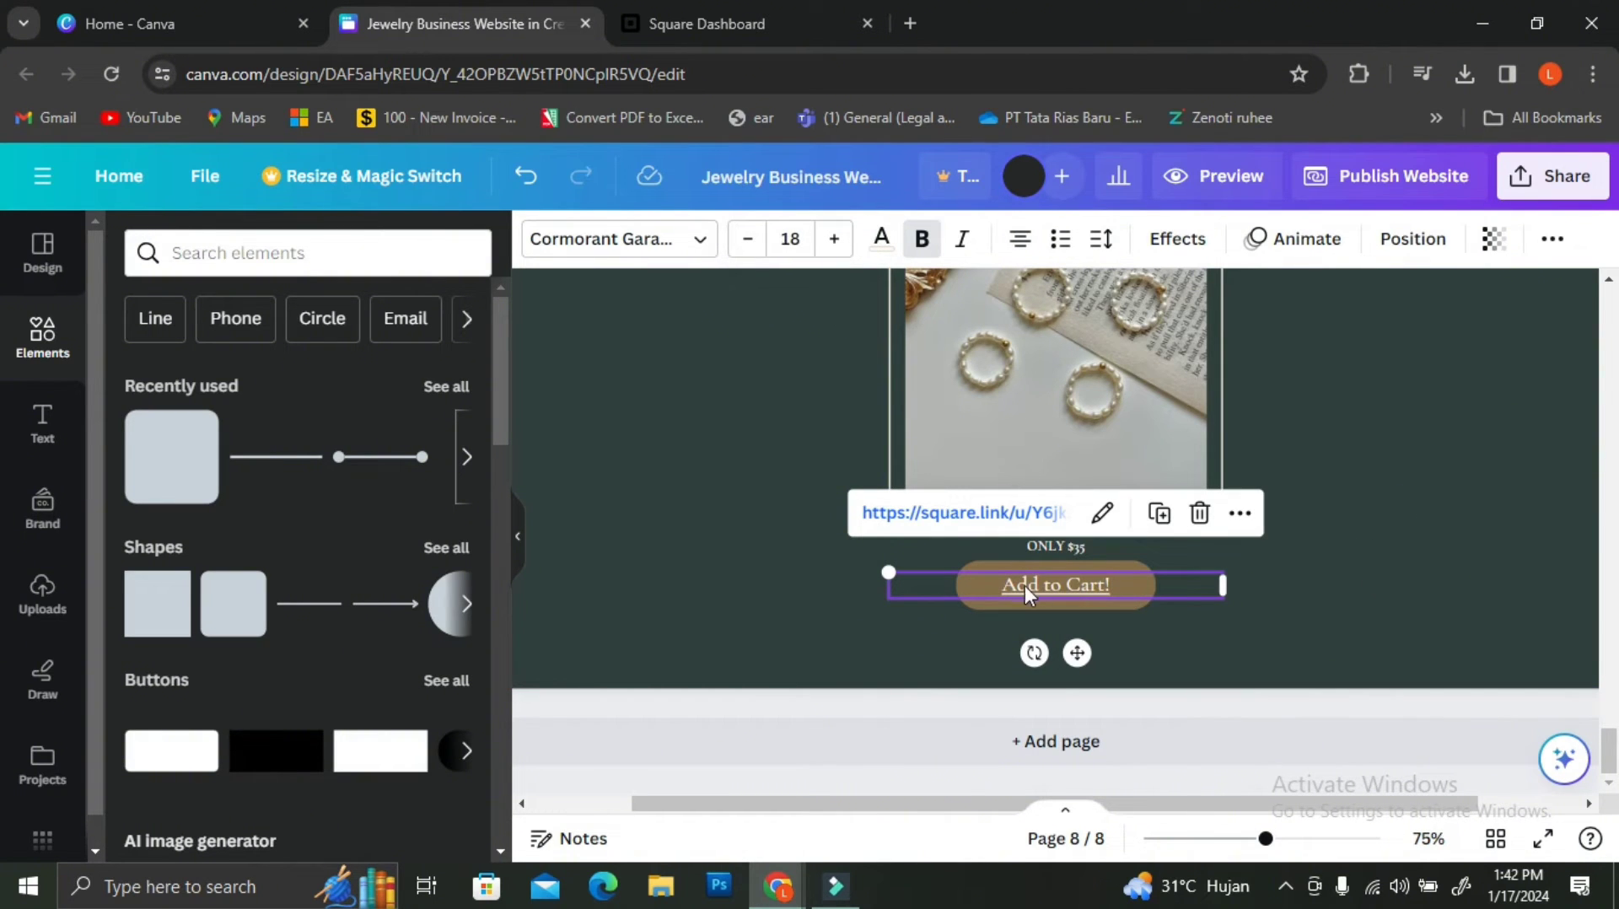
left_click(1136, 563)
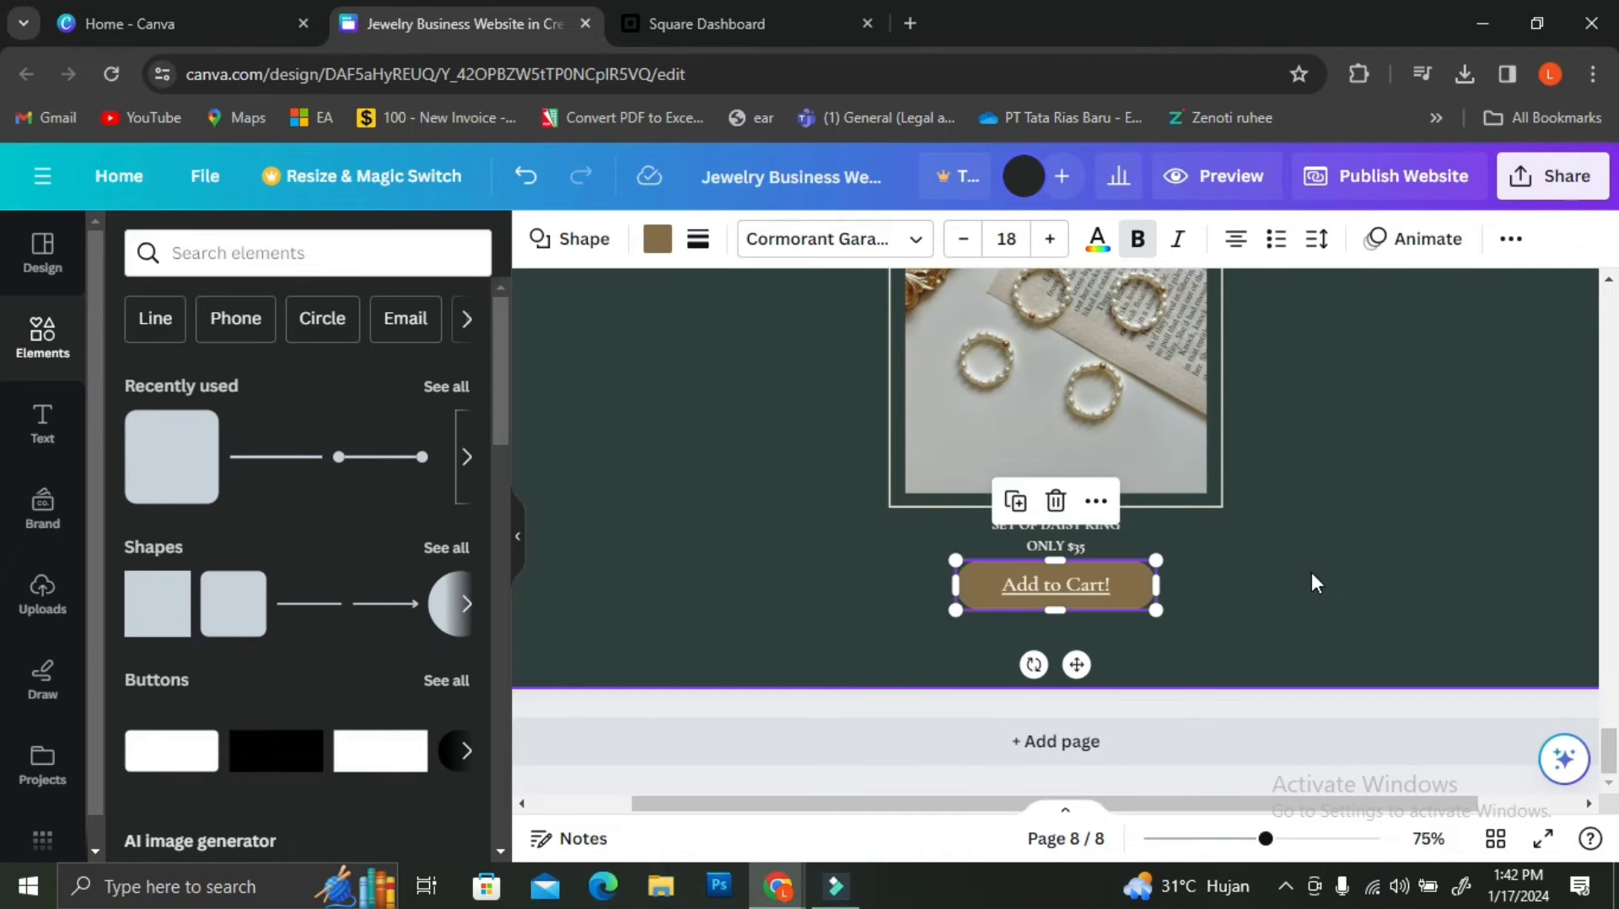
left_click(1095, 501)
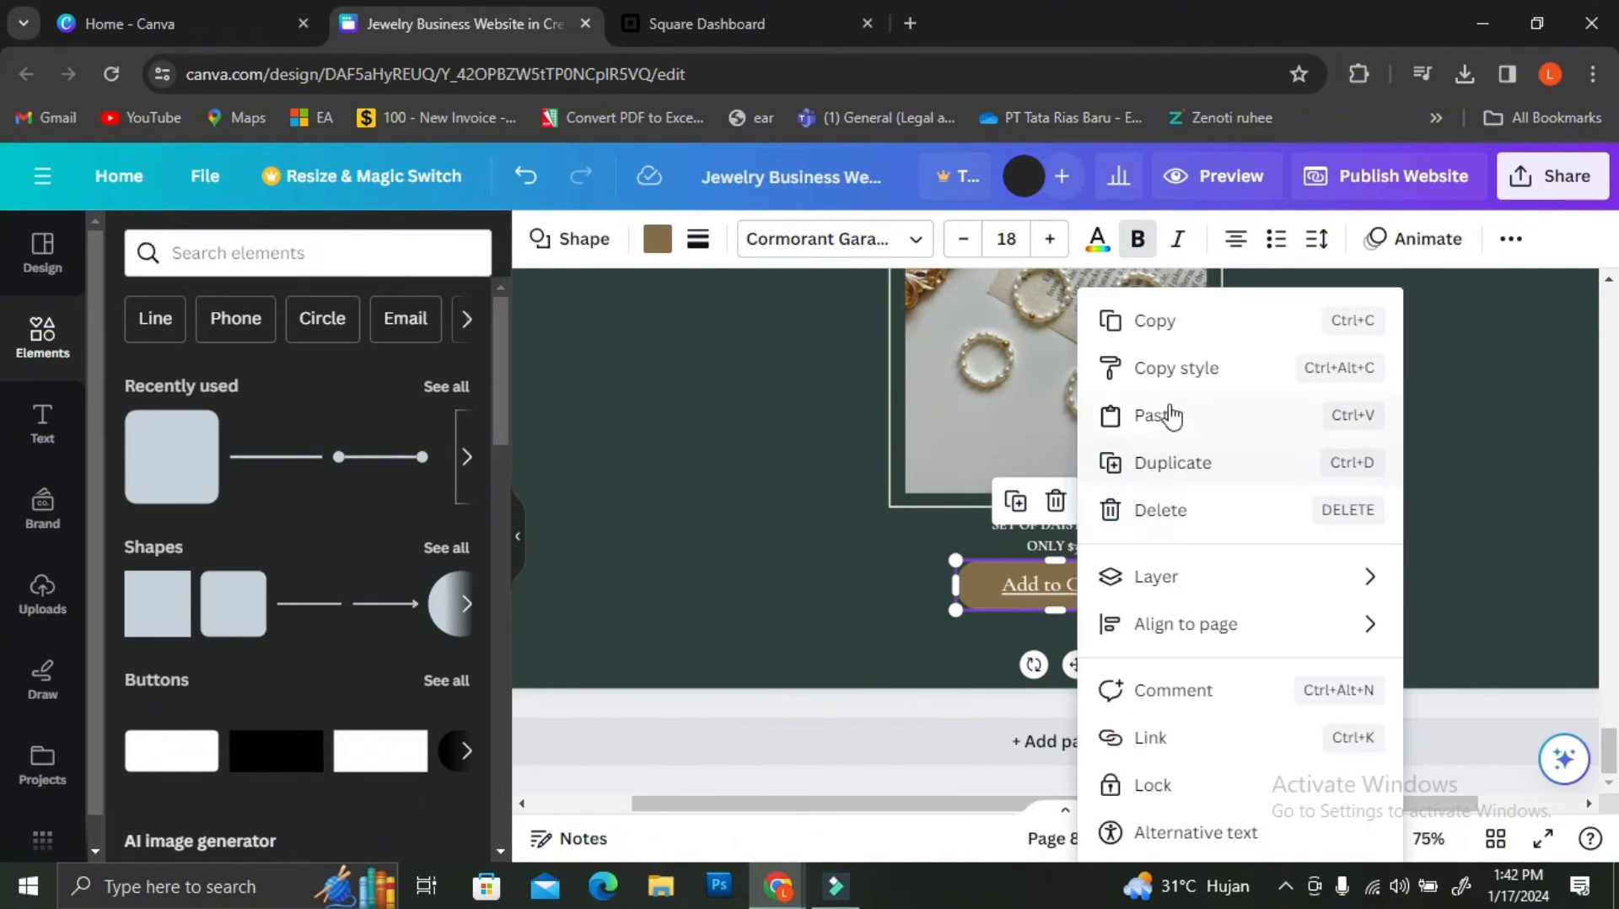
left_click(1173, 739)
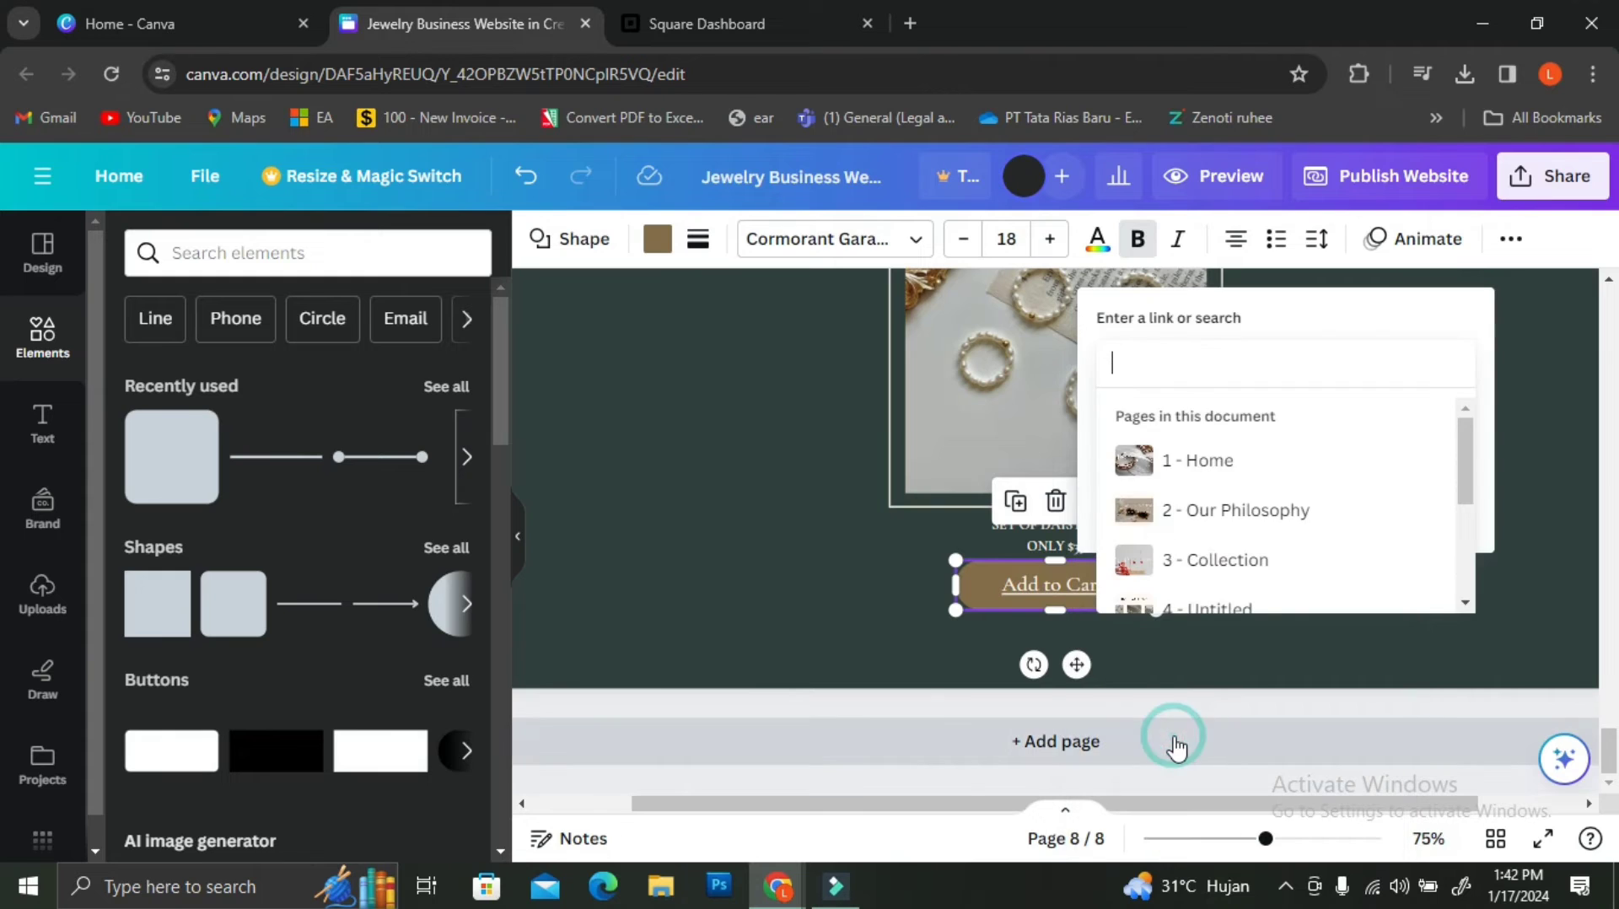
key("ctrl+v")
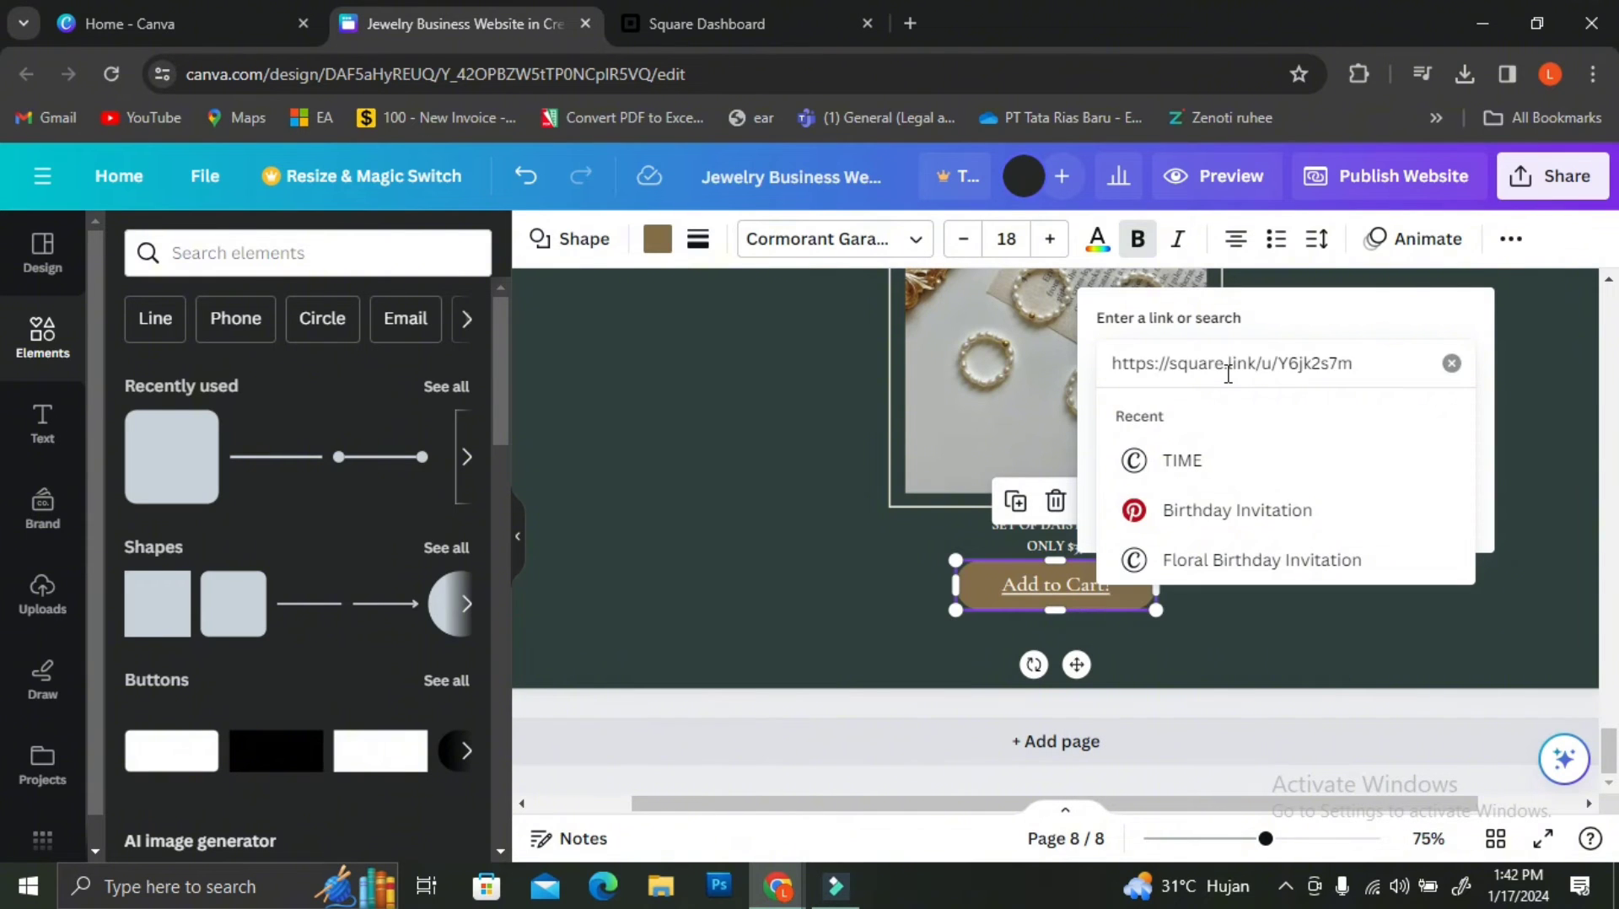
key("Return")
left_click(1431, 506)
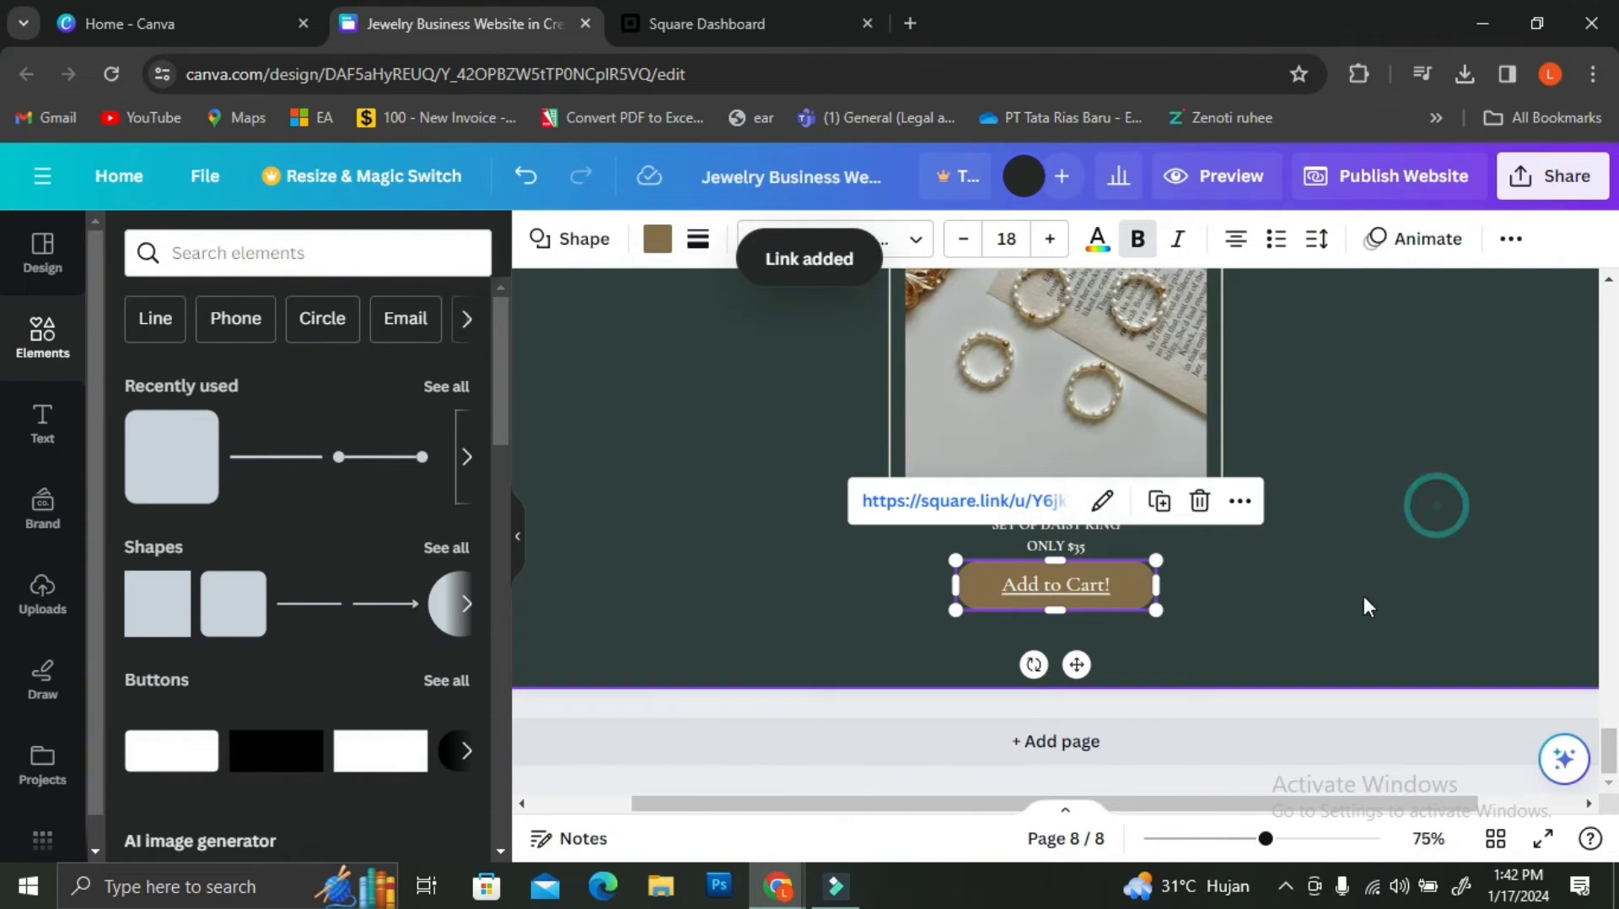
left_click(1351, 611)
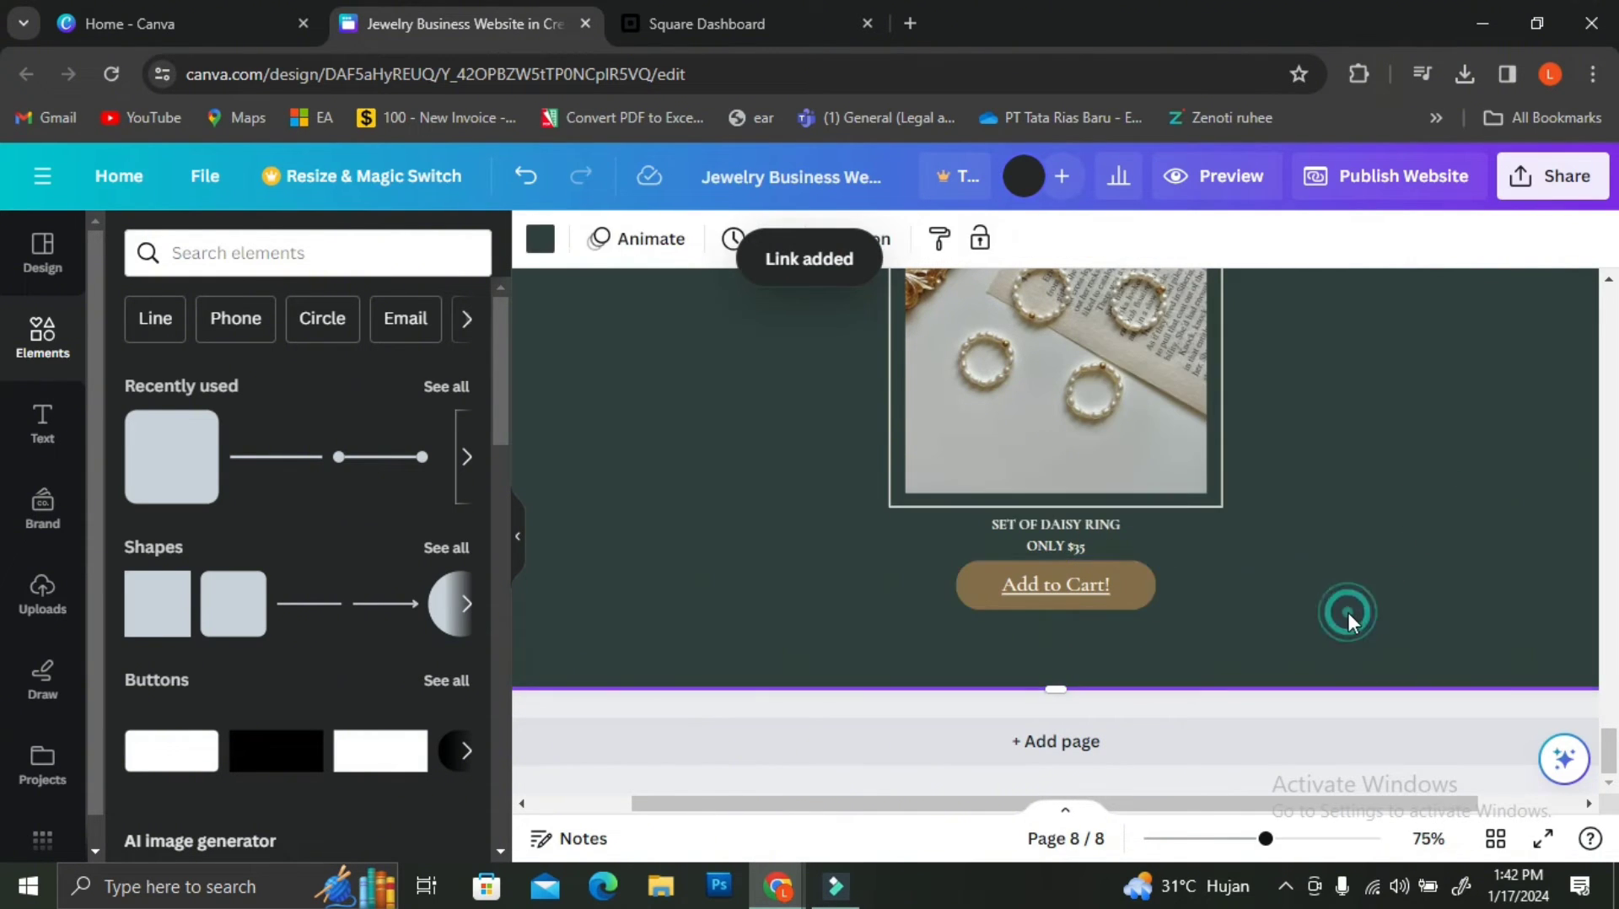
- Search the elements for "jewelry" and show all of the photo results
left_click(1217, 839)
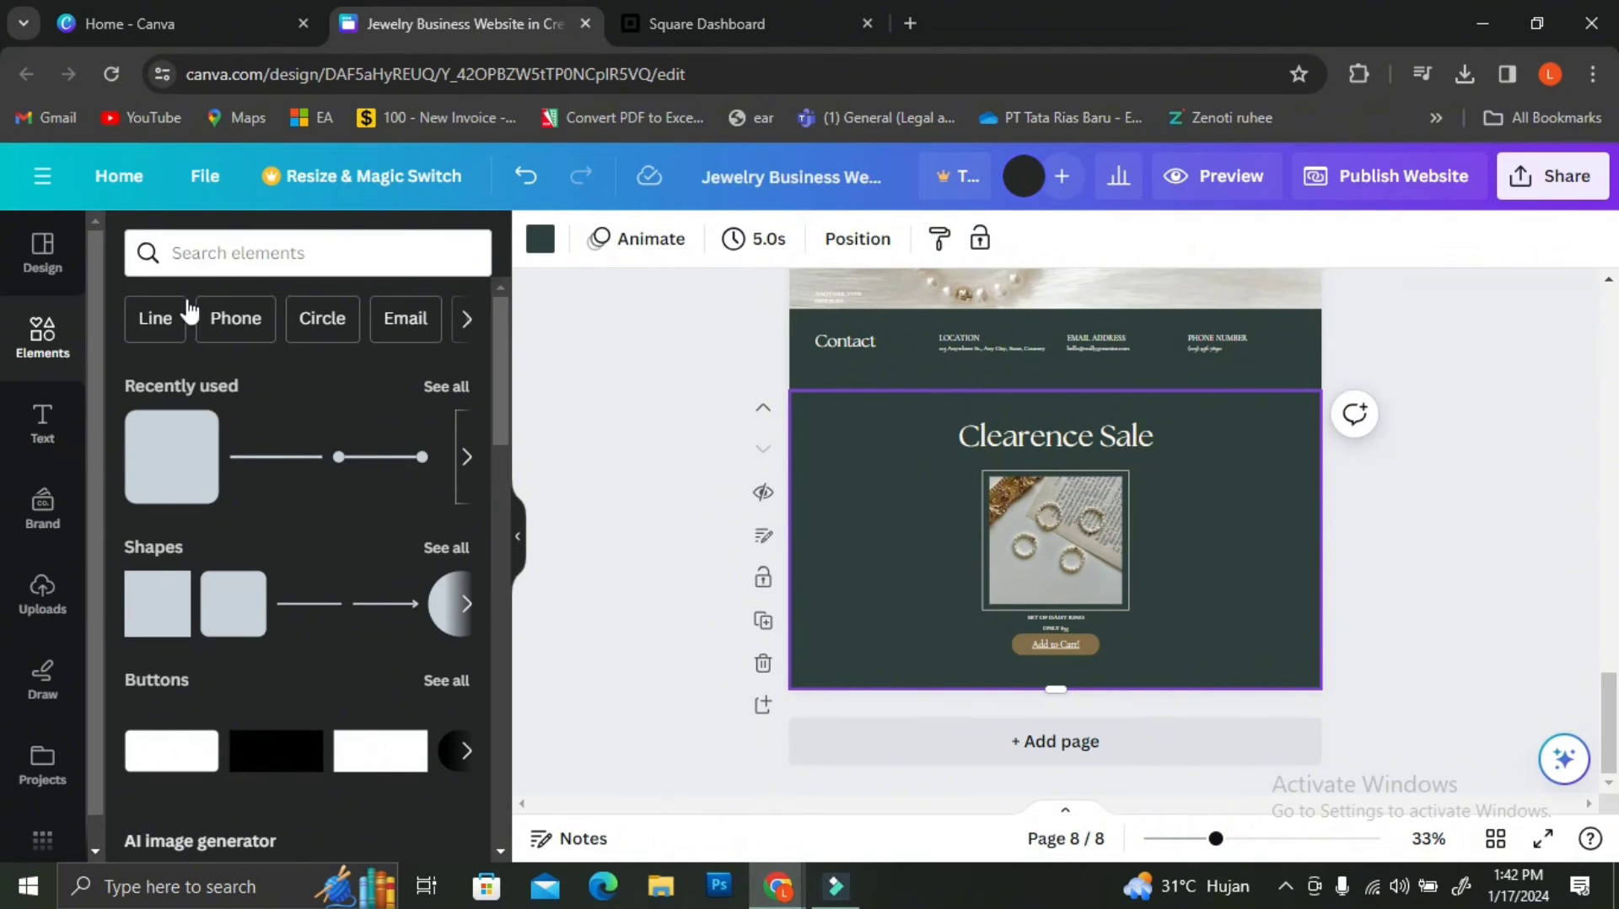
left_click(260, 254)
type("jewelry")
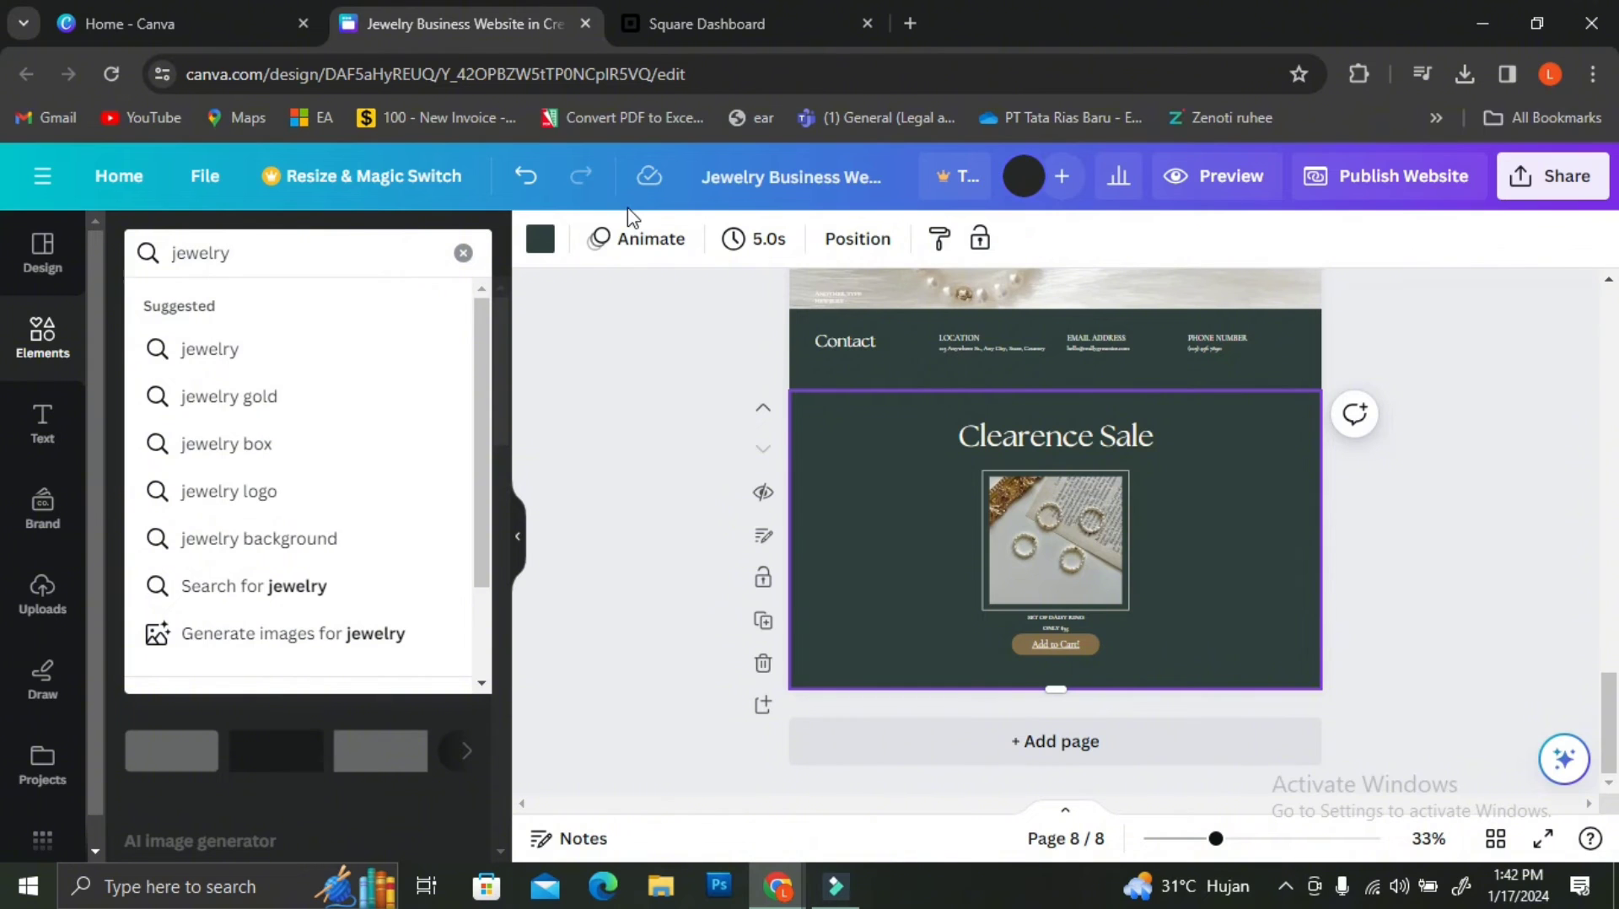
key("Return")
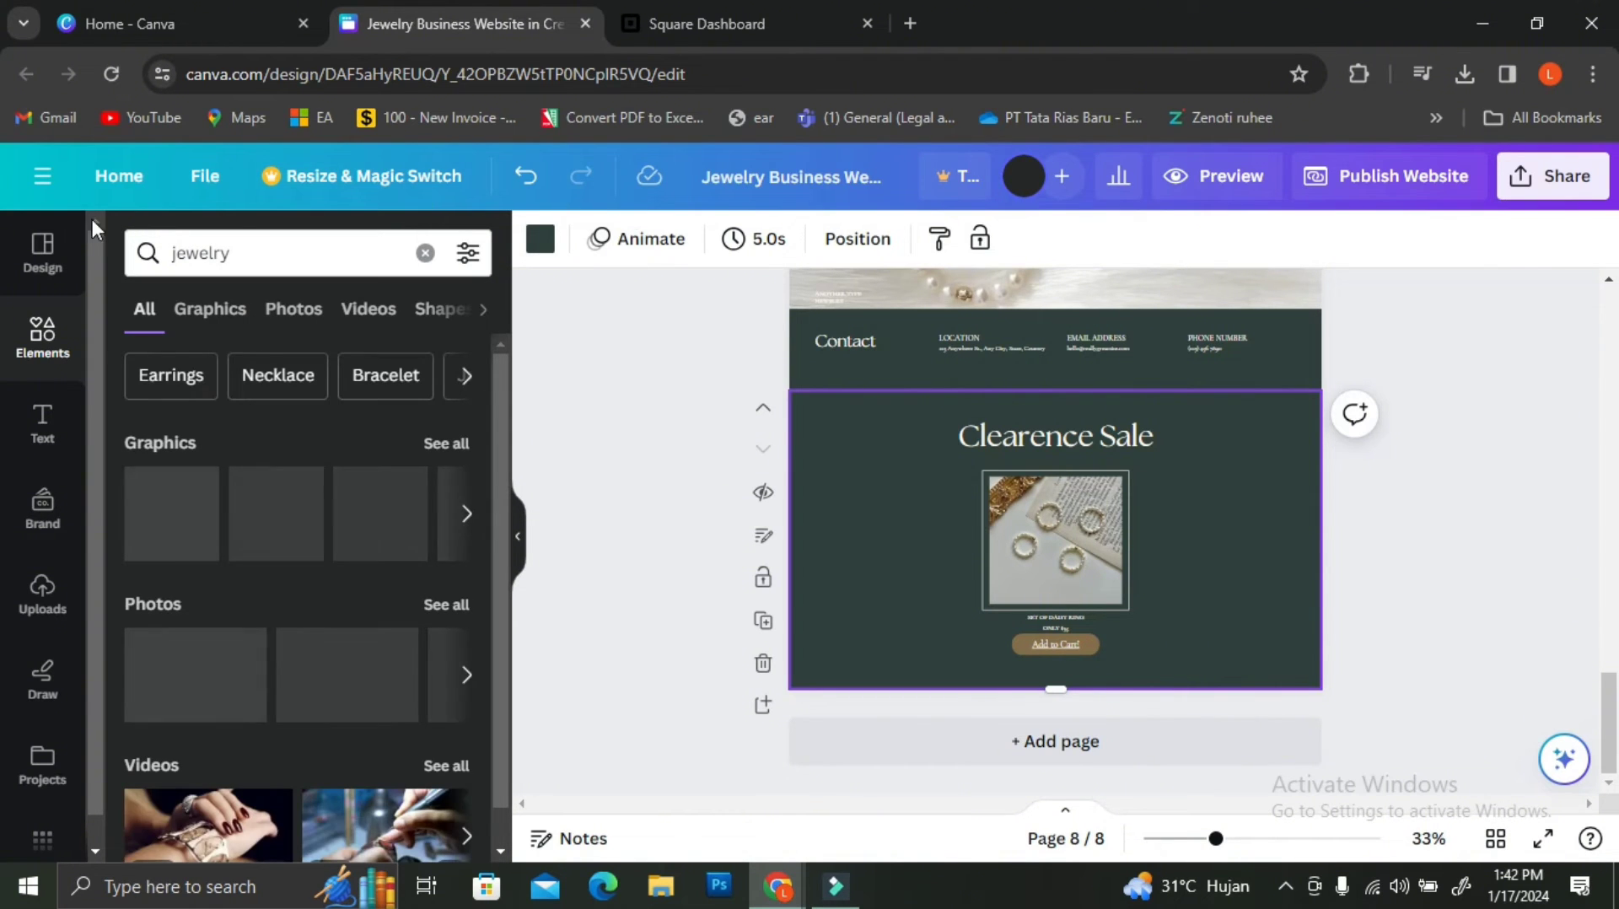
scroll(361, 506, "down", 1)
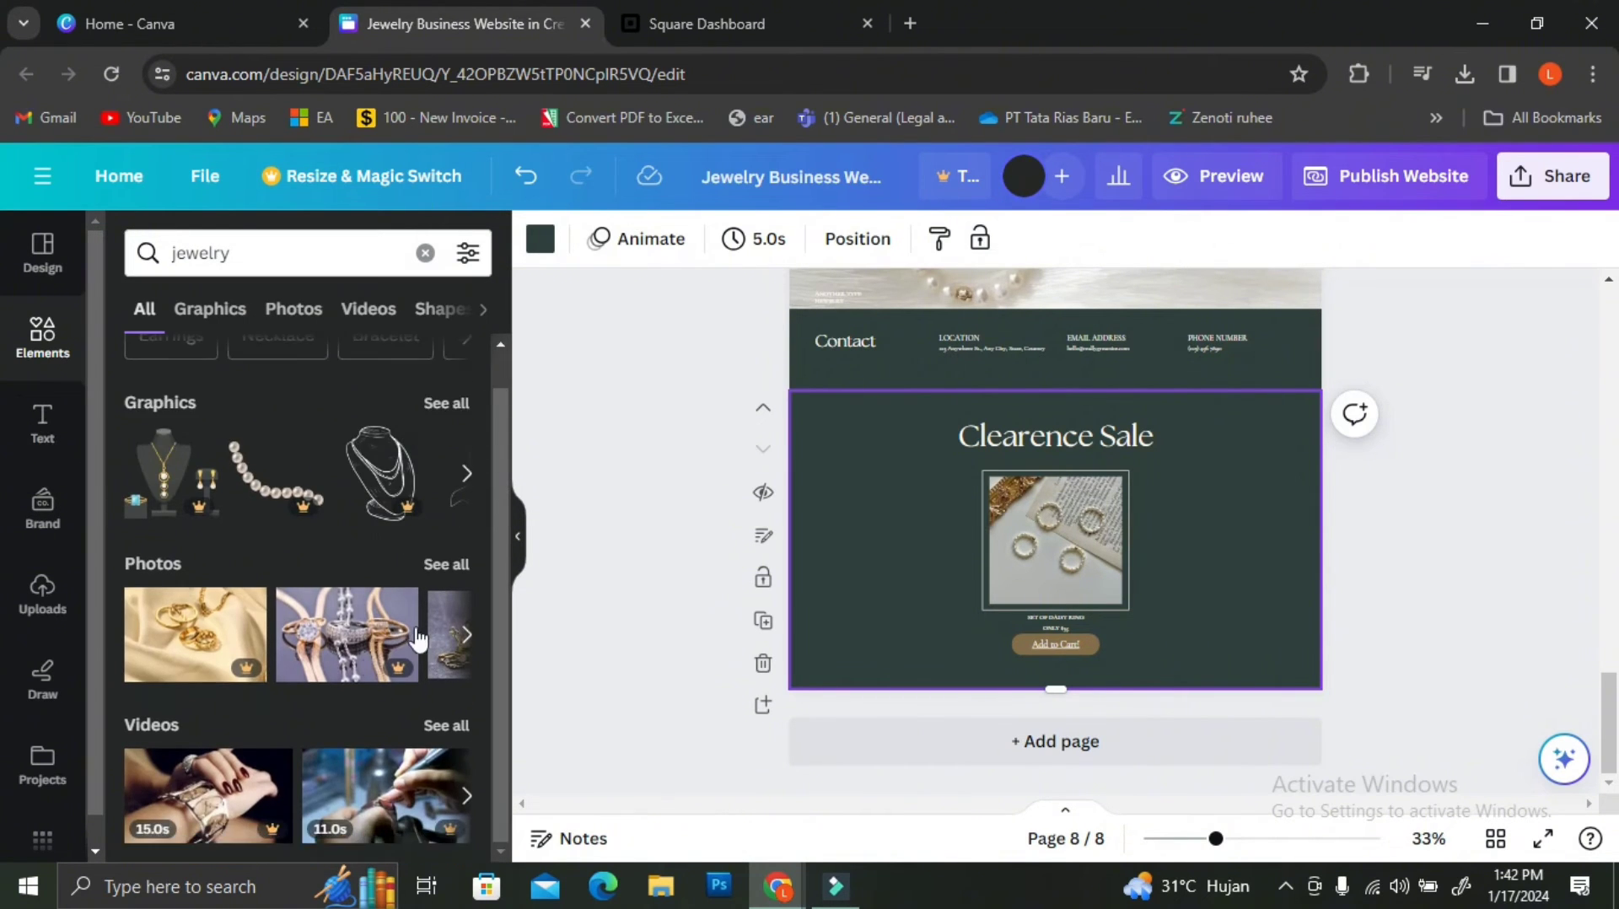
left_click(430, 564)
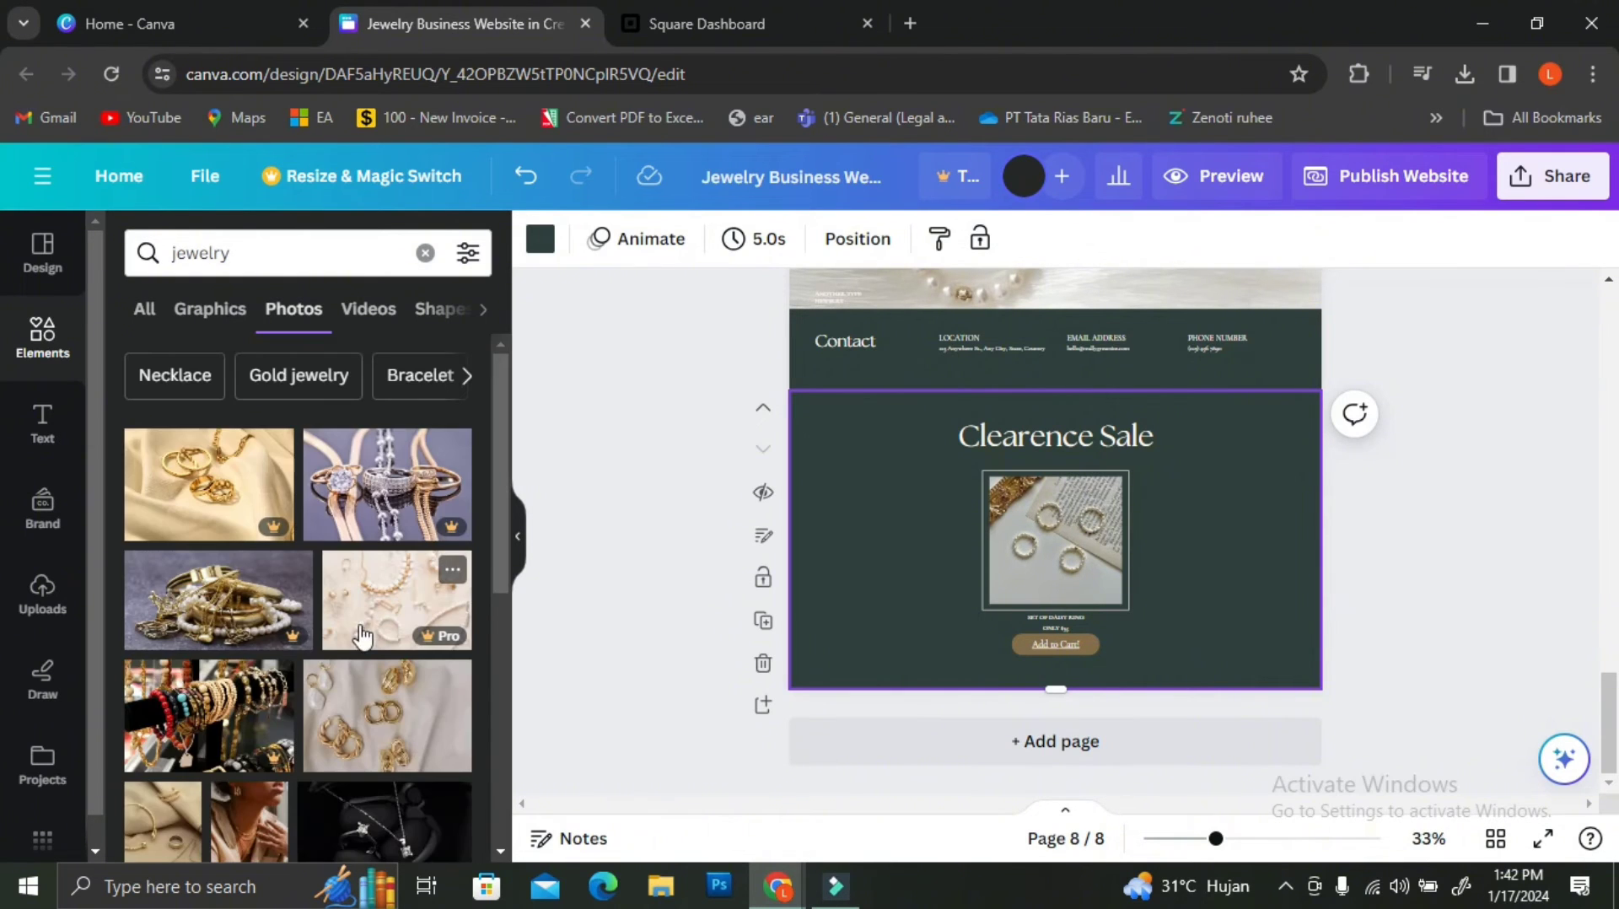
- Set the photo of two hands wearing rings as the background of the "Clearence Sale" page
scroll(355, 647, "down", 3)
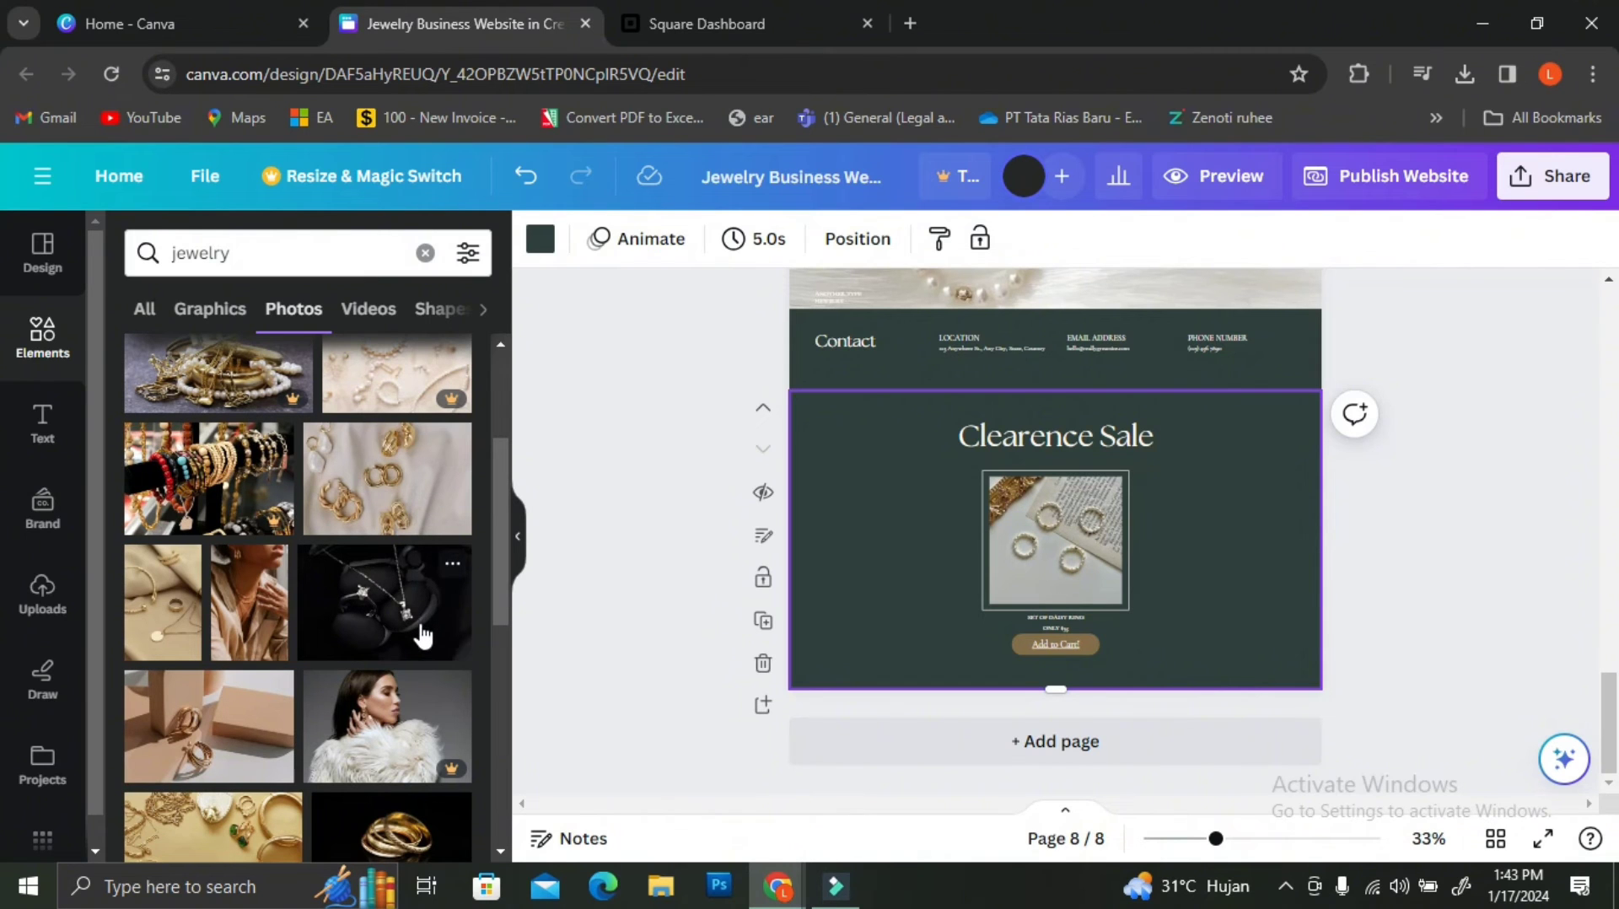
scroll(423, 637, "down", 5)
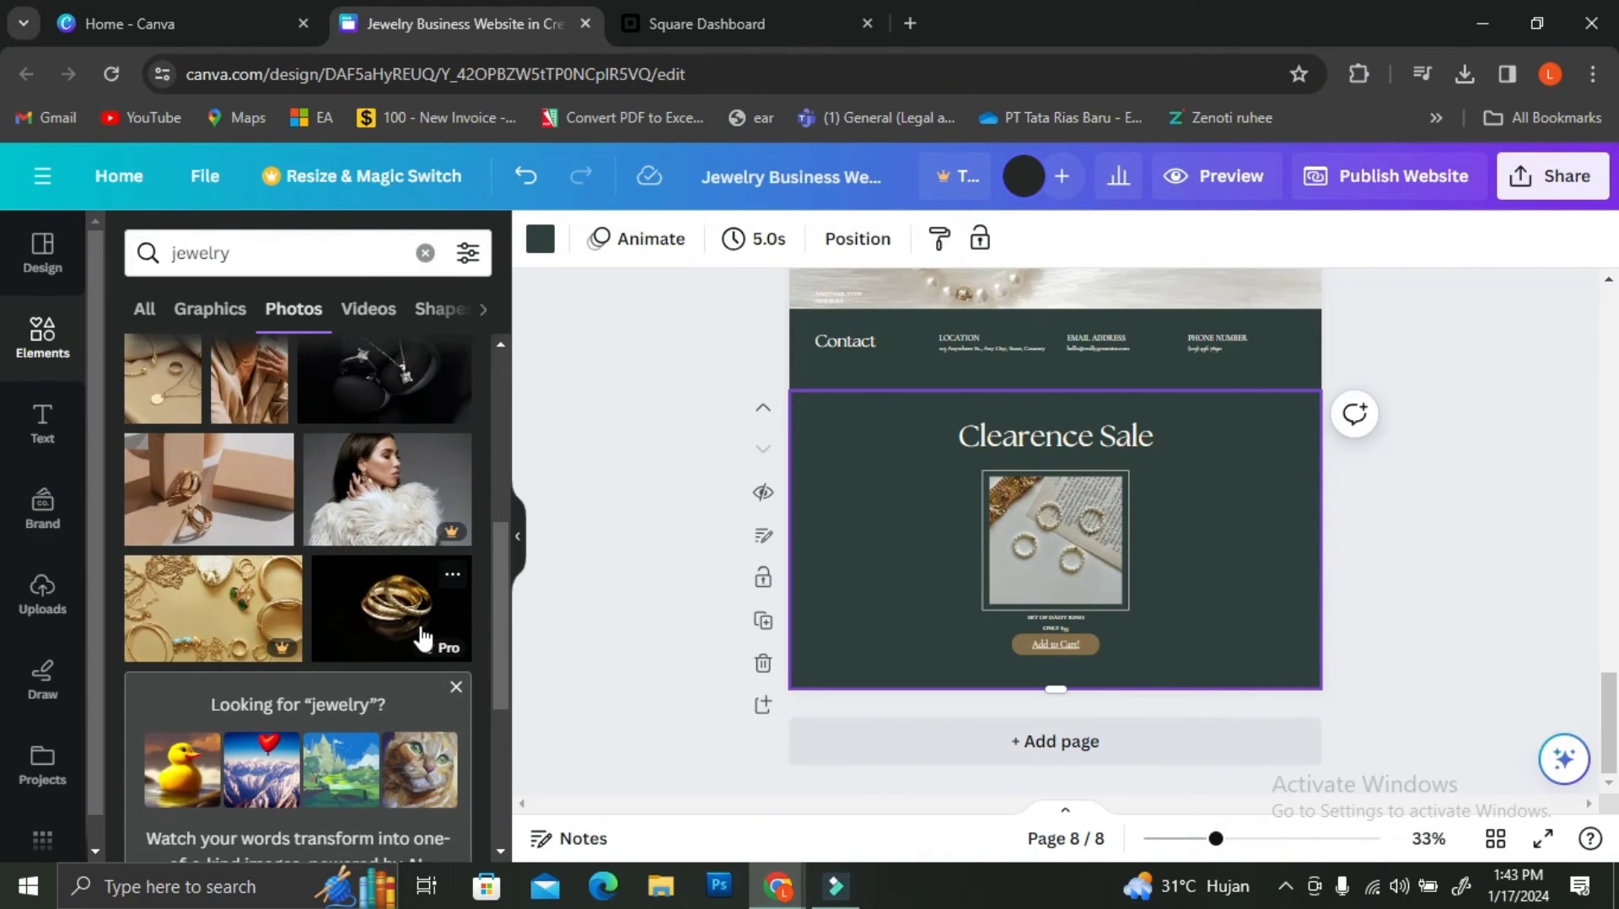
scroll(423, 637, "down", 5)
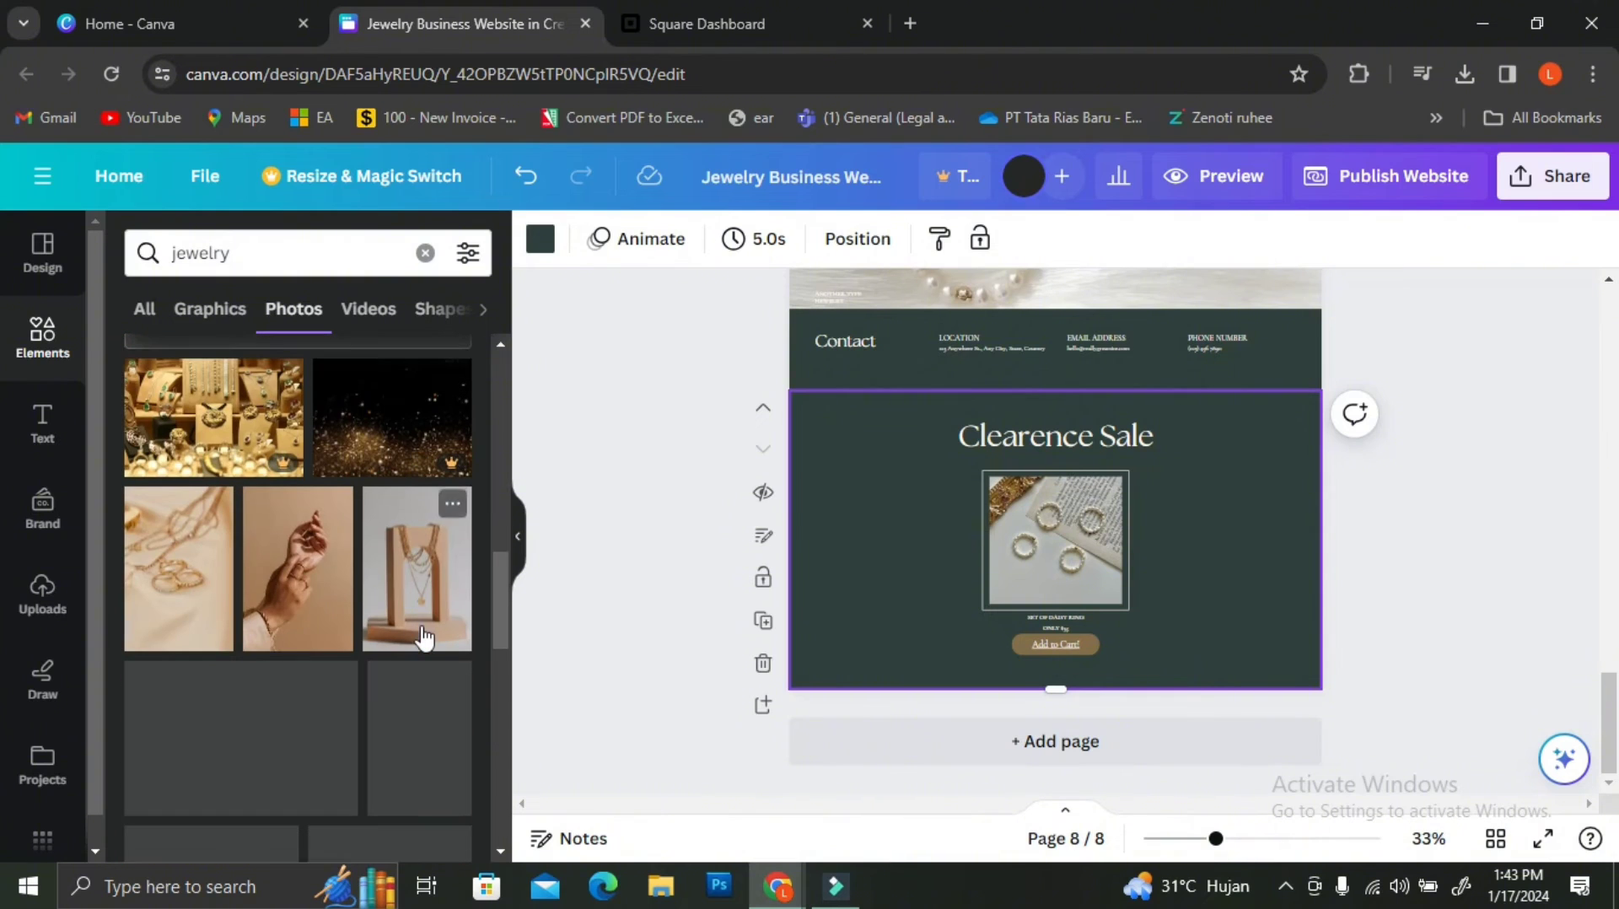
scroll(424, 638, "down", 1)
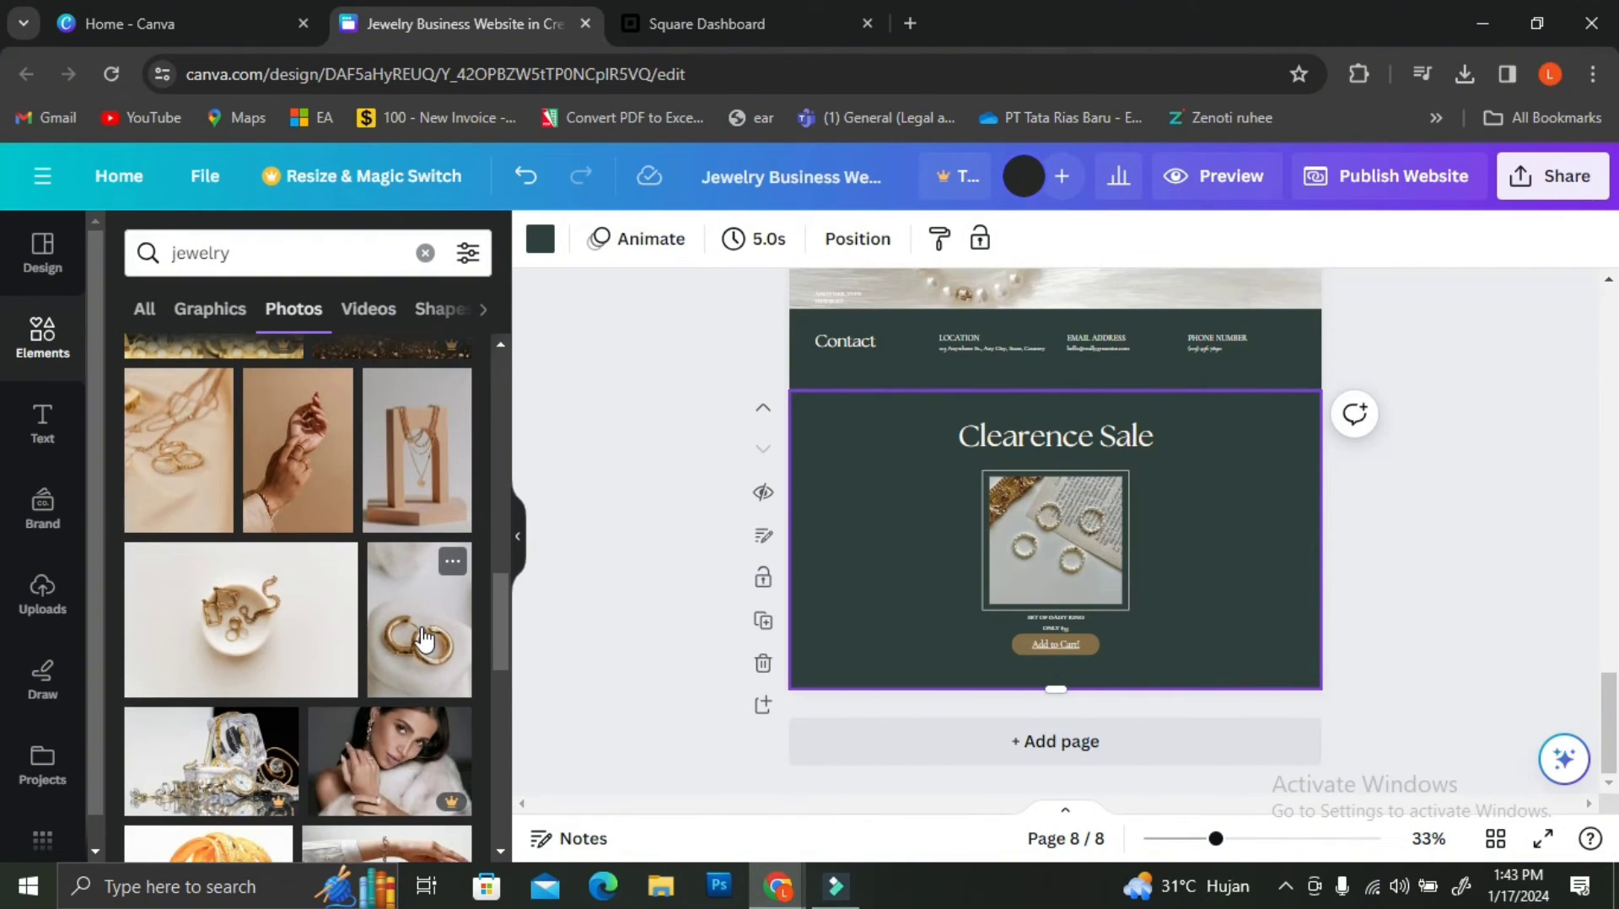
scroll(424, 639, "down", 4)
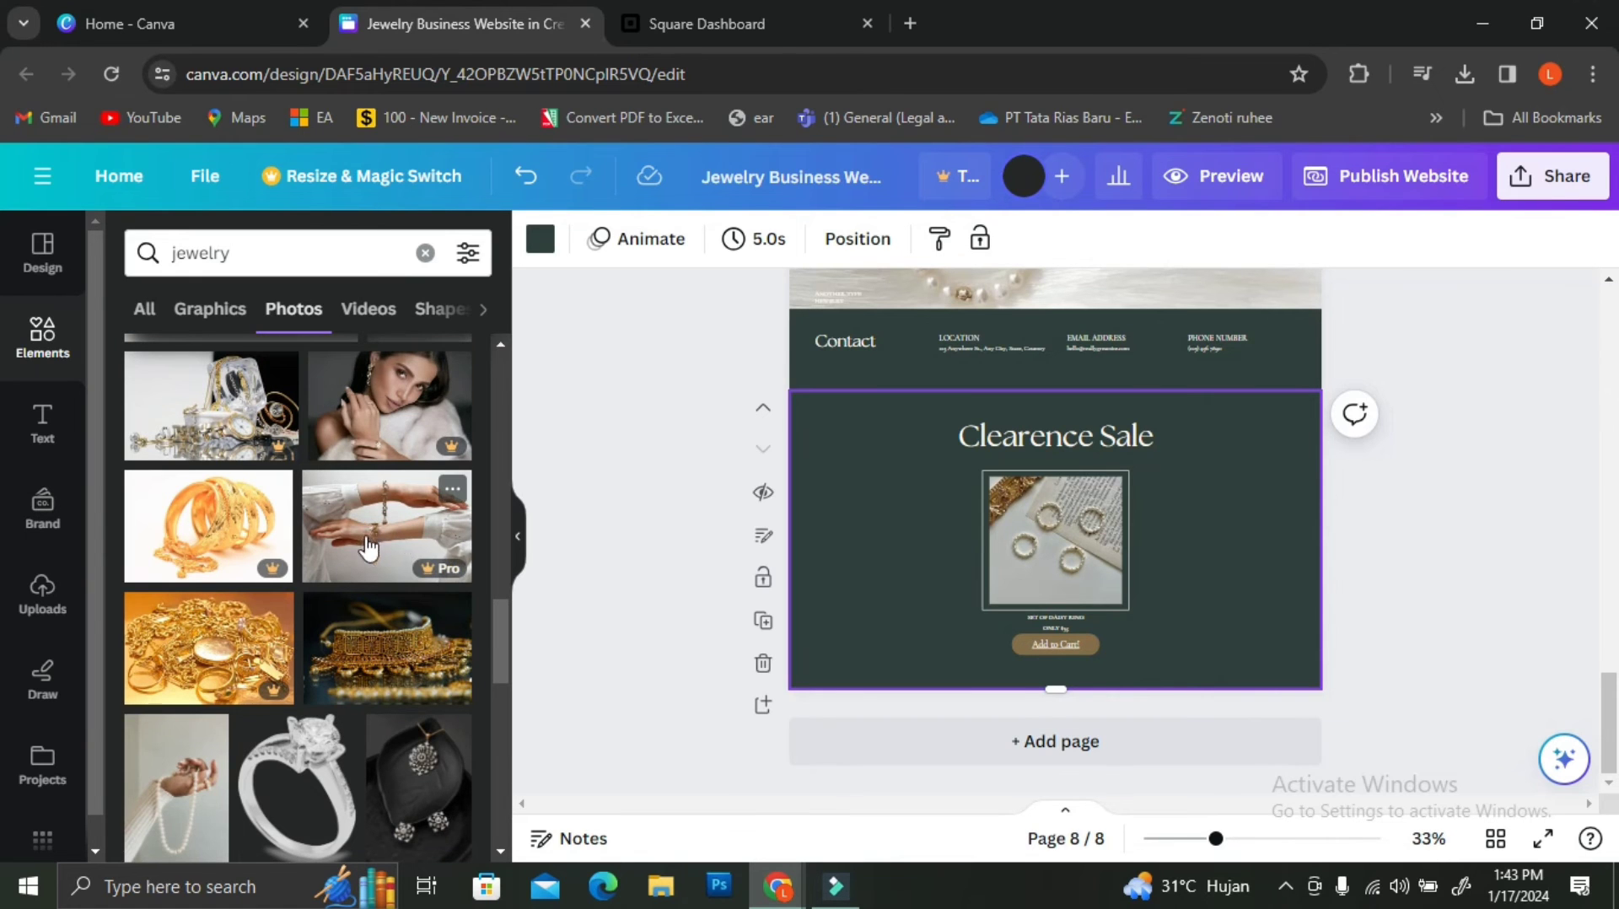
scroll(423, 638, "down", 5)
left_click_drag(213, 543, 1254, 550)
scroll(1254, 549, "up", 3)
key("ctrl+z")
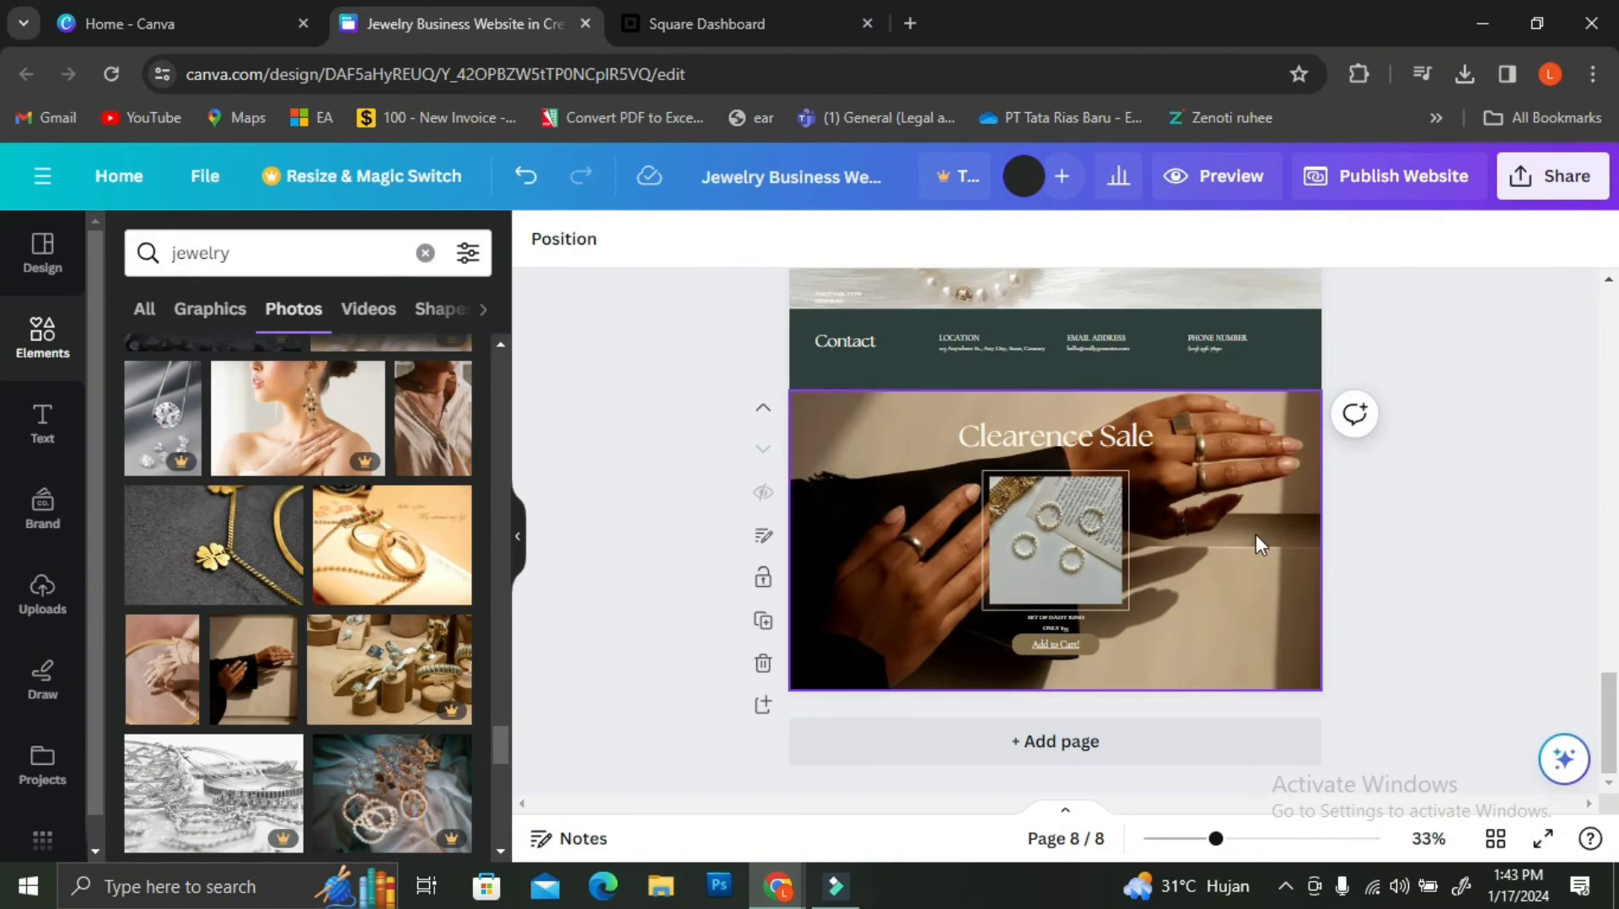
scroll(1229, 564, "up", 3)
scroll(1229, 564, "down", 3)
- Publish the updated website again under the page URL "madewithlove"
left_click(1463, 201)
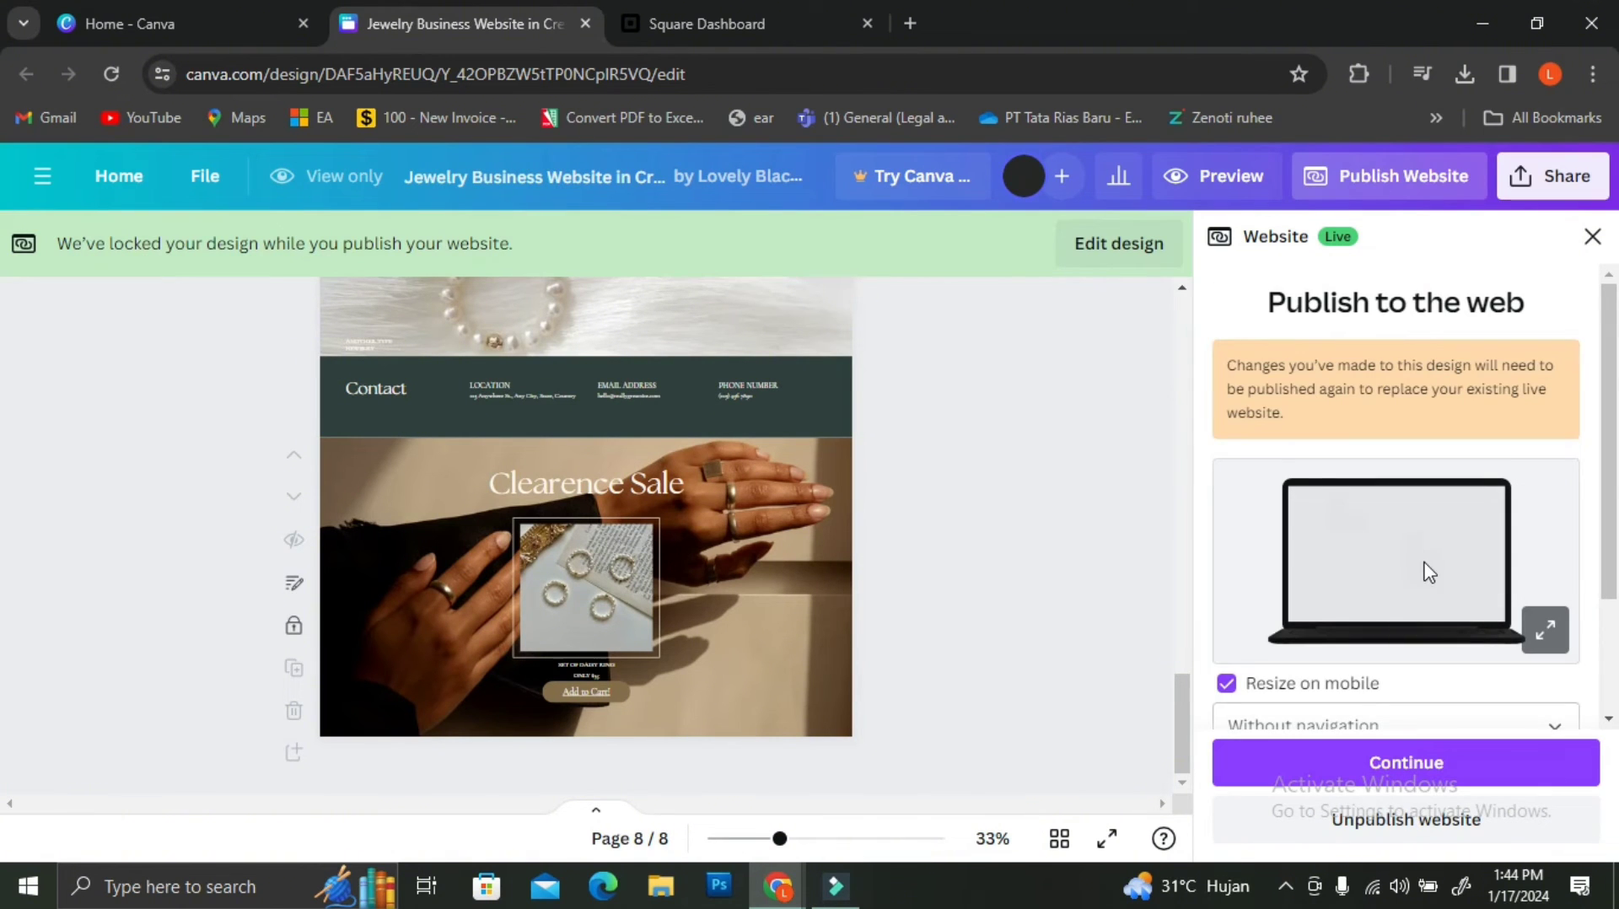
scroll(1425, 570, "down", 2)
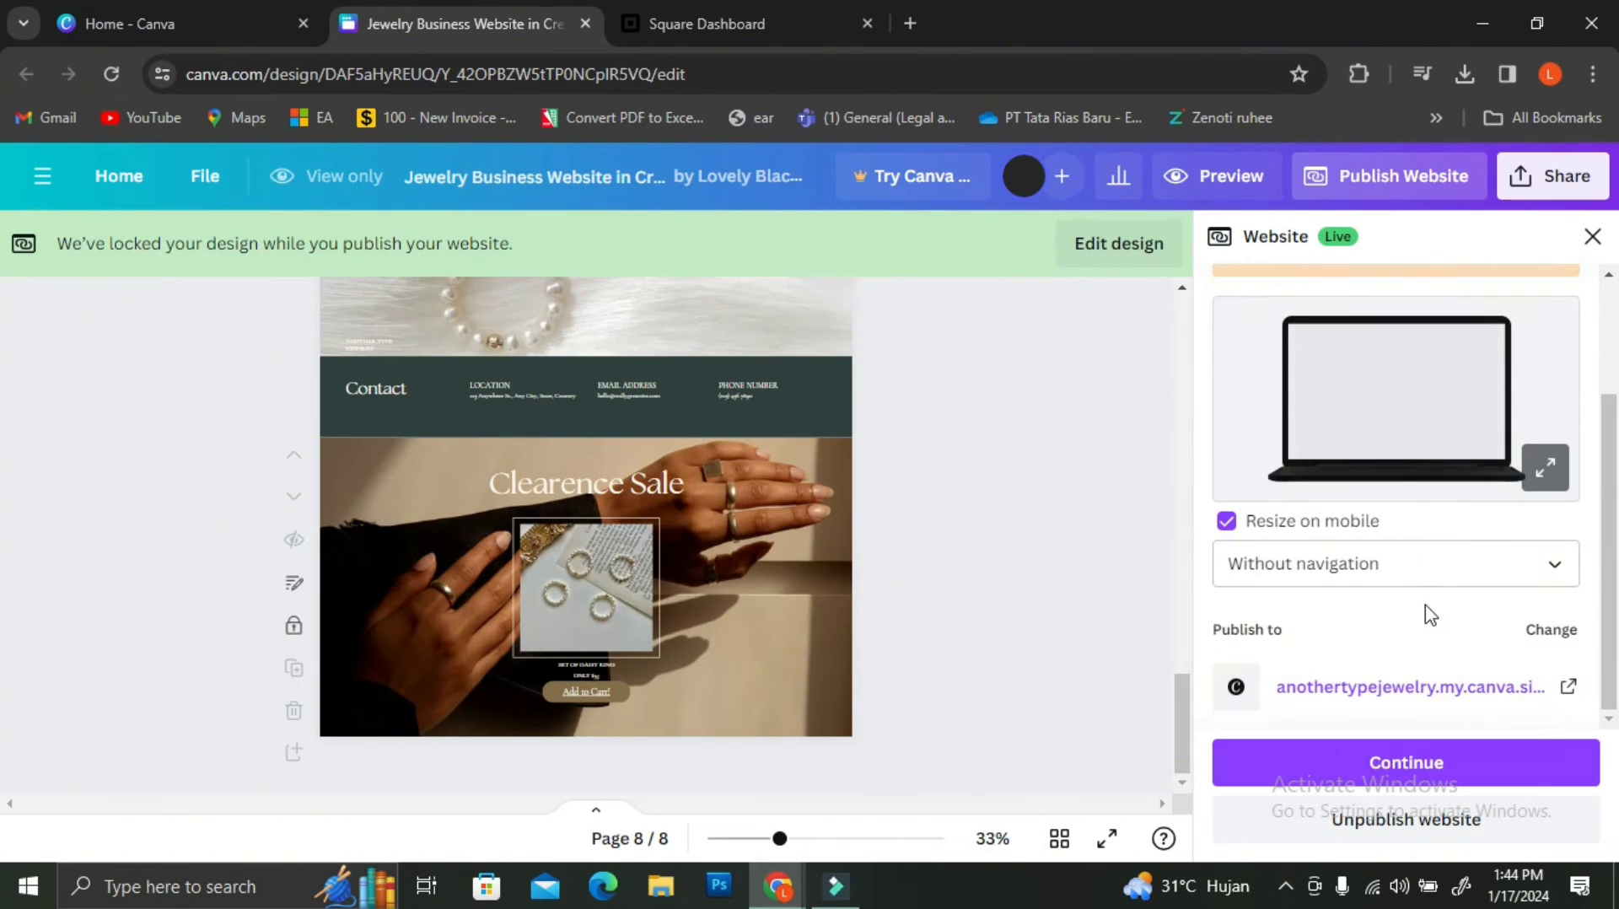
left_click(1407, 763)
left_click(1377, 573)
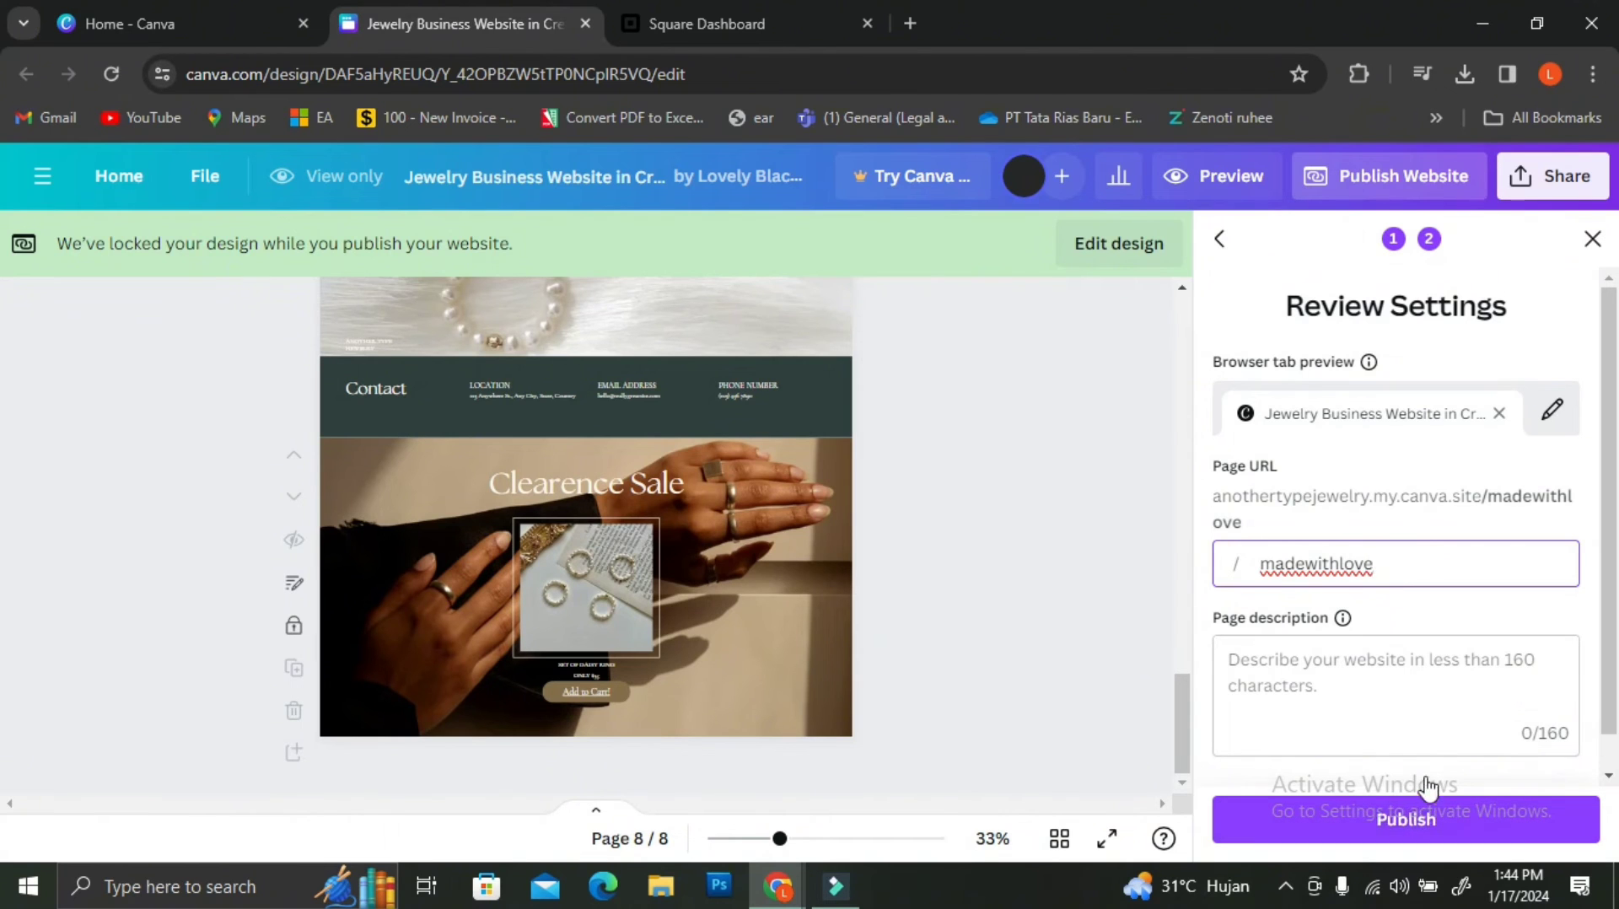
left_click(1433, 822)
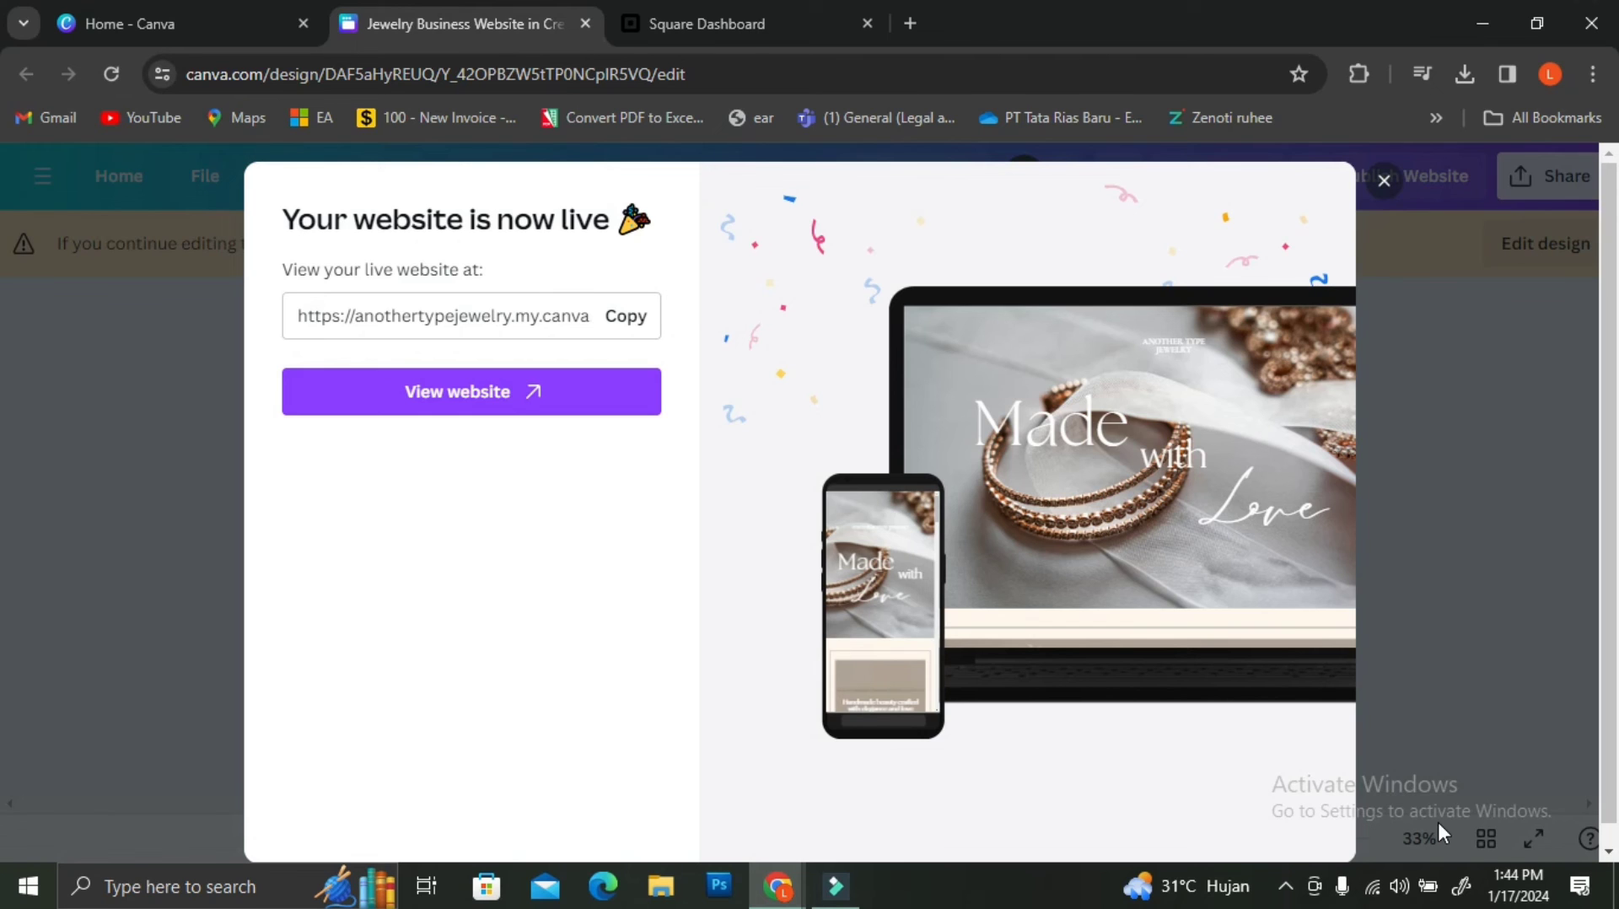
- View the live website and test the "Add to Cart!" text link below the daisy ring photo, checking the Square checkout page
left_click(455, 411)
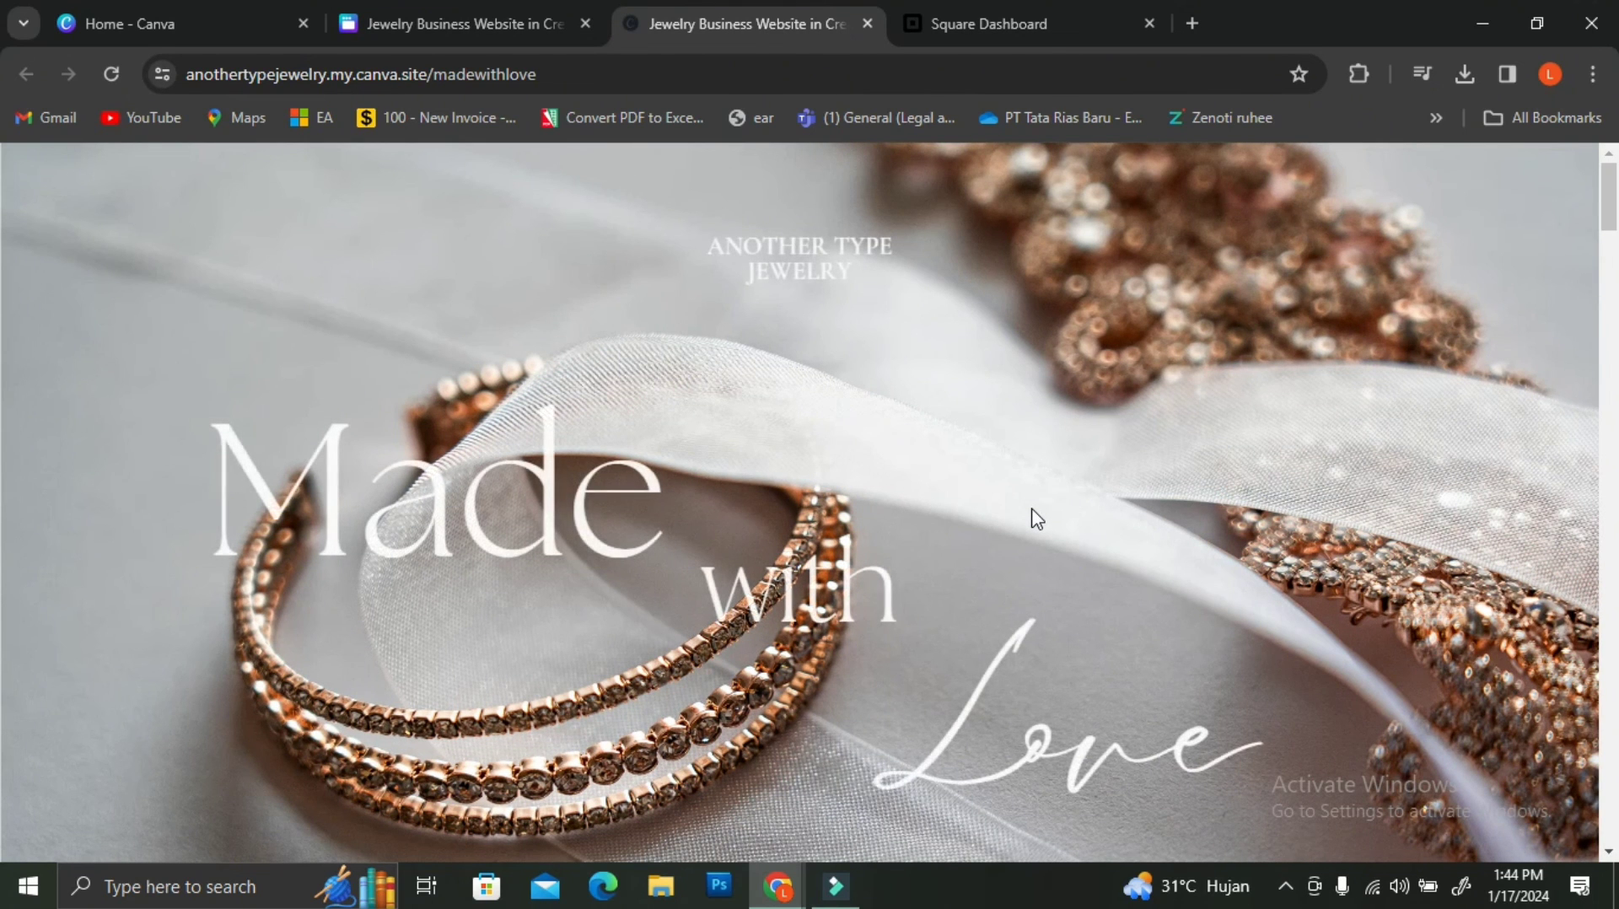
scroll(1036, 516, "down", 10)
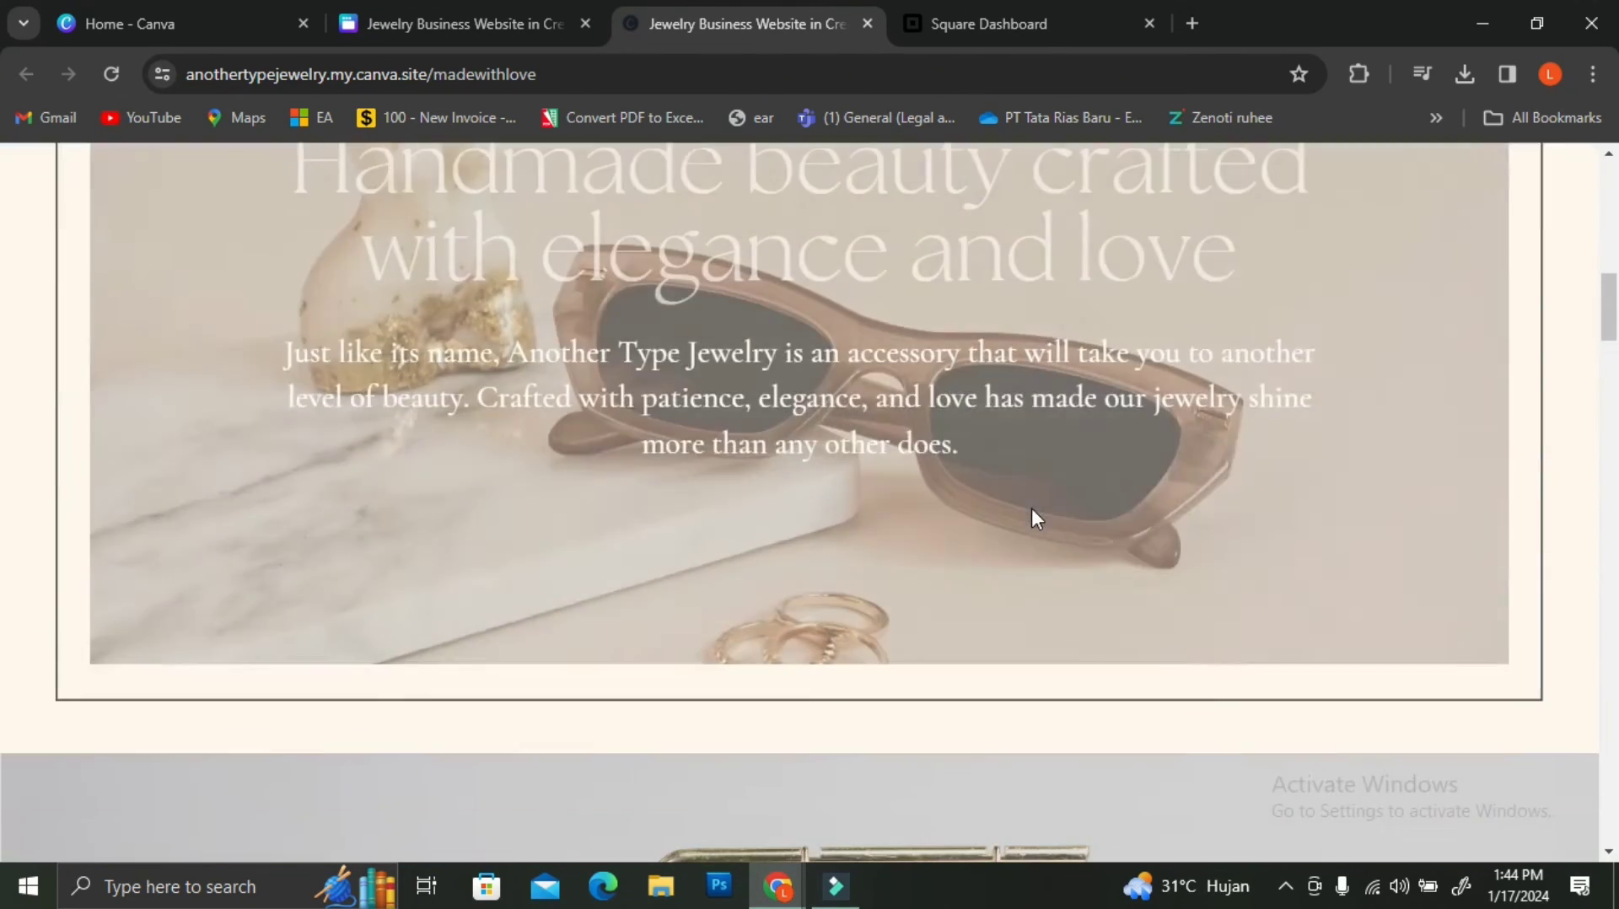
scroll(1036, 516, "down", 15)
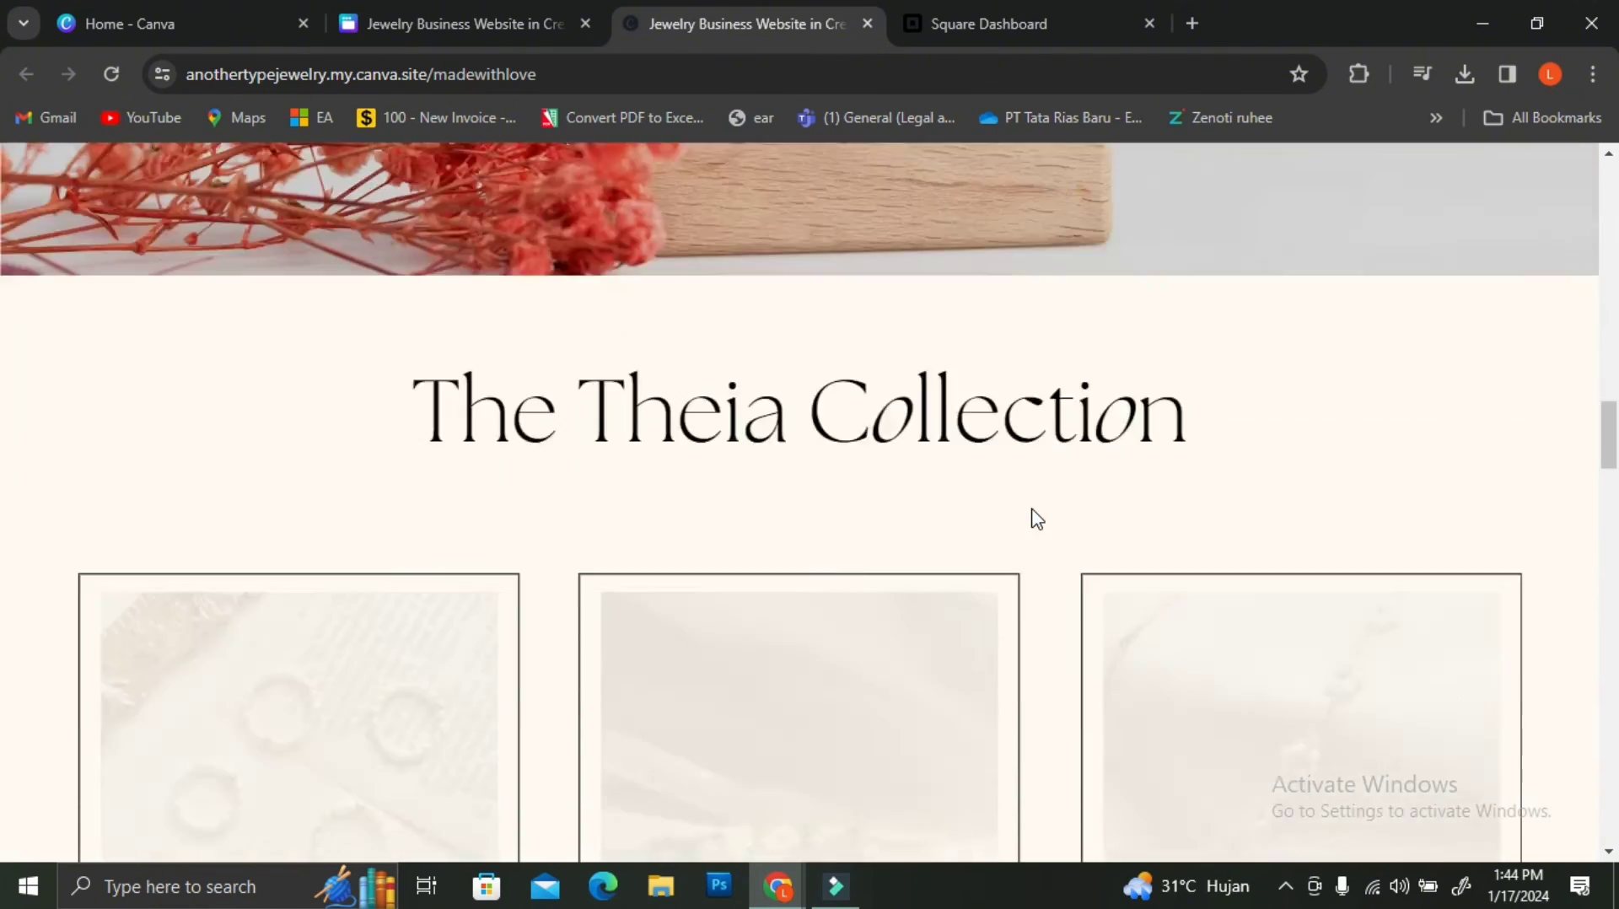
scroll(1035, 516, "down", 15)
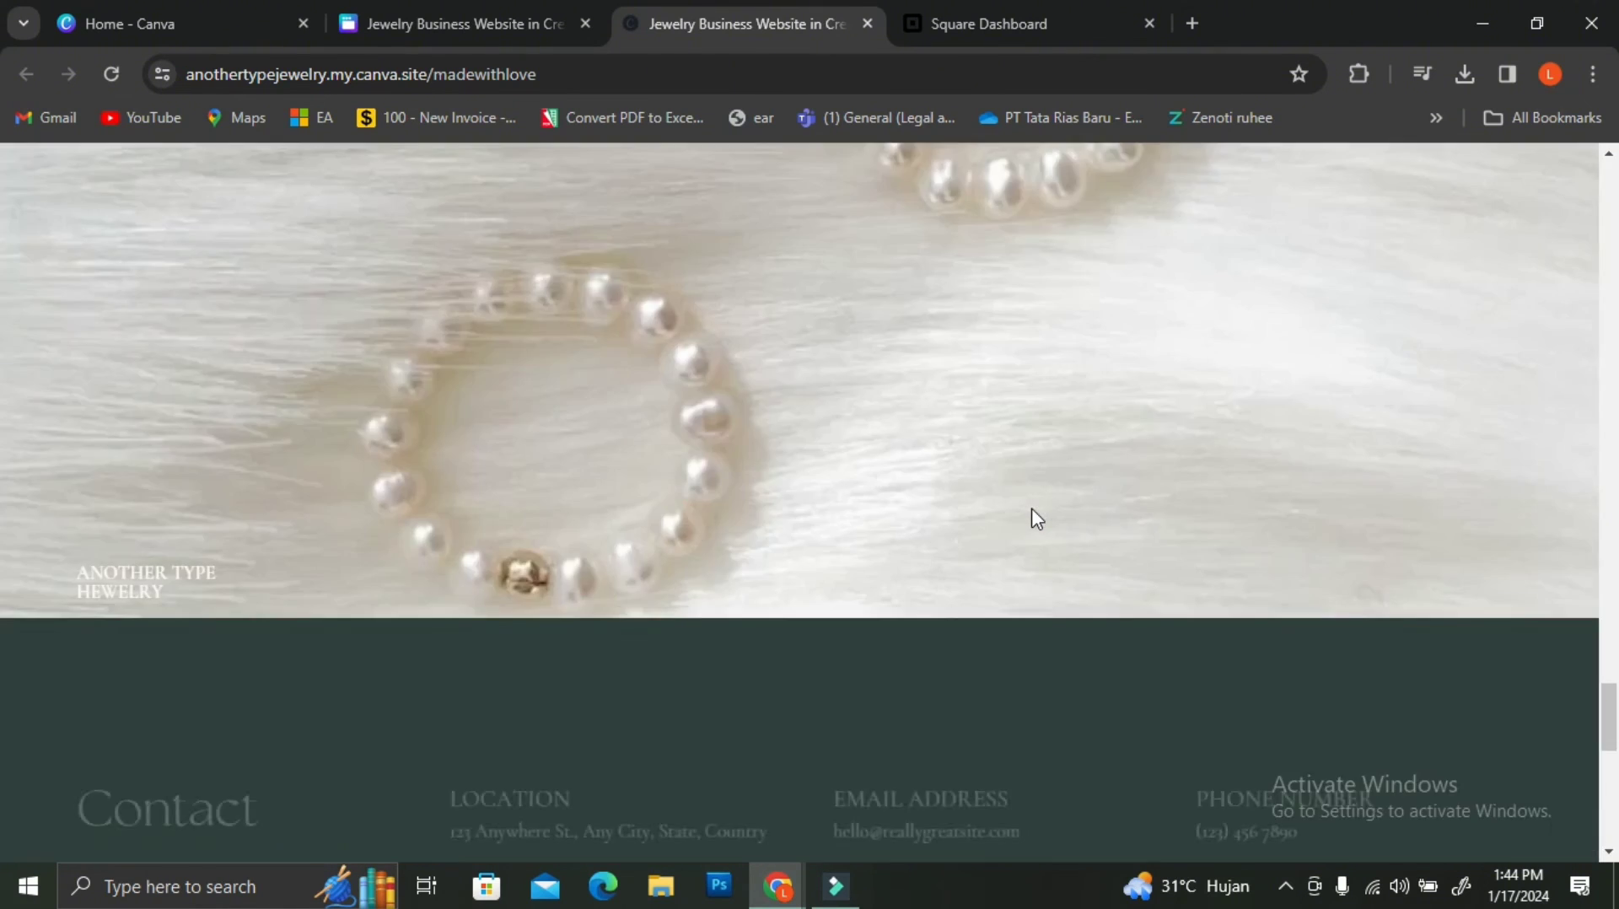
scroll(1035, 518, "down", 5)
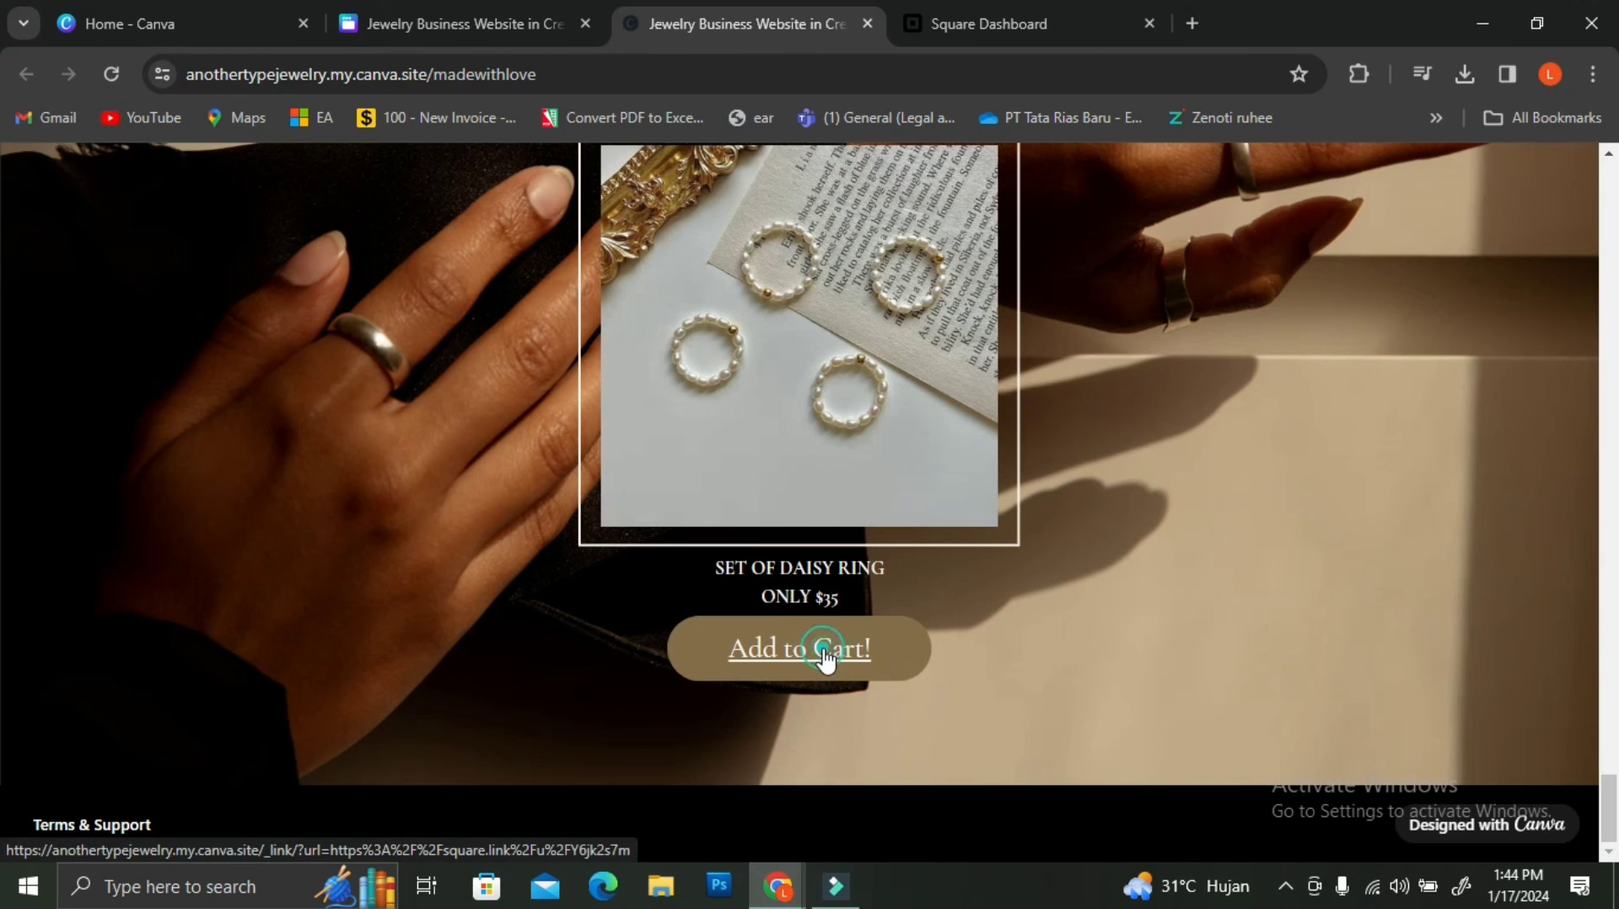
left_click(827, 654)
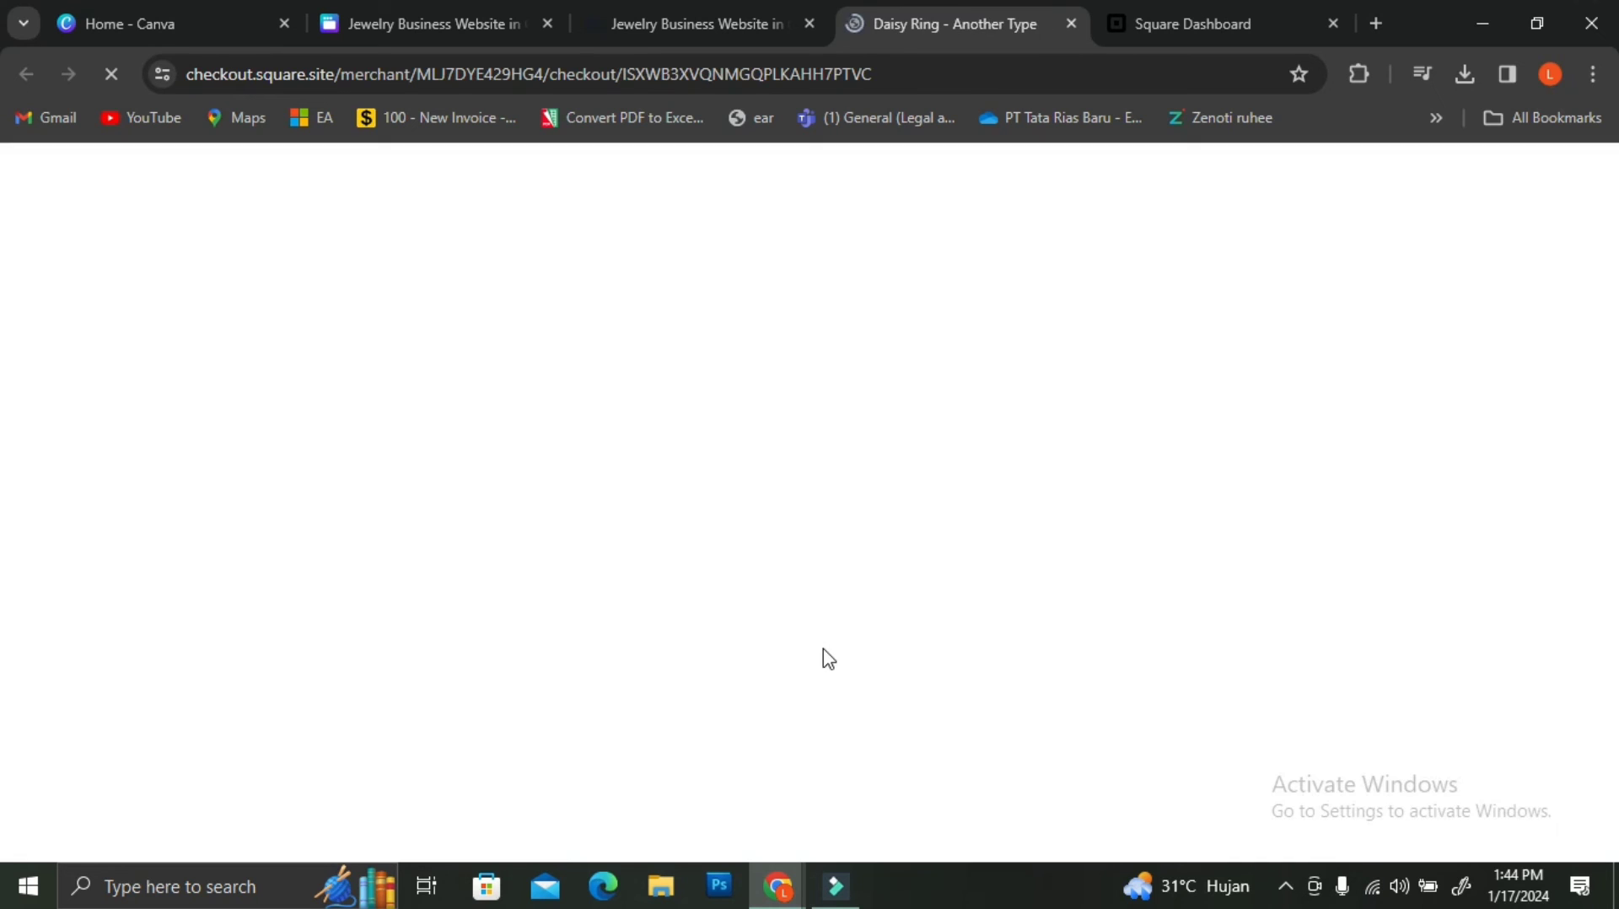
scroll(766, 452, "down", 4)
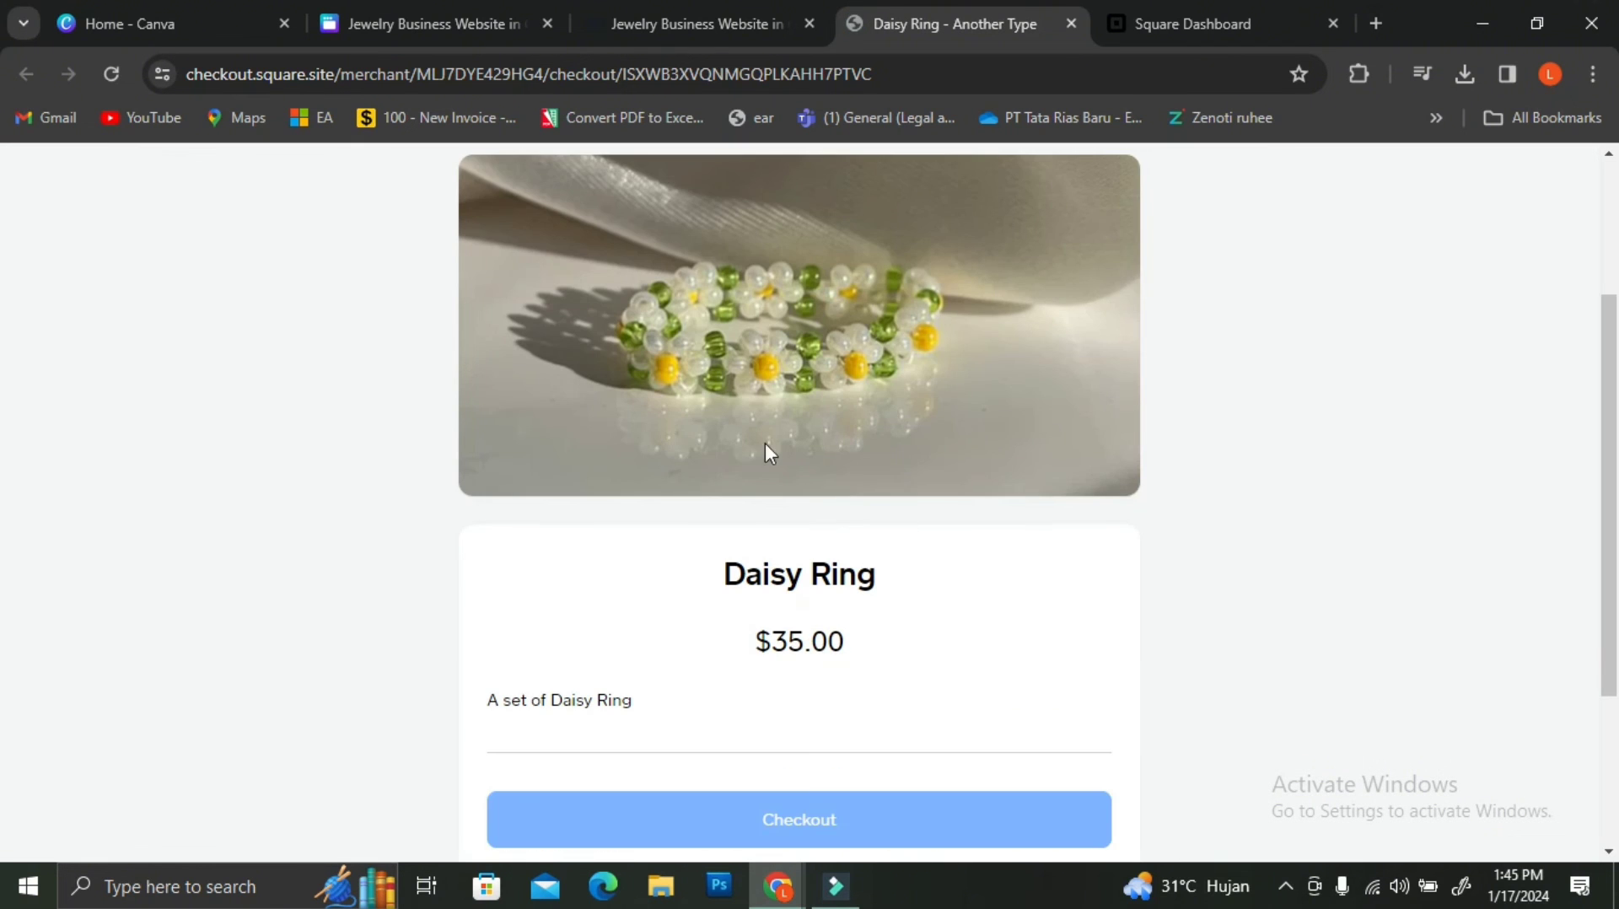
scroll(799, 580, "up", 2)
- Return to the live website and test the link on the brown shape around the "Add to Cart!" text
left_click(707, 25)
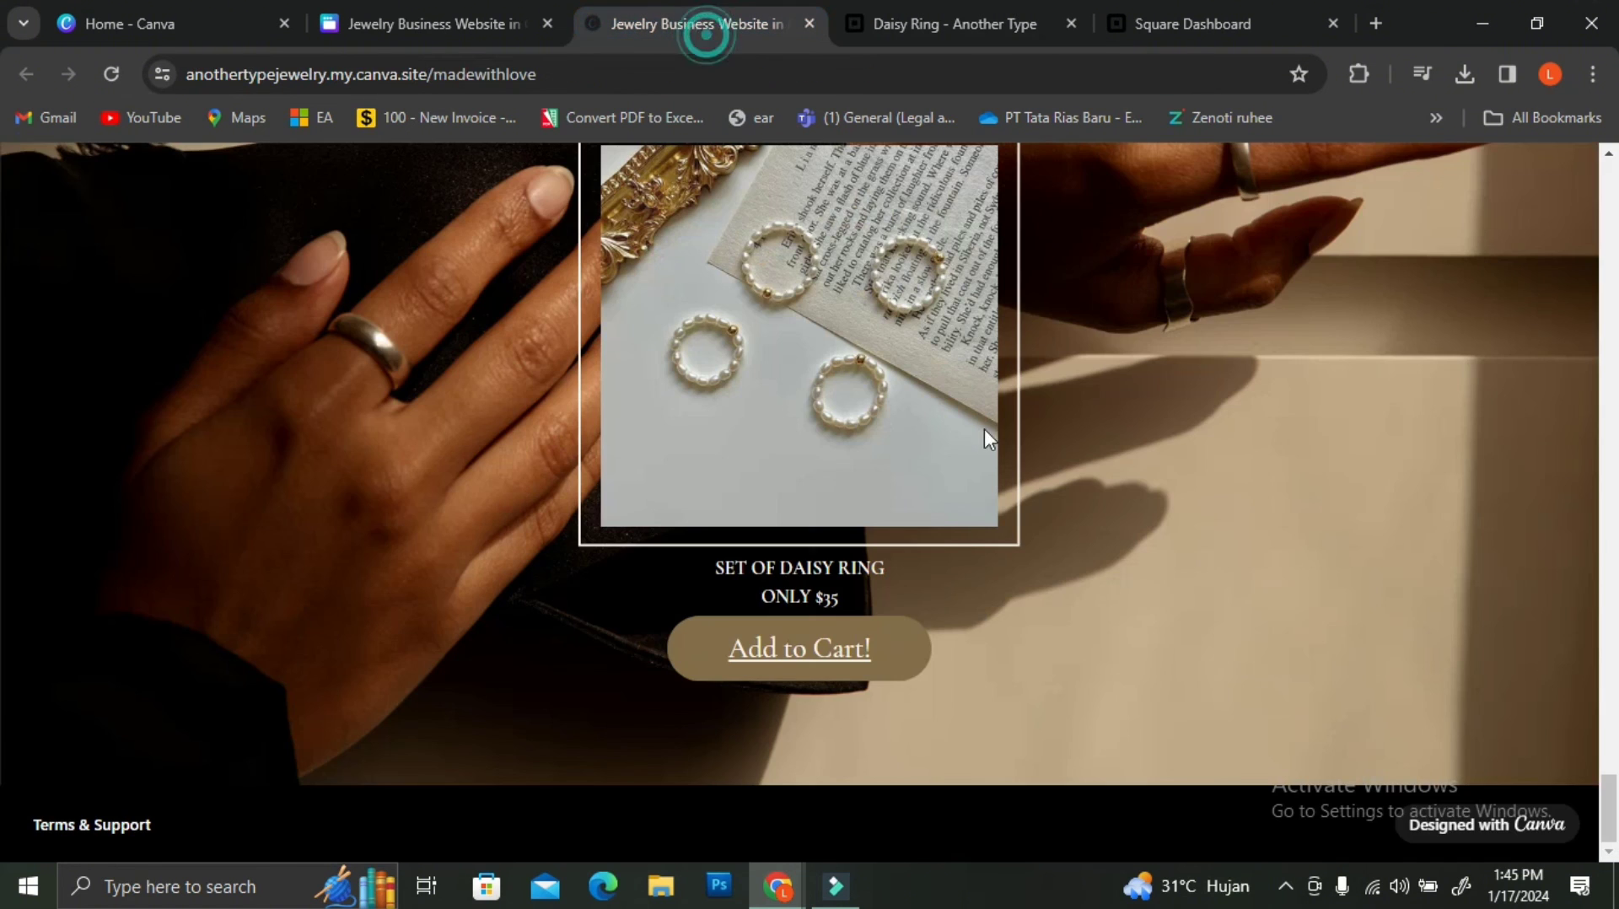
left_click(917, 647)
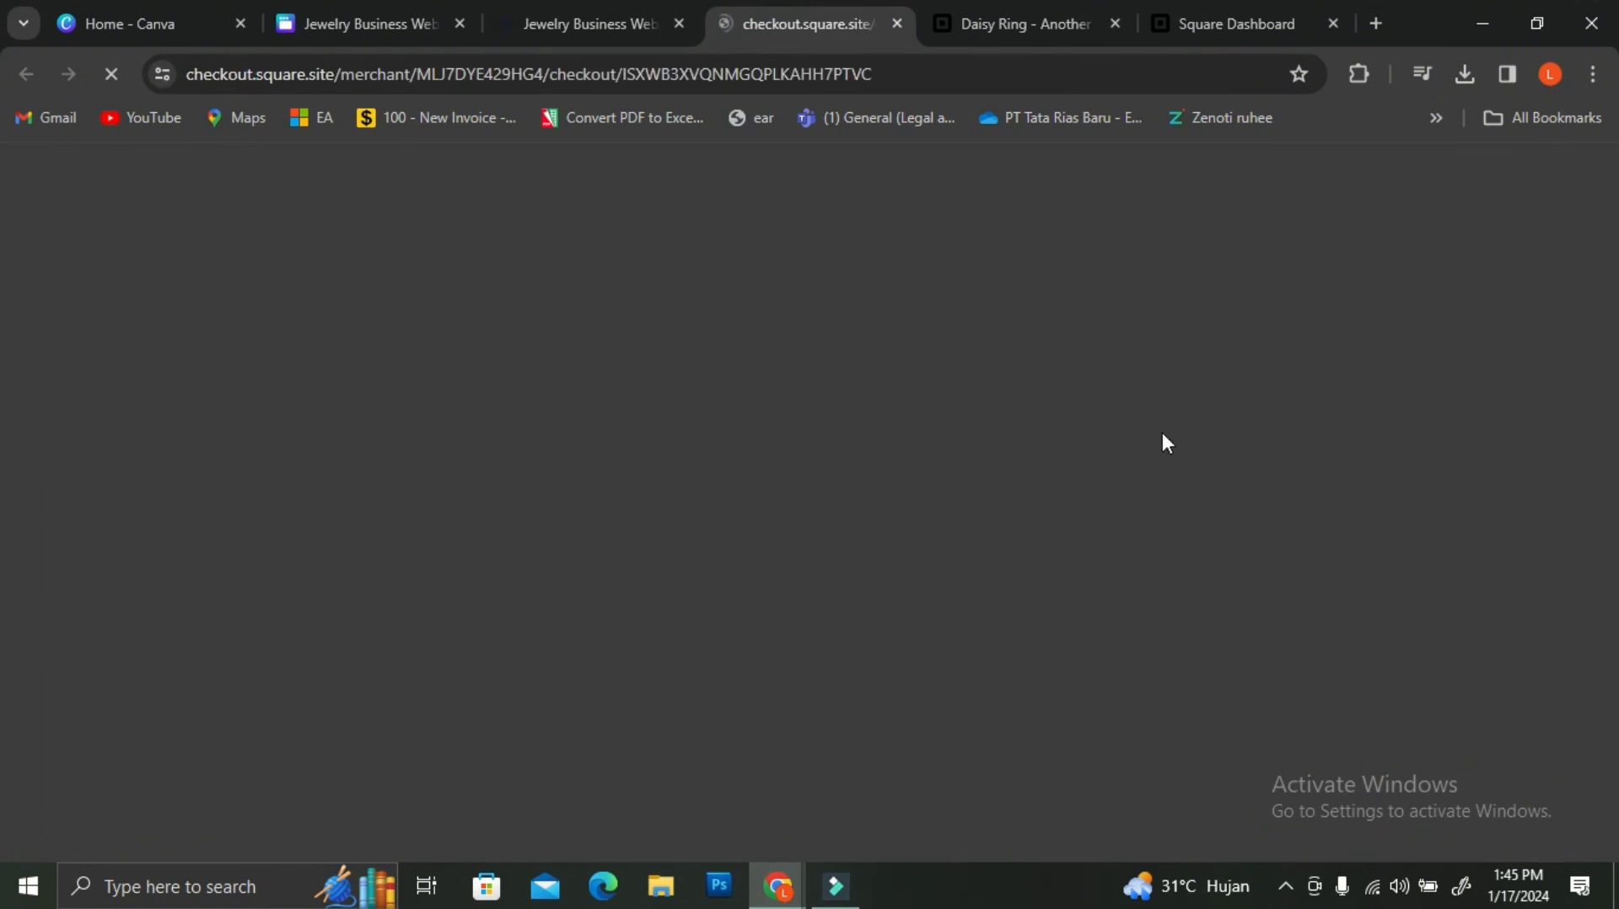
scroll(1119, 480, "down", 2)
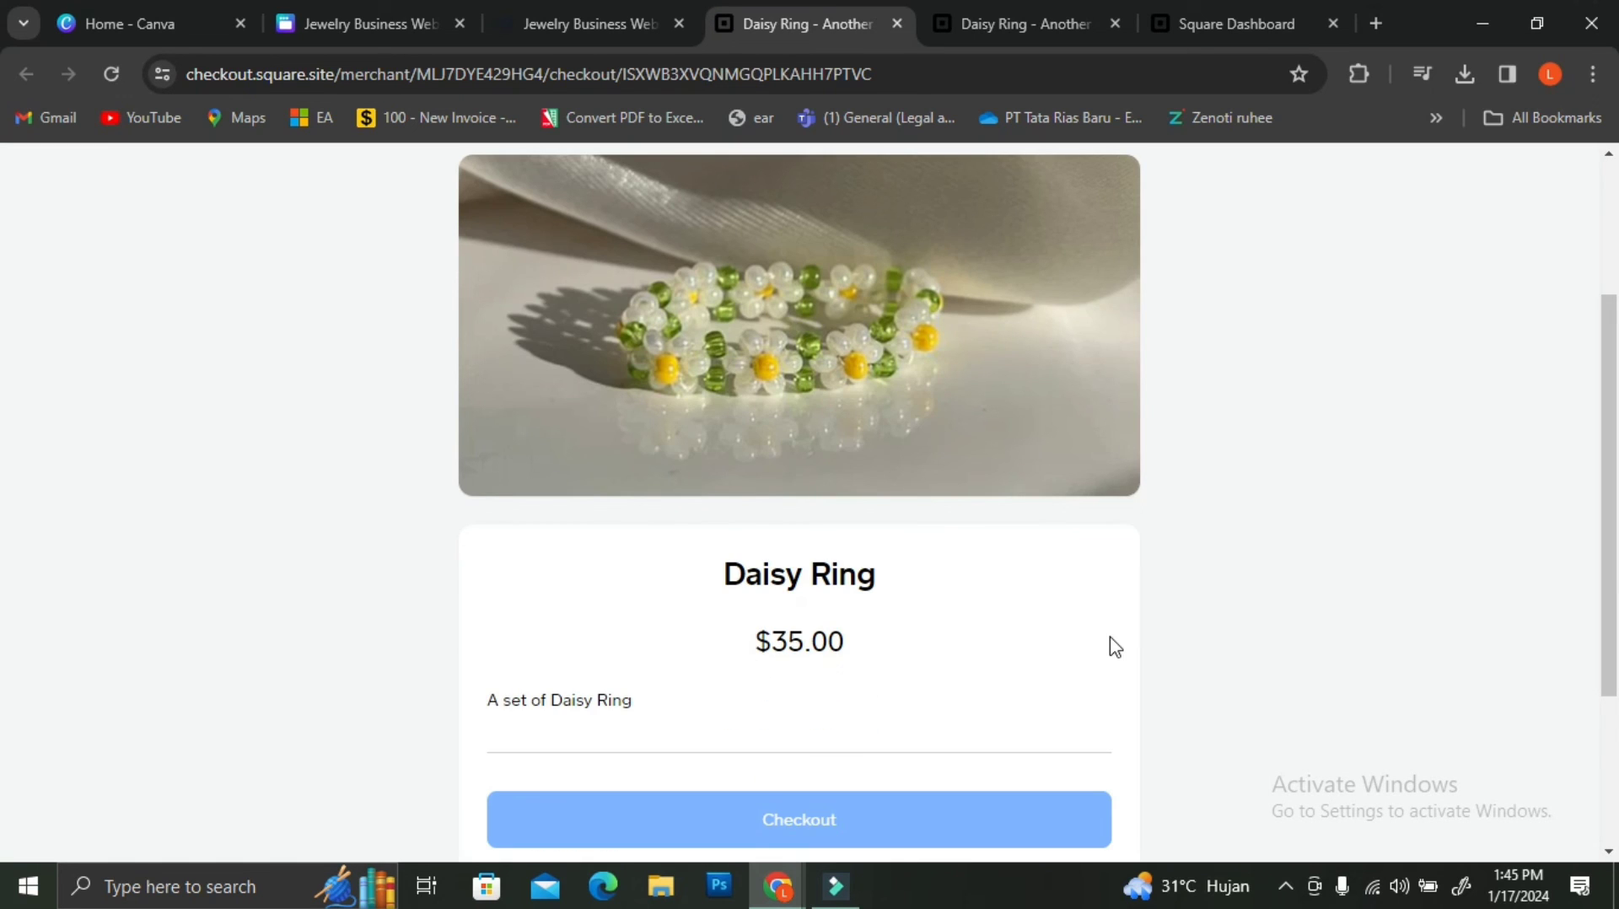